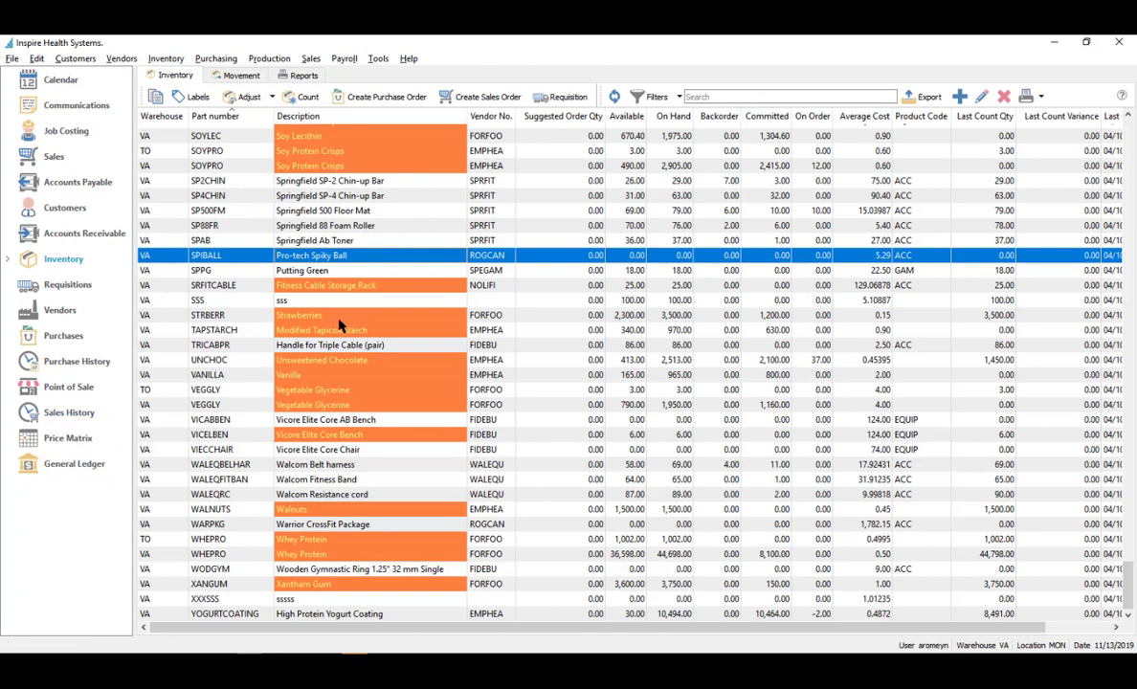
Step: Sort the inventory by product code and try to start a count for all WEIGHT items
{"action": "left_click", "coordinate": [910, 118]}
{"action": "left_click", "coordinate": [919, 183]}
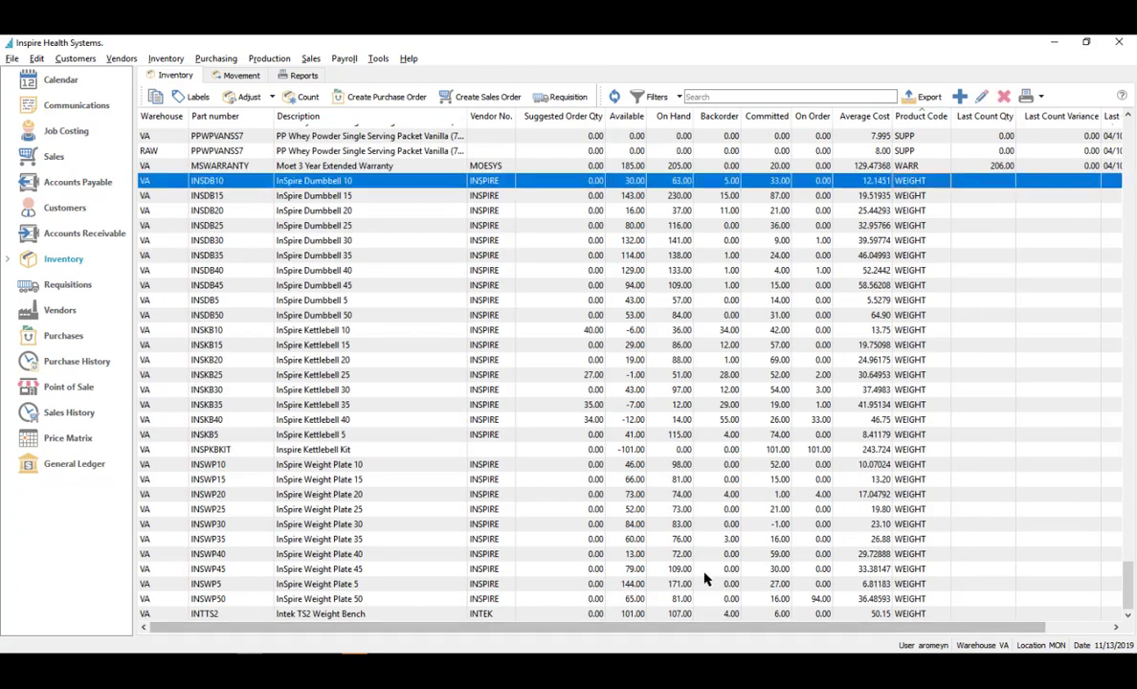
{"action": "left_click", "coordinate": [905, 617], "text": "shift"}
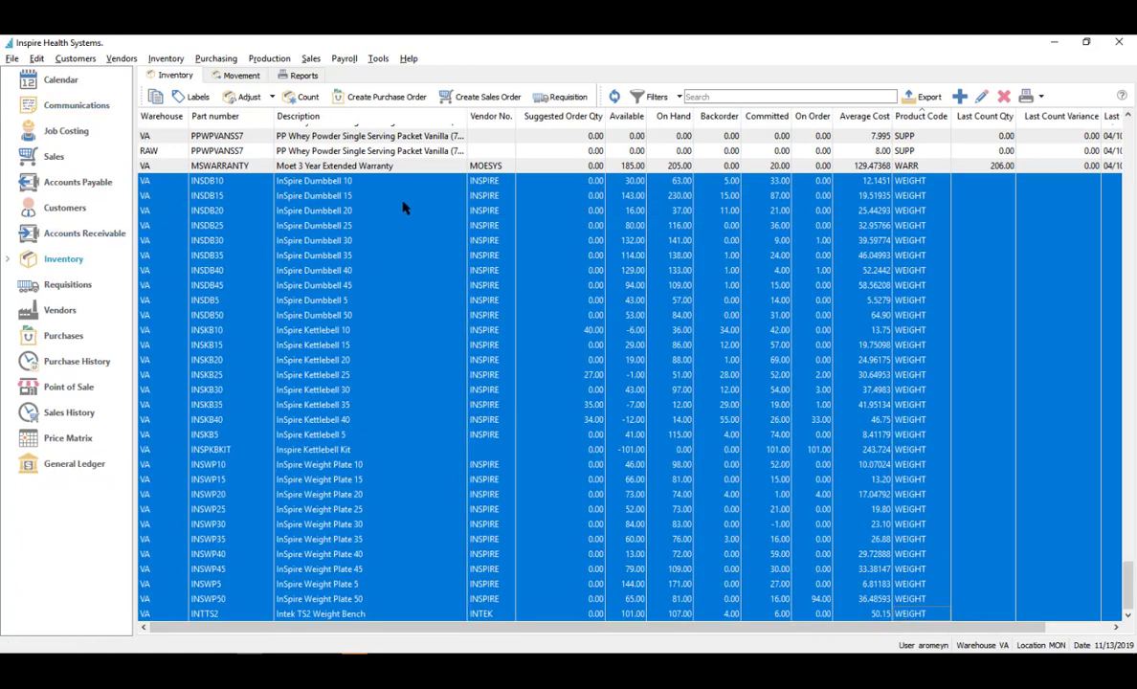
{"action": "left_click", "coordinate": [296, 98]}
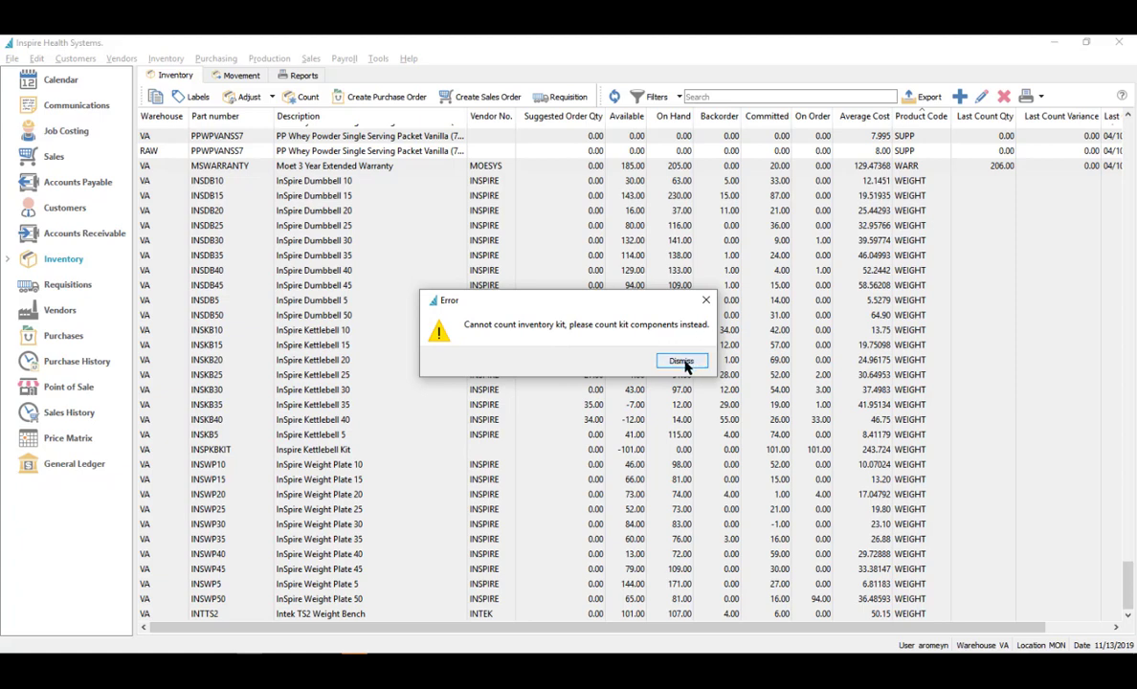
{"action": "left_click", "coordinate": [706, 303]}
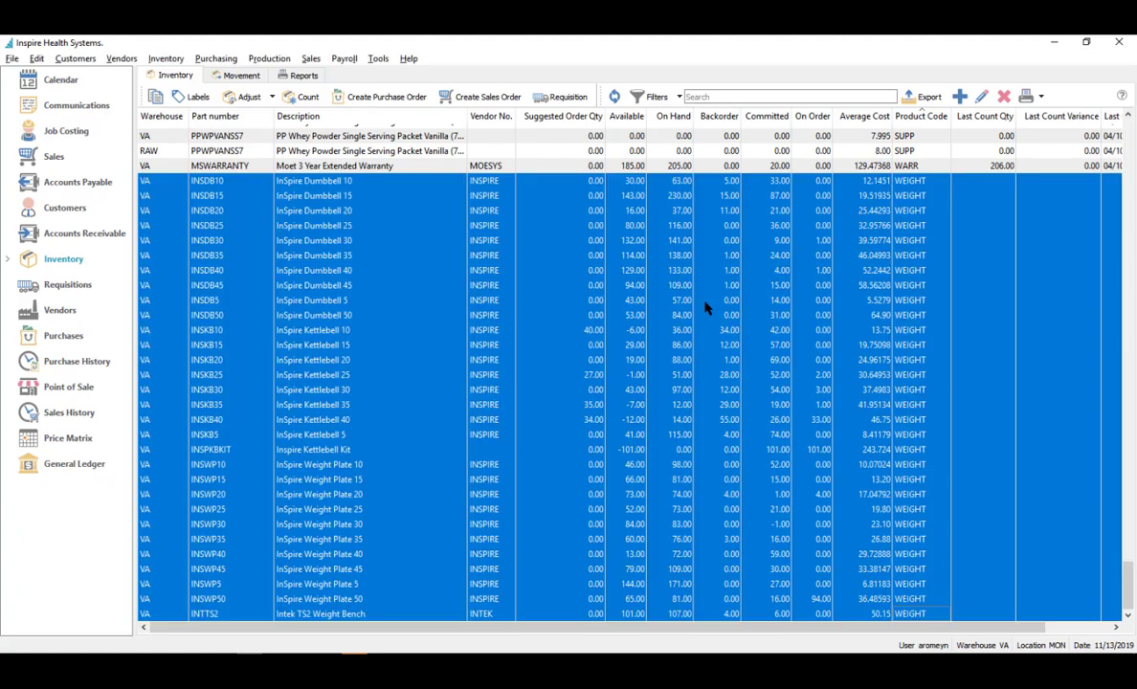
Step: Exclude the Inspire Kettlebell Kit from the selected WEIGHT items and create the inventory count
{"action": "left_click", "coordinate": [337, 450], "text": "ctrl"}
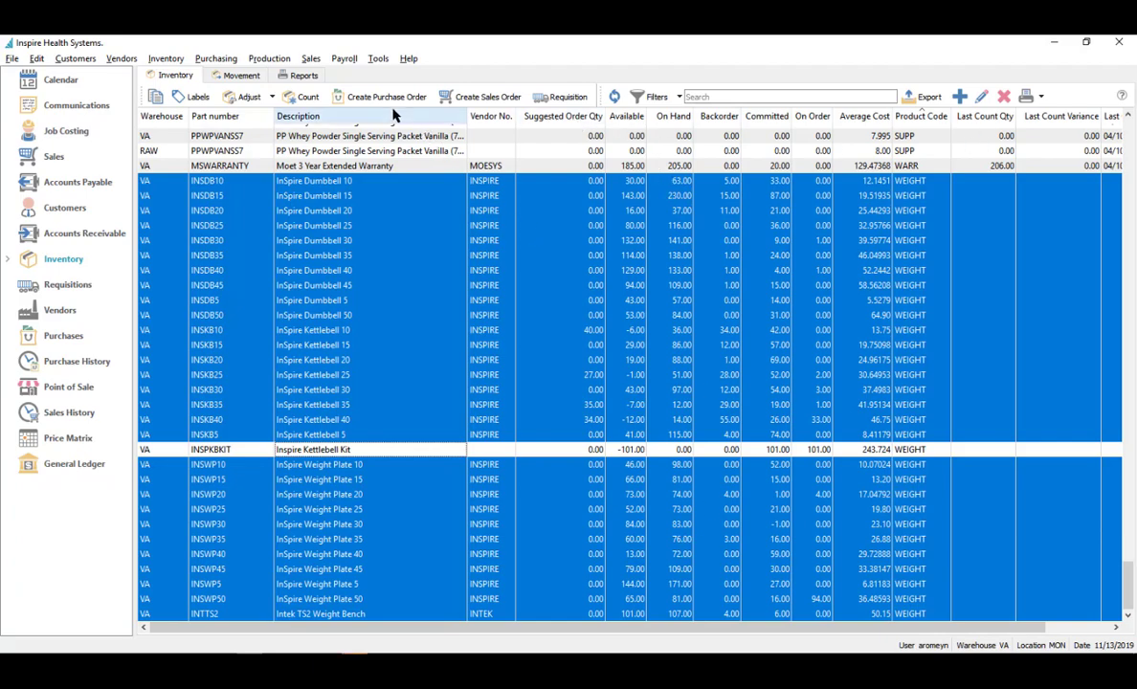
{"action": "left_click", "coordinate": [303, 98]}
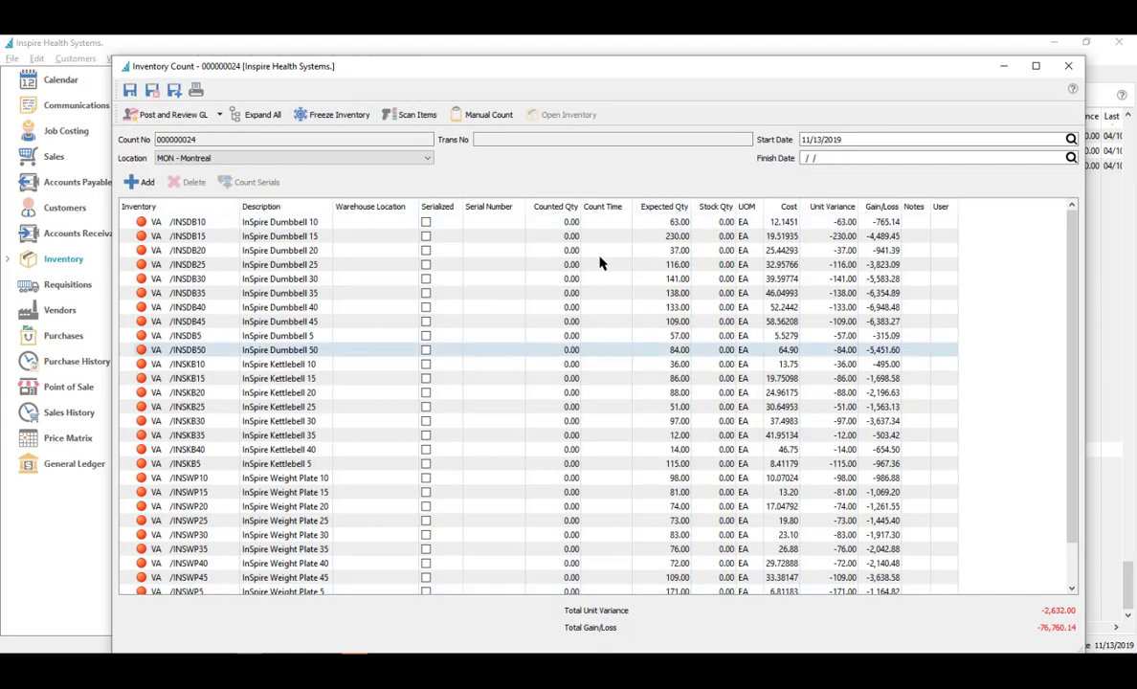
{"action": "left_click_drag", "start_coordinate": [648, 74], "coordinate": [666, 56]}
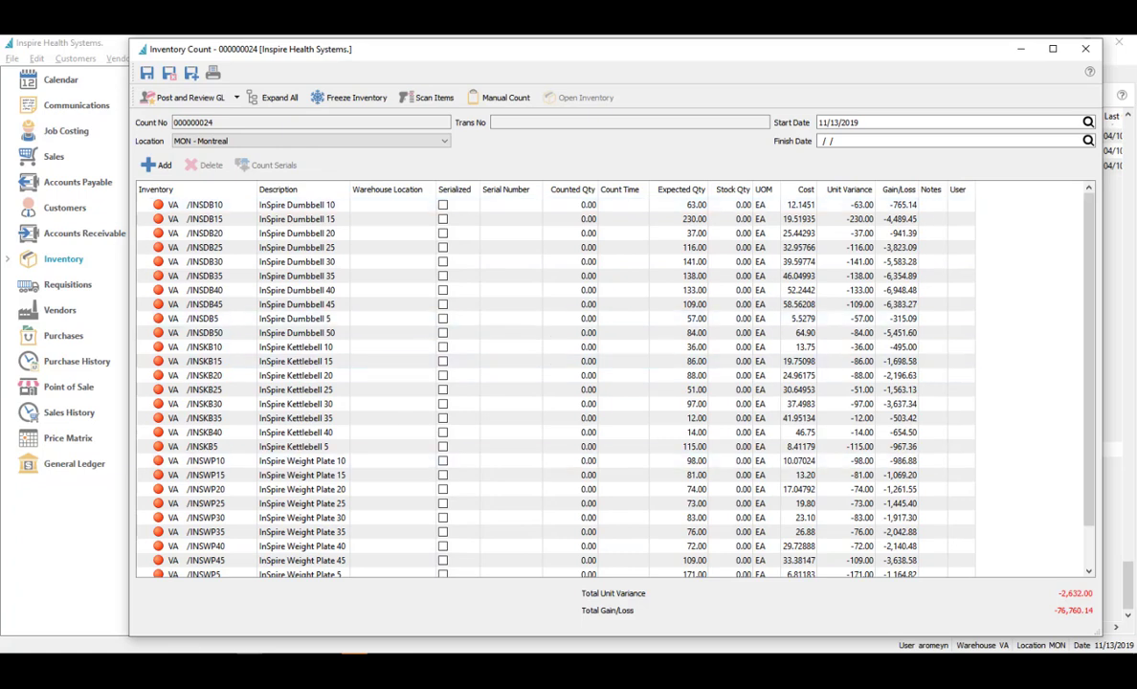
Step: Widen the Notes column of the count and open the InSpire Dumbbell 10 note for editing
{"action": "left_click", "coordinate": [937, 205]}
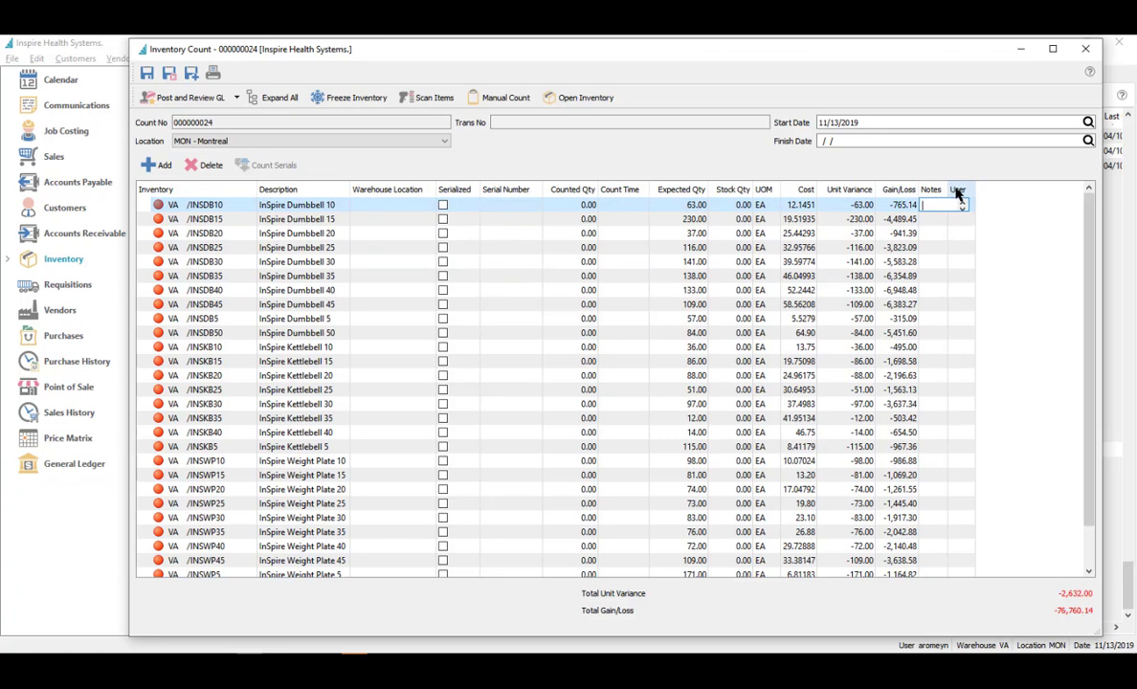
{"action": "left_click_drag", "start_coordinate": [948, 189], "coordinate": [984, 189]}
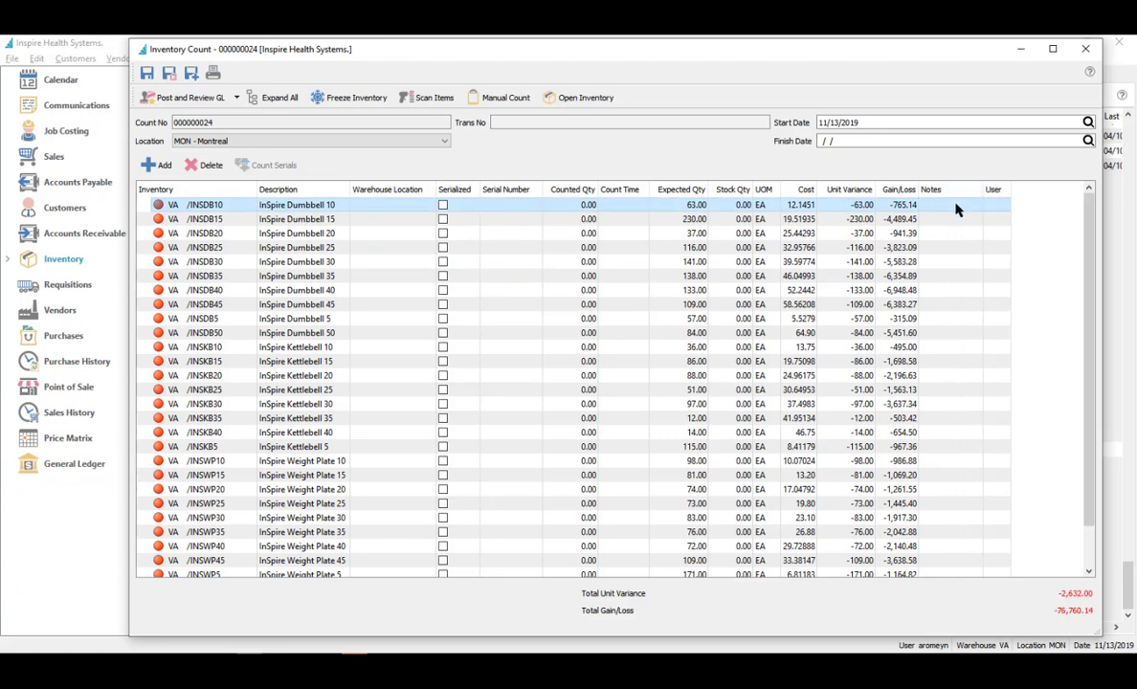
{"action": "left_click", "coordinate": [947, 205]}
{"action": "left_click", "coordinate": [538, 661]}
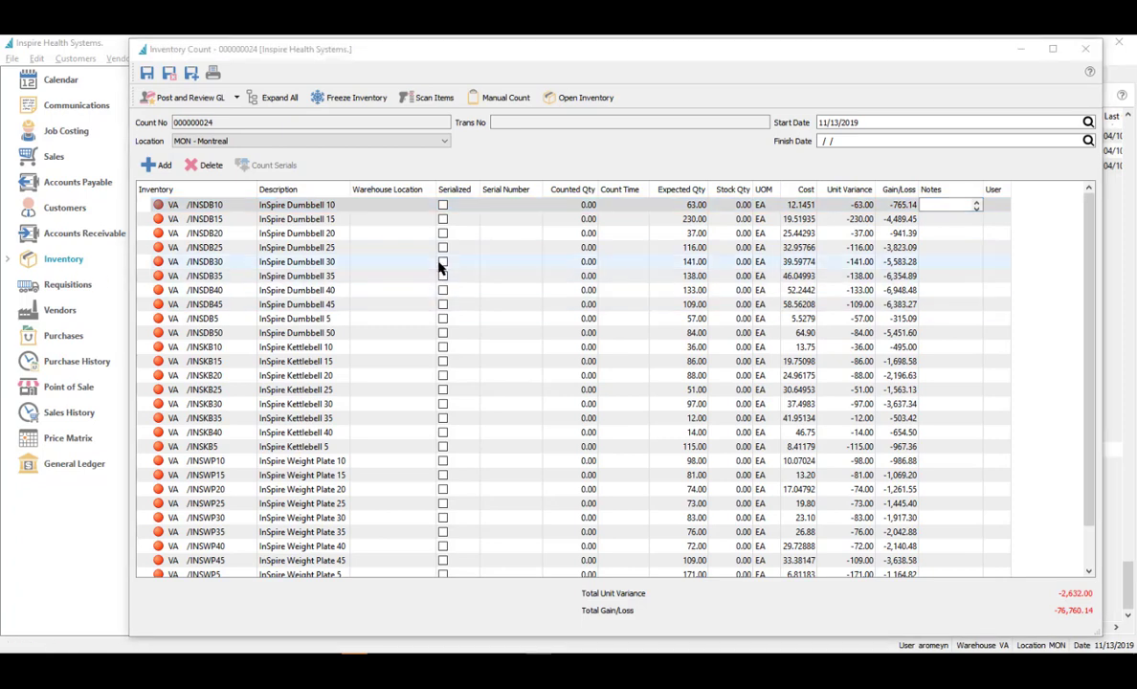
Step: Preview the Inventory Count Sheet report for this count, then close the preview
{"action": "left_click", "coordinate": [214, 77]}
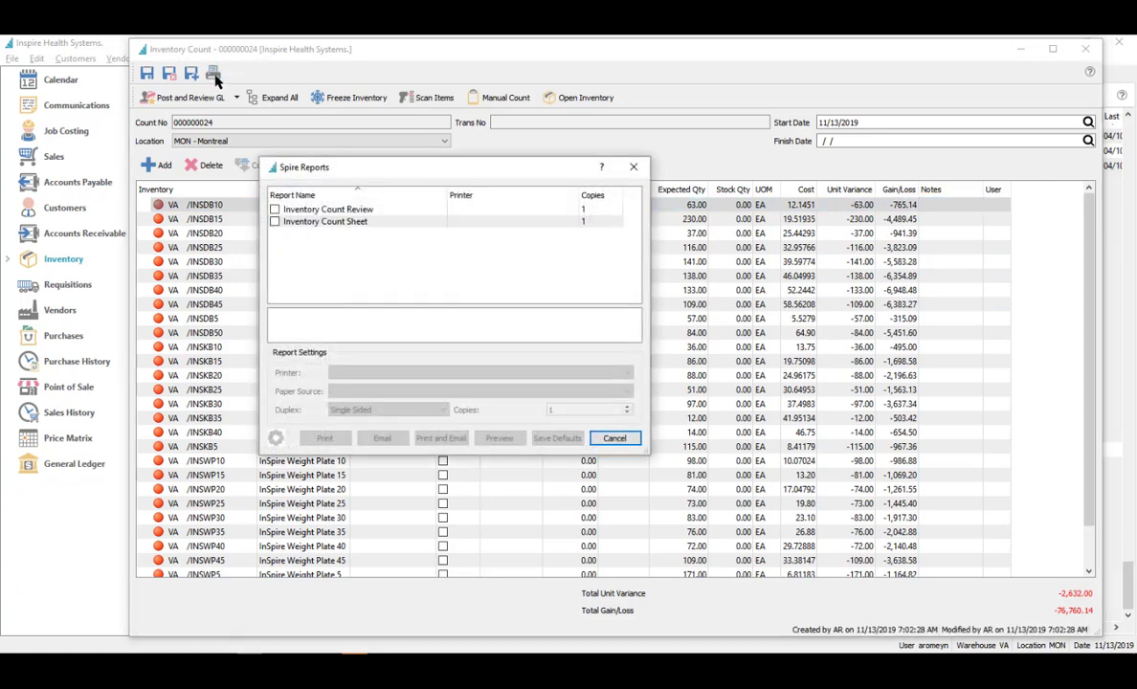
{"action": "left_click", "coordinate": [275, 221]}
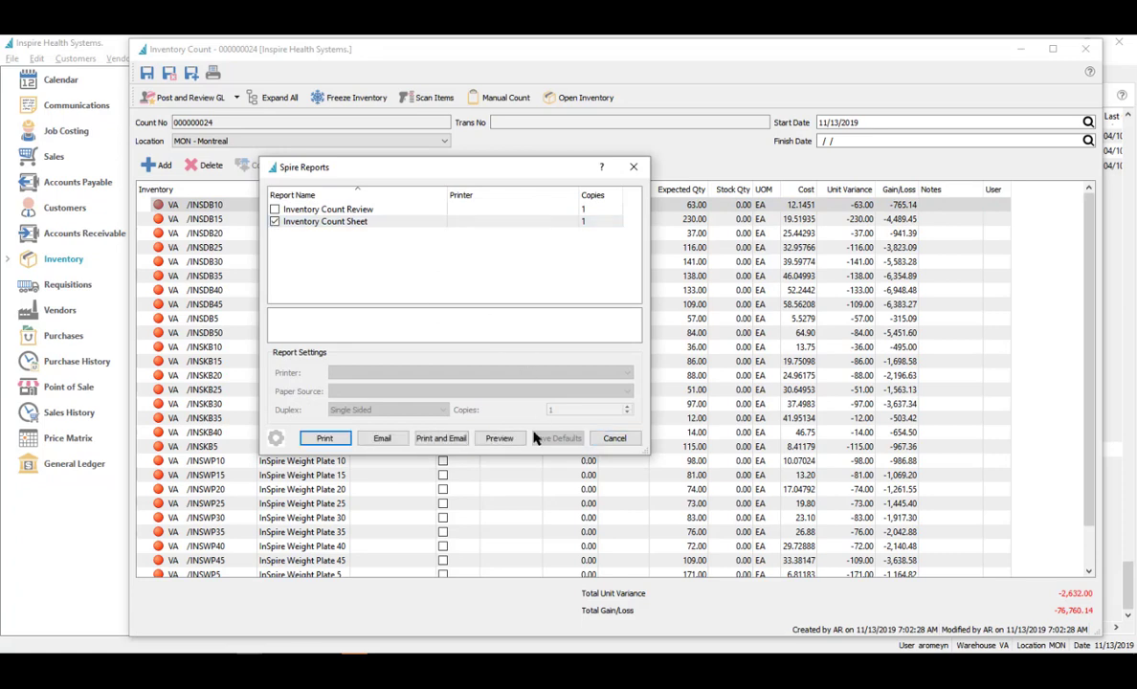
{"action": "left_click", "coordinate": [499, 438]}
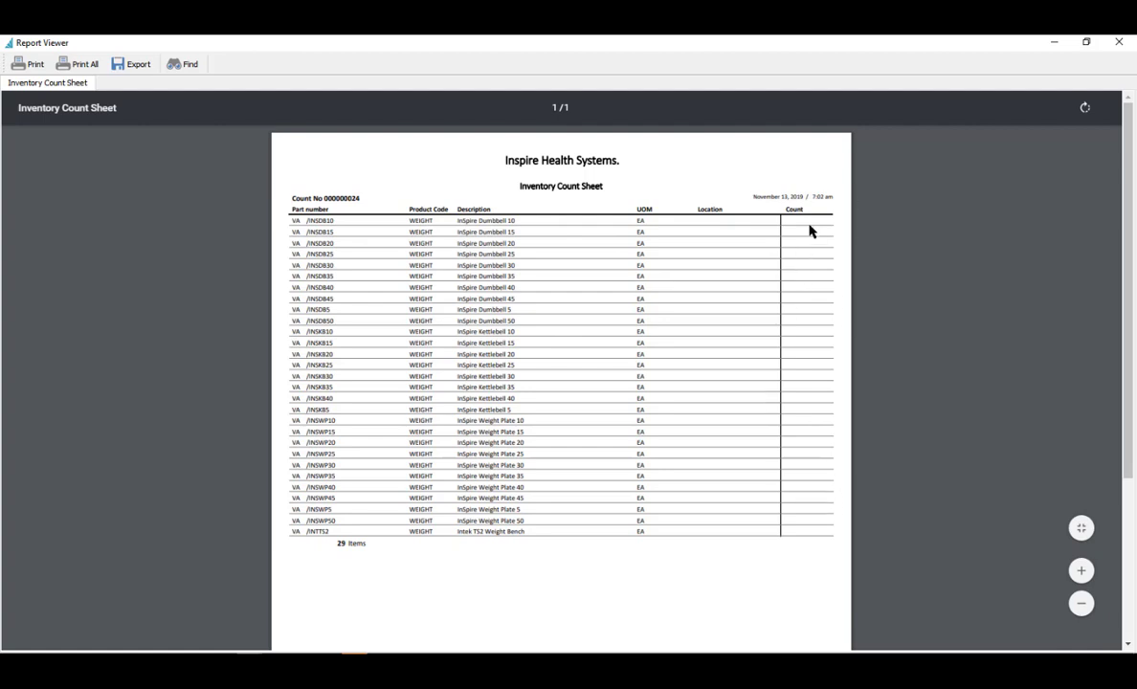
{"action": "left_click", "coordinate": [1122, 45]}
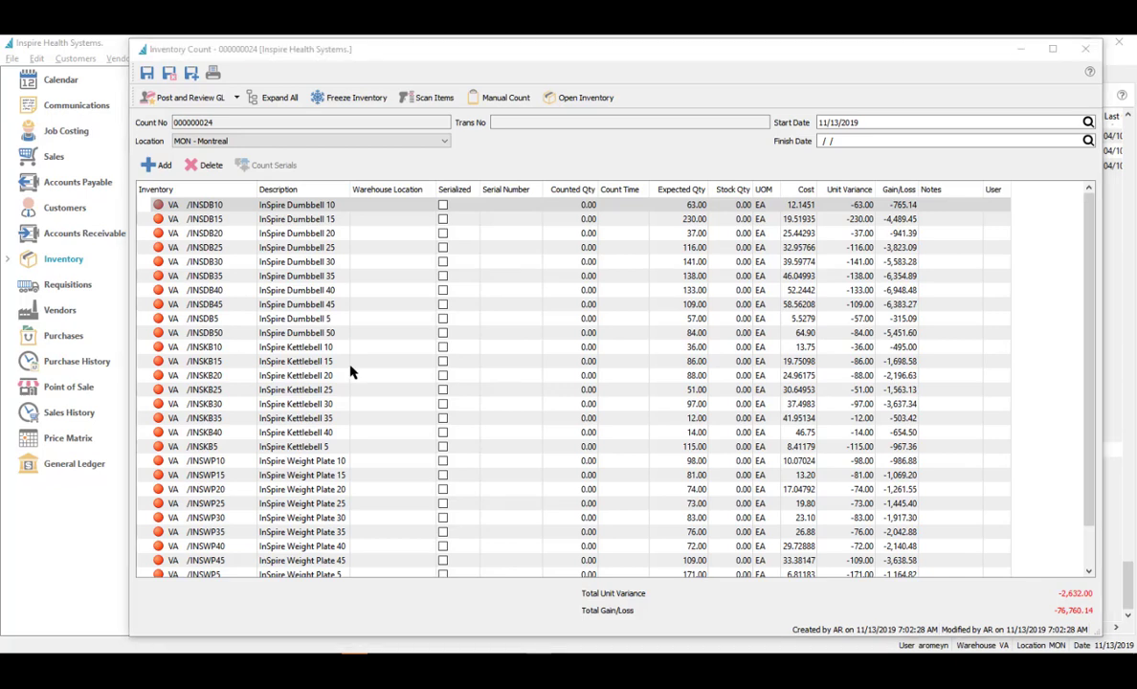
Step: Record one unit of part number INSKB15 through item scanning and close the scan entry
{"action": "left_click", "coordinate": [428, 100]}
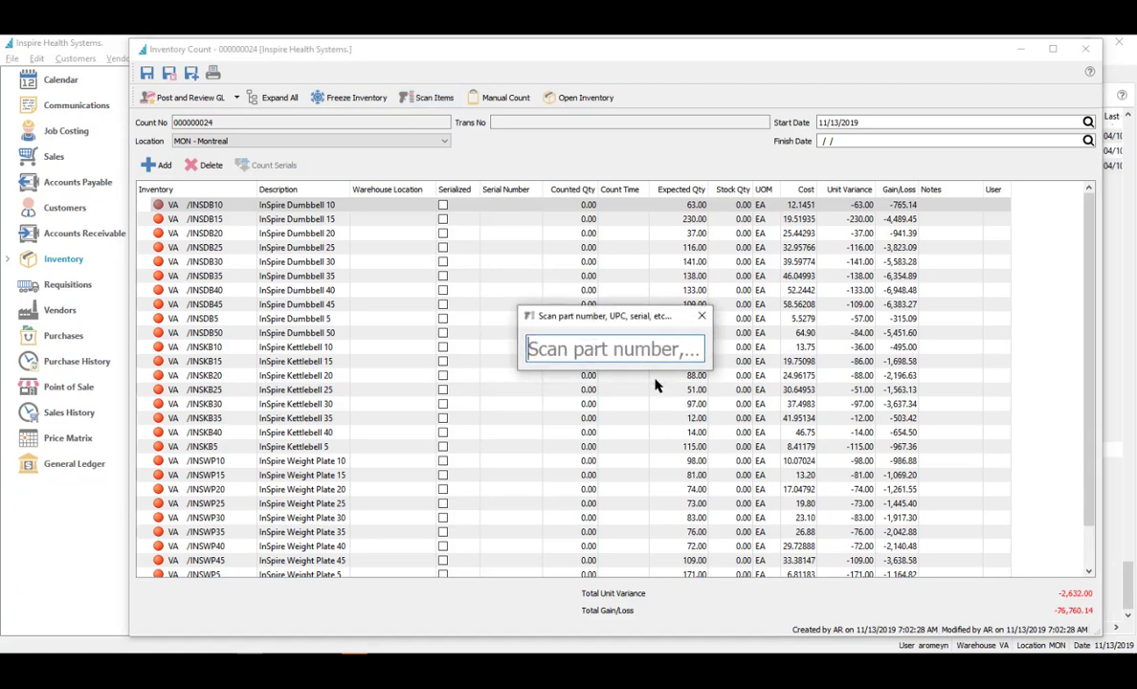
{"action": "type", "text": "INSKB15"}
{"action": "key", "text": "Return"}
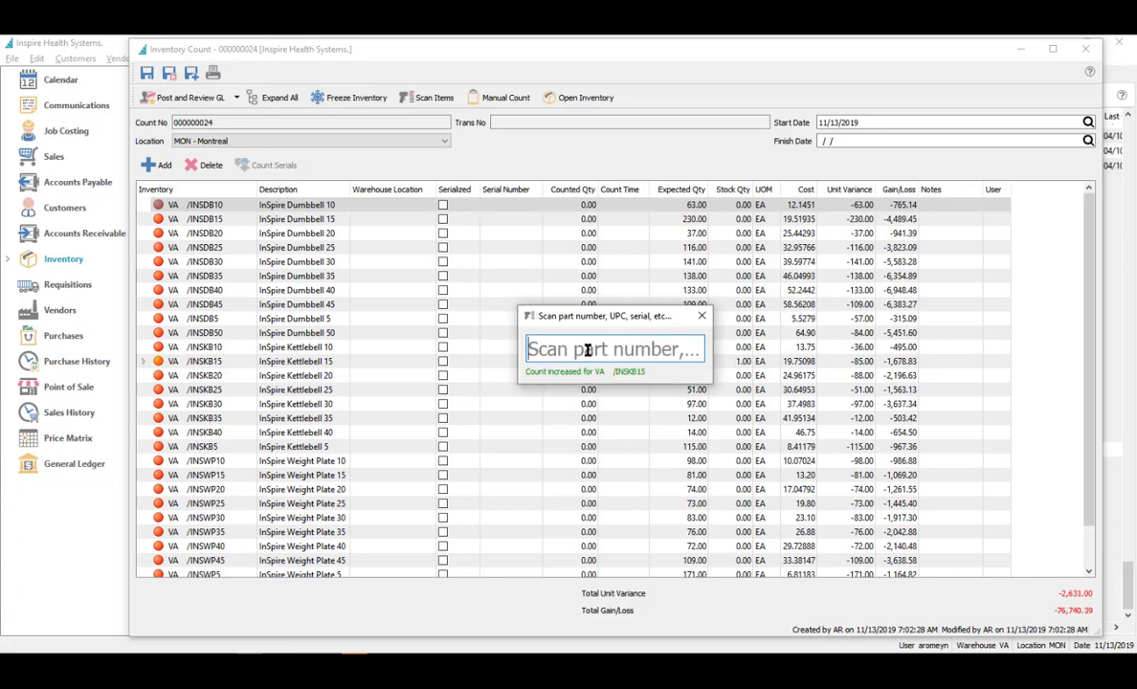
{"action": "left_click_drag", "start_coordinate": [597, 323], "coordinate": [710, 324]}
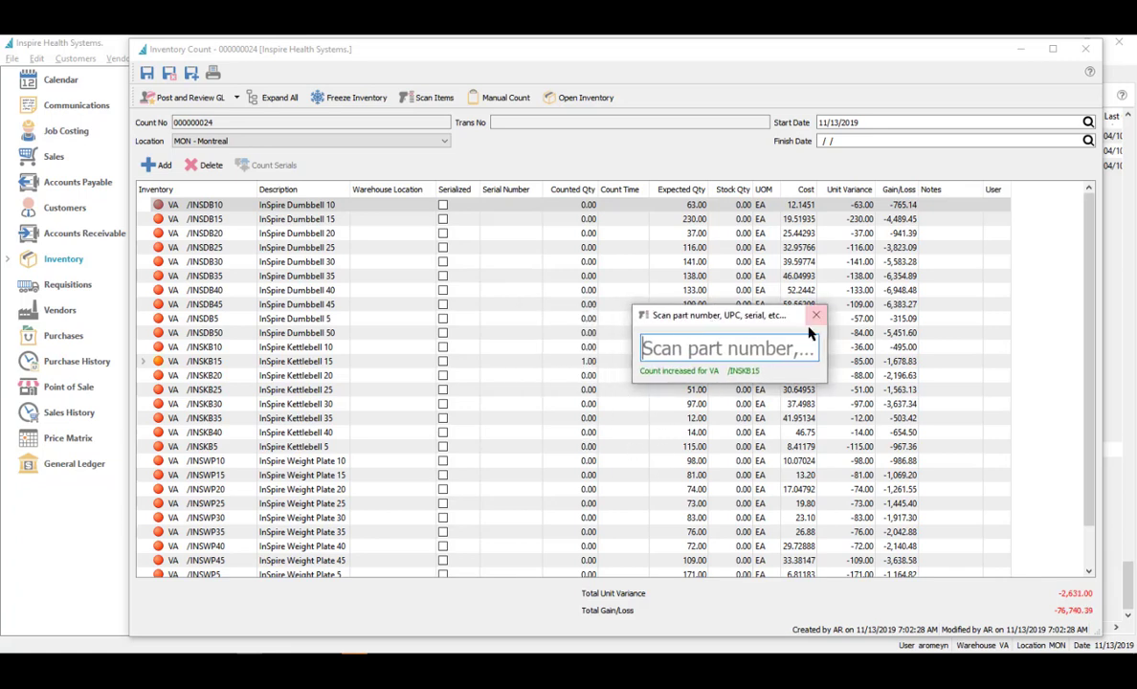
{"action": "left_click", "coordinate": [815, 316]}
Step: Sort the count lines by counted quantity in descending order
{"action": "scroll", "coordinate": [658, 425], "scroll_direction": "down", "scroll_amount": 1}
{"action": "scroll", "coordinate": [660, 454], "scroll_direction": "up", "scroll_amount": 1}
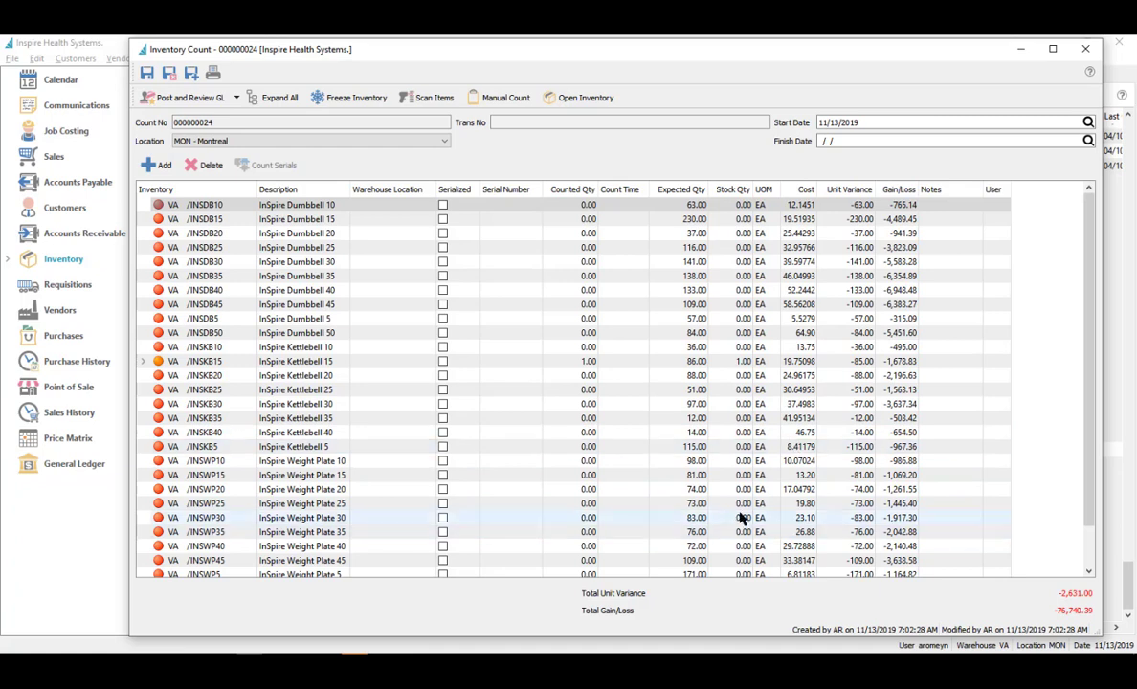
{"action": "scroll", "coordinate": [587, 403], "scroll_direction": "down", "scroll_amount": 1}
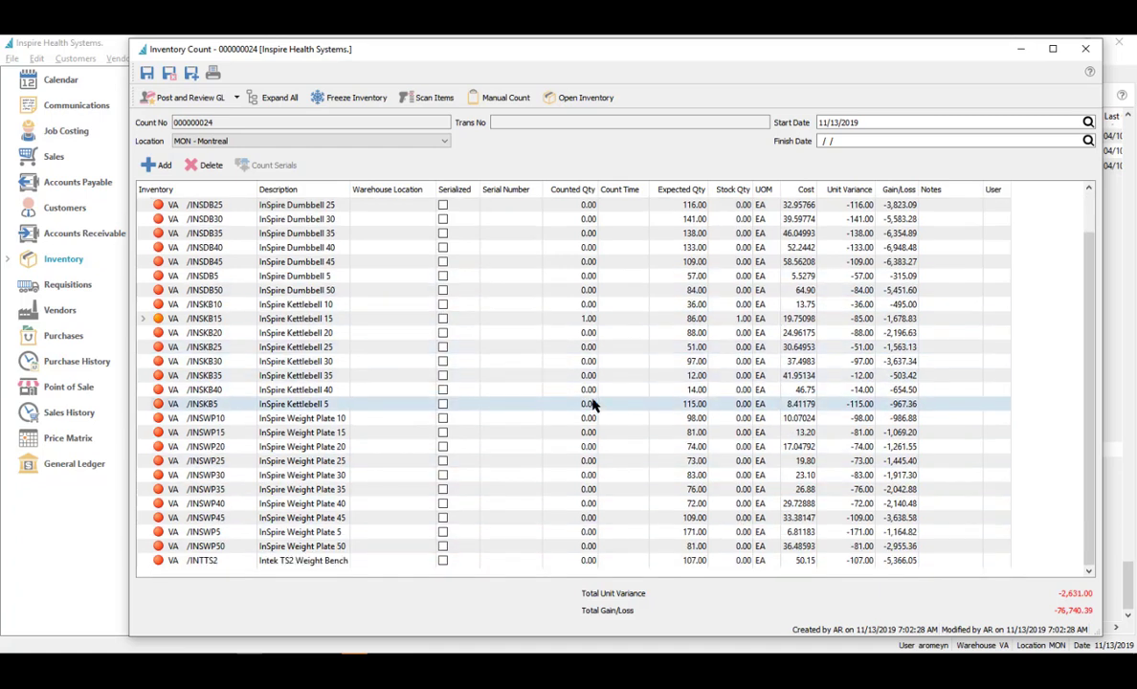
{"action": "scroll", "coordinate": [590, 405], "scroll_direction": "up", "scroll_amount": 1}
{"action": "left_click", "coordinate": [582, 377]}
{"action": "left_click", "coordinate": [574, 191]}
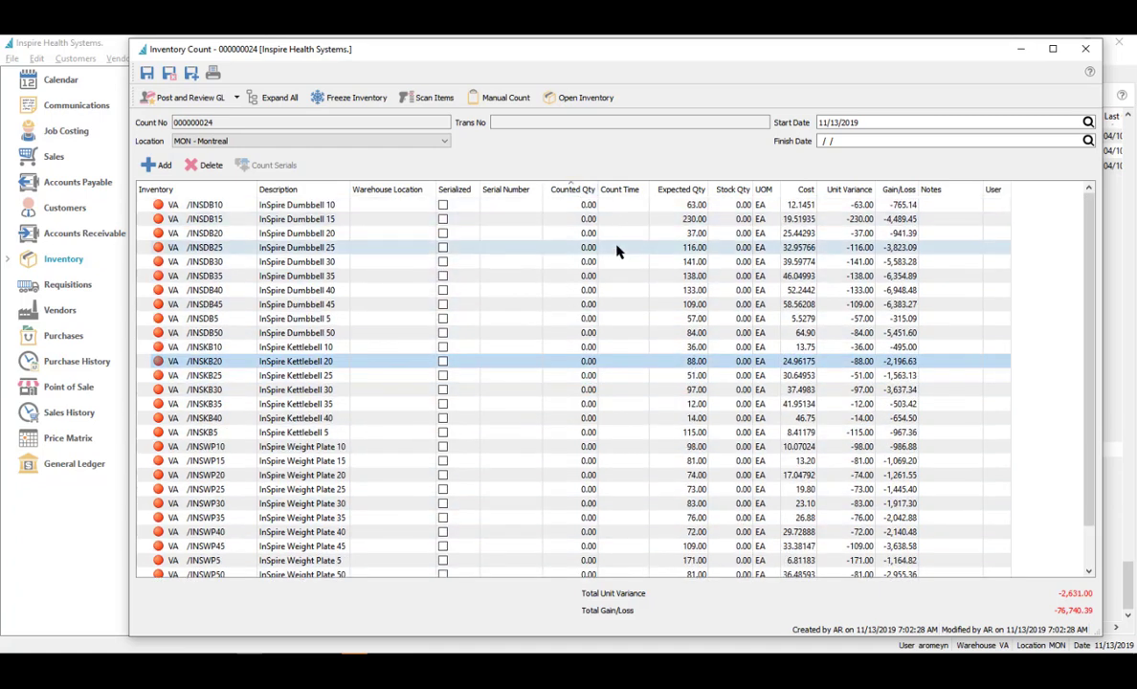
{"action": "left_click", "coordinate": [582, 191]}
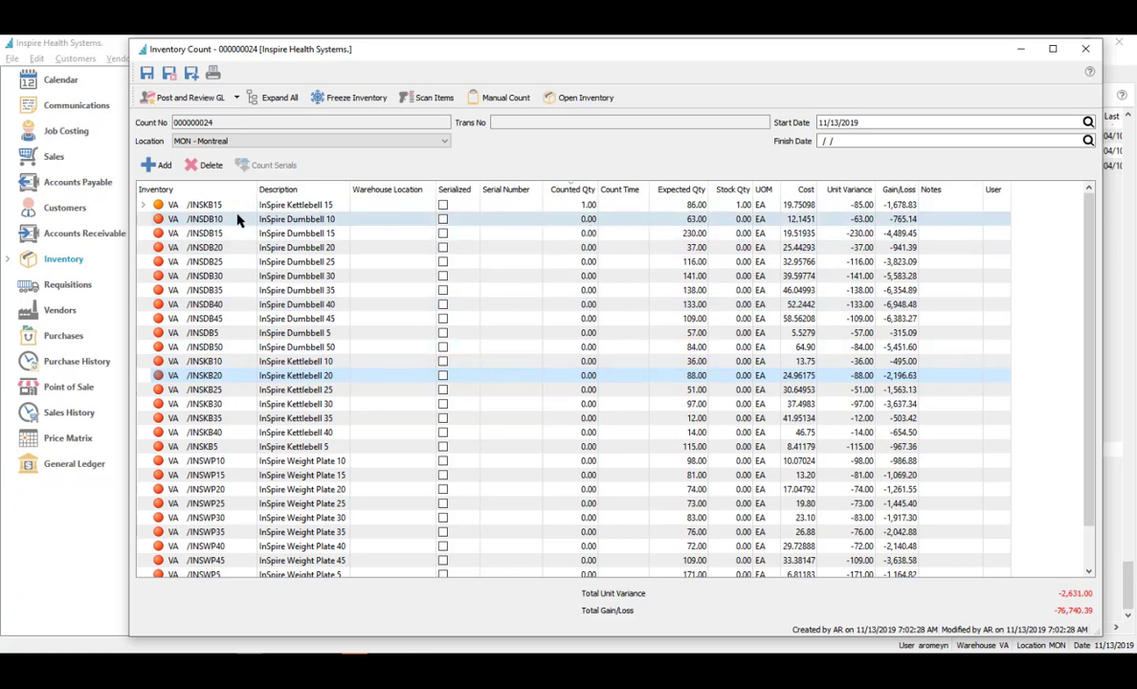
Step: Scan one more INSKB15, add twelve units with 12*INSKB15, and close the scan entry
{"action": "left_click", "coordinate": [428, 97]}
{"action": "type", "text": "INSKB15"}
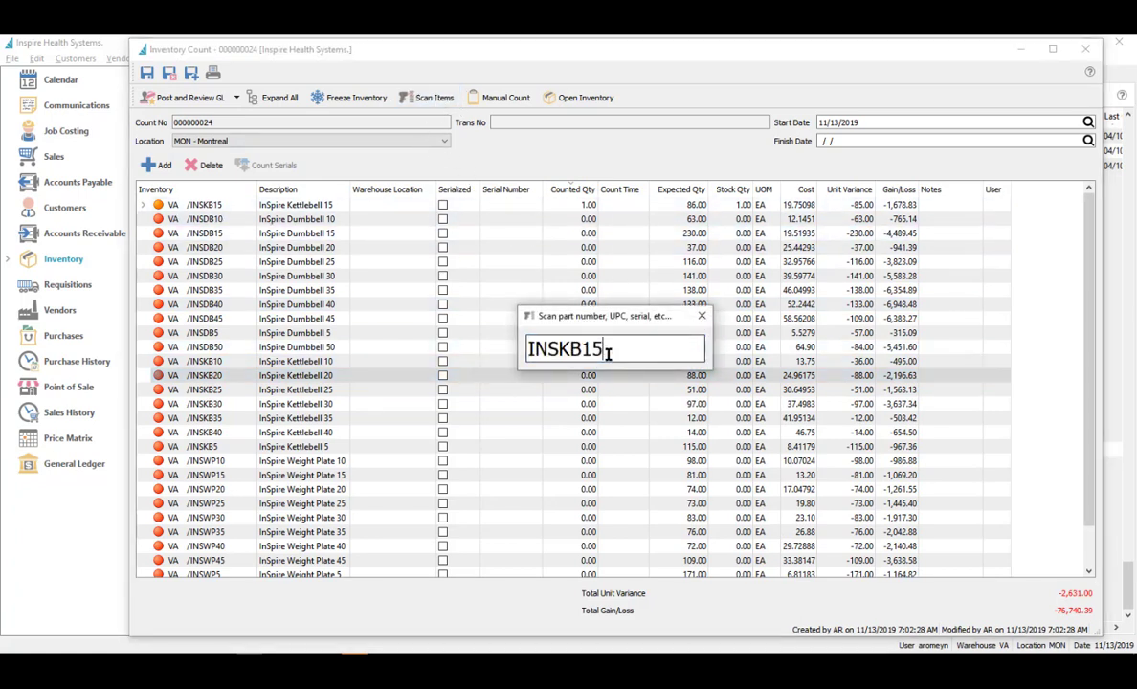
{"action": "key", "text": "Return"}
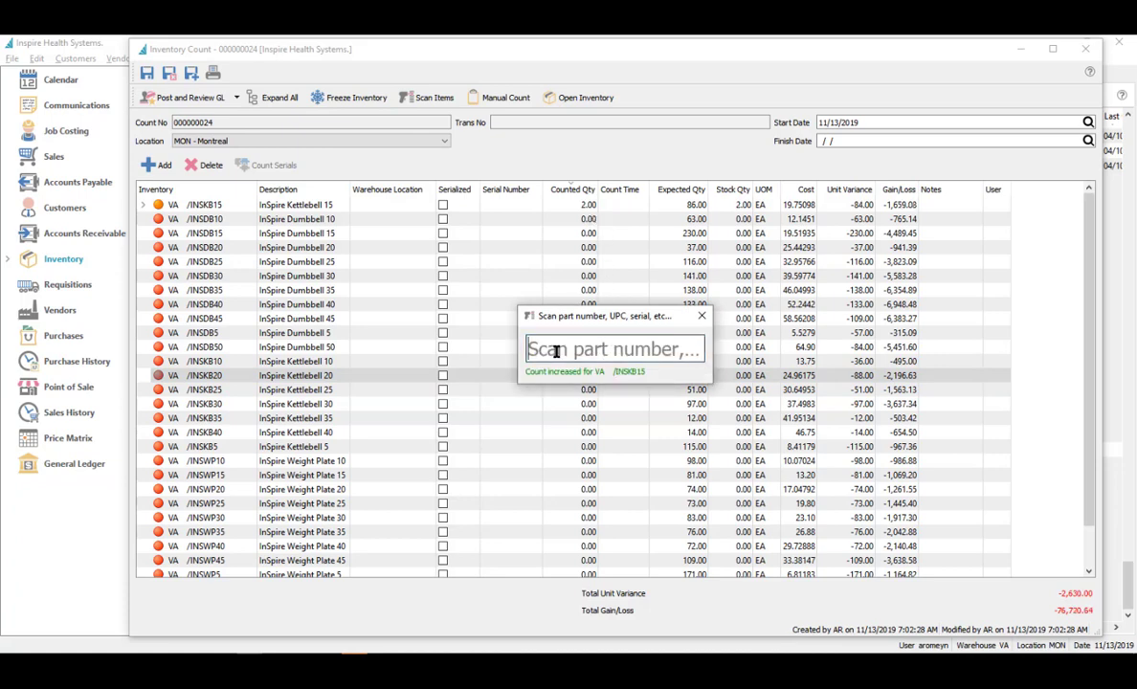
{"action": "type", "text": "12"}
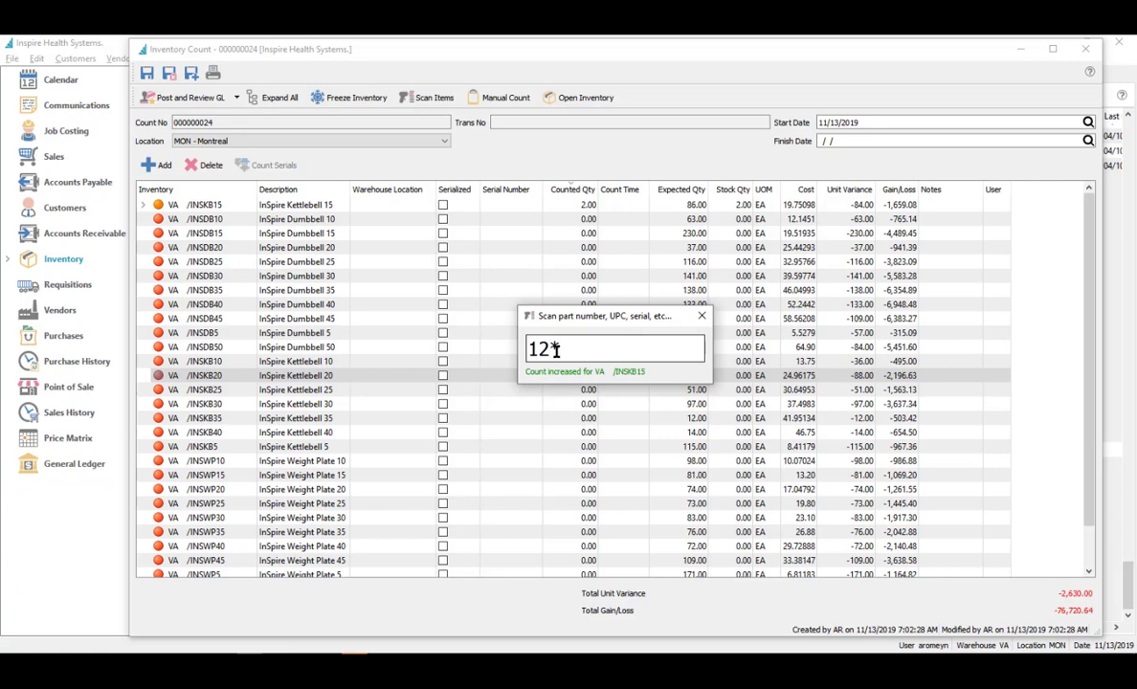
{"action": "type", "text": "*INSKB15"}
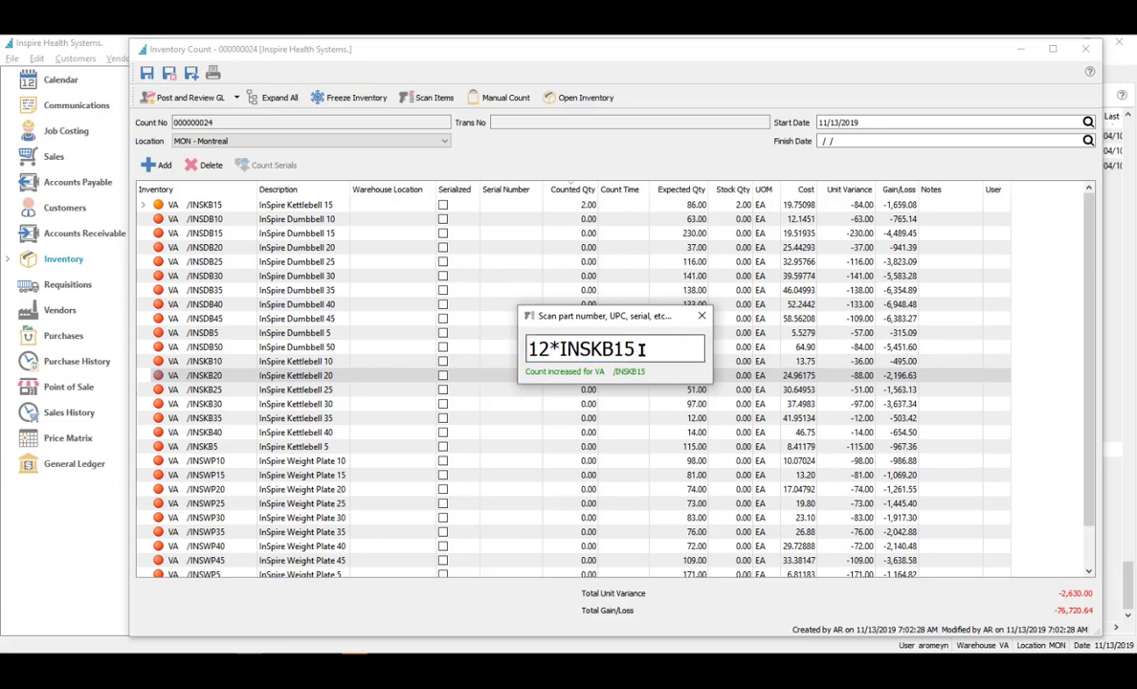
{"action": "key", "text": "Return"}
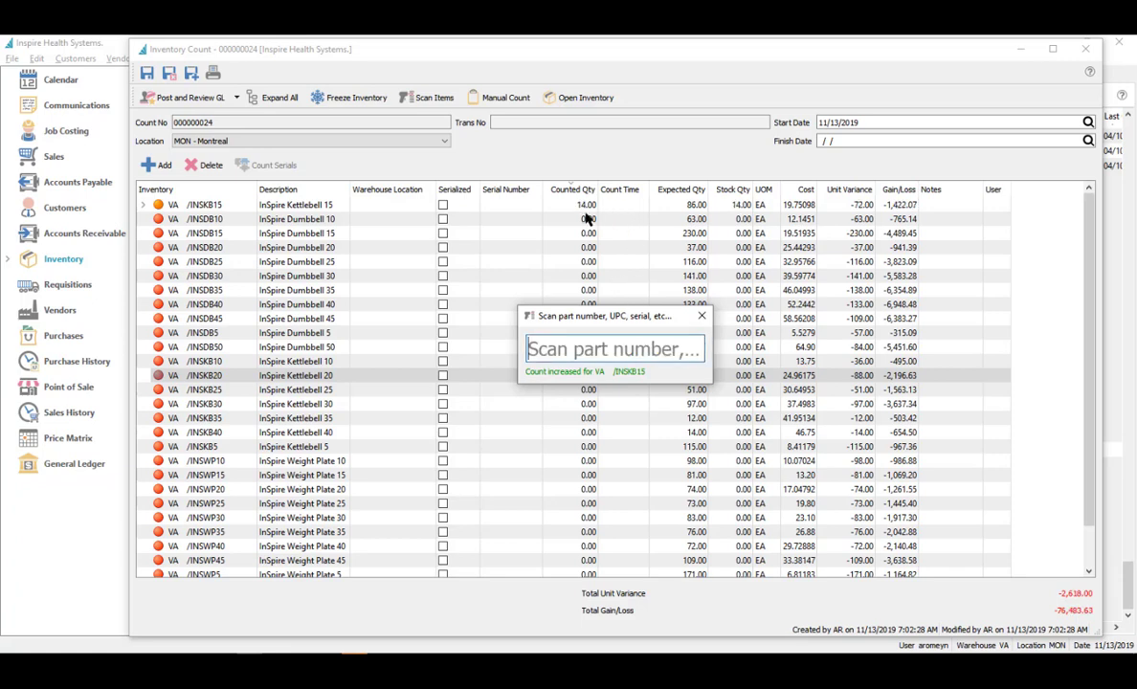
{"action": "left_click", "coordinate": [702, 316]}
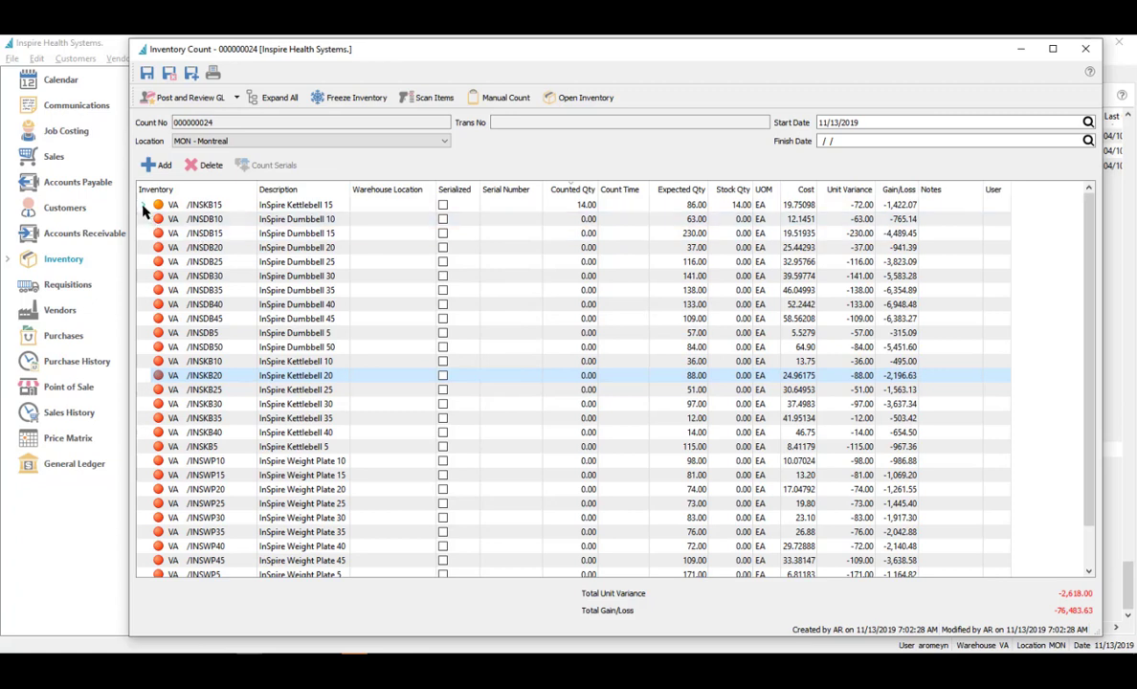
Step: Expand the InSpire Kettlebell 15 line to review its individual count entries
{"action": "left_click", "coordinate": [217, 207]}
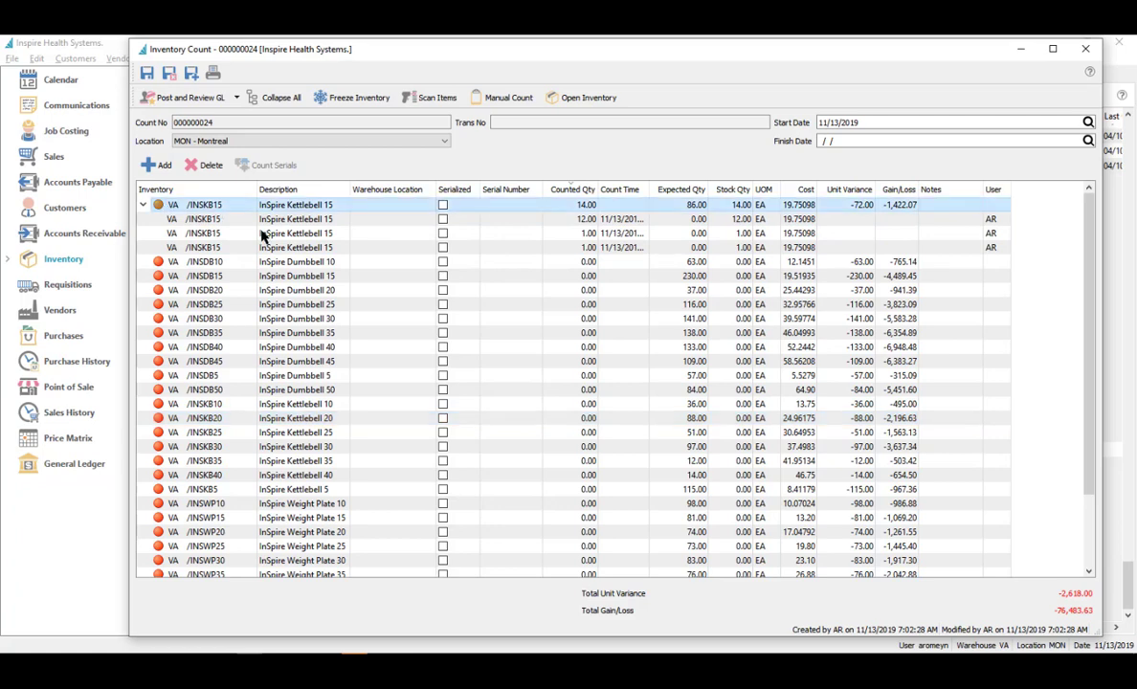
{"action": "left_click", "coordinate": [347, 276]}
{"action": "left_click", "coordinate": [690, 207]}
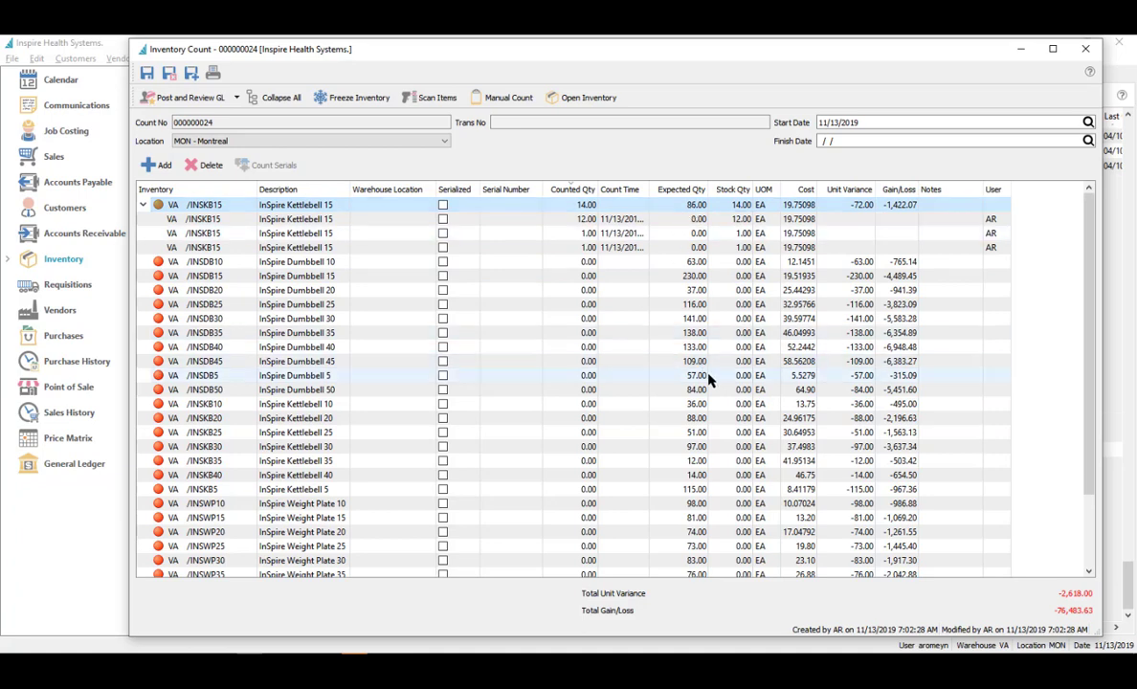
Step: Start a manual count and enter 2, 4, 6 and 788 as counted quantities for InSpire Dumbbell 10, 15, 20 and 25
{"action": "left_click", "coordinate": [513, 98]}
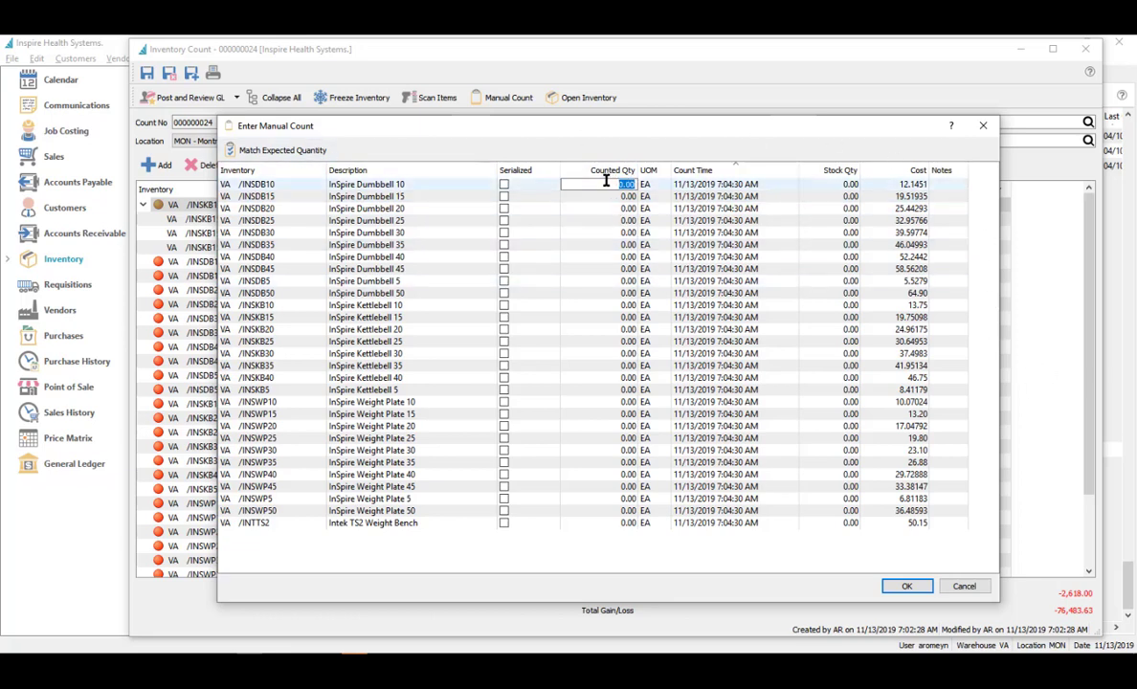
{"action": "type", "text": "2"}
{"action": "key", "text": "Return"}
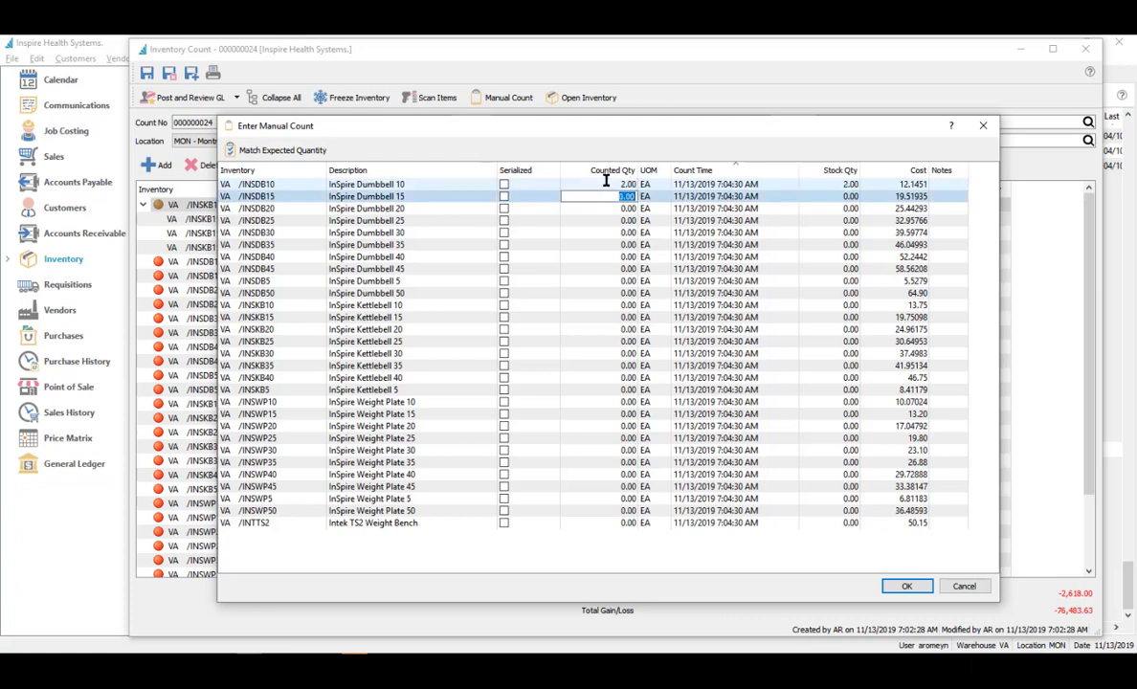
{"action": "type", "text": "4"}
{"action": "key", "text": "Return"}
{"action": "type", "text": "6"}
{"action": "key", "text": "Return"}
{"action": "type", "text": "788"}
{"action": "key", "text": "Return"}
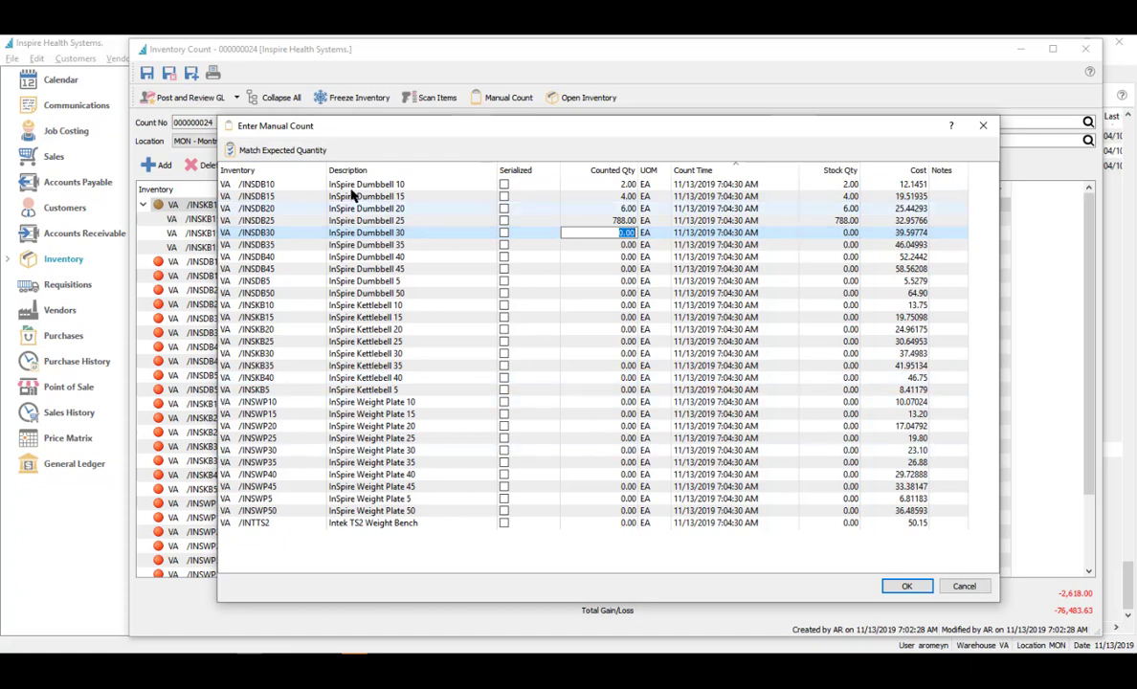
Step: Match all counted quantities to the expected quantities, and set the counted quantity of InSpire Dumbbell 45 to 89
{"action": "left_click", "coordinate": [267, 153]}
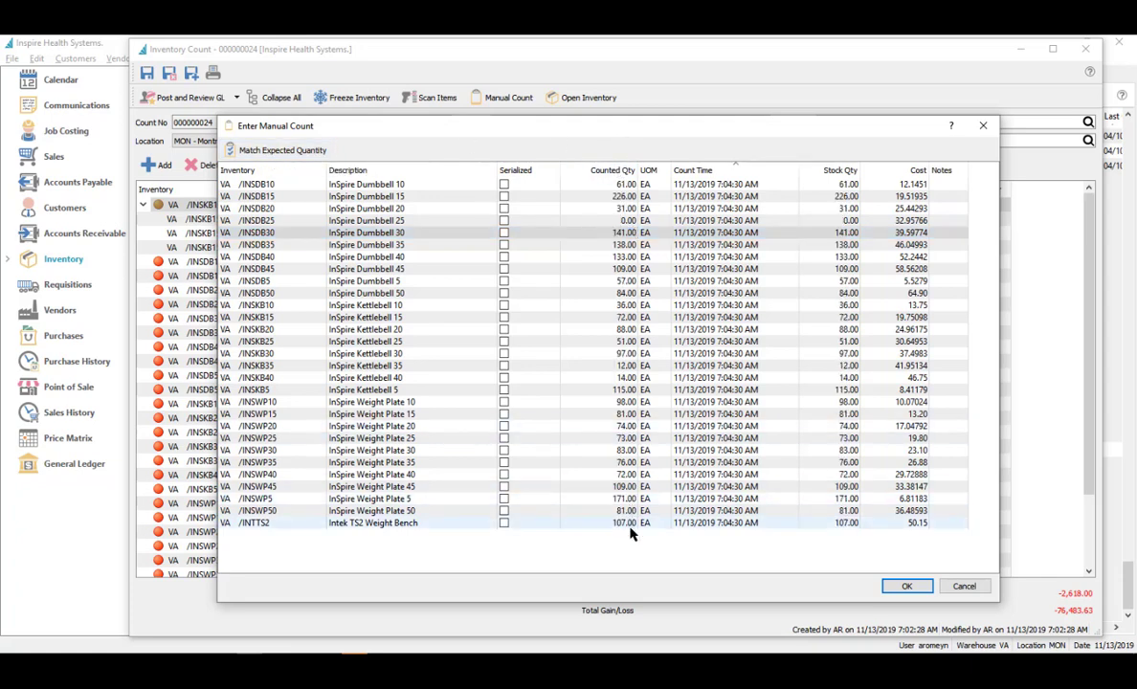
{"action": "left_click", "coordinate": [595, 236]}
{"action": "left_click", "coordinate": [601, 256]}
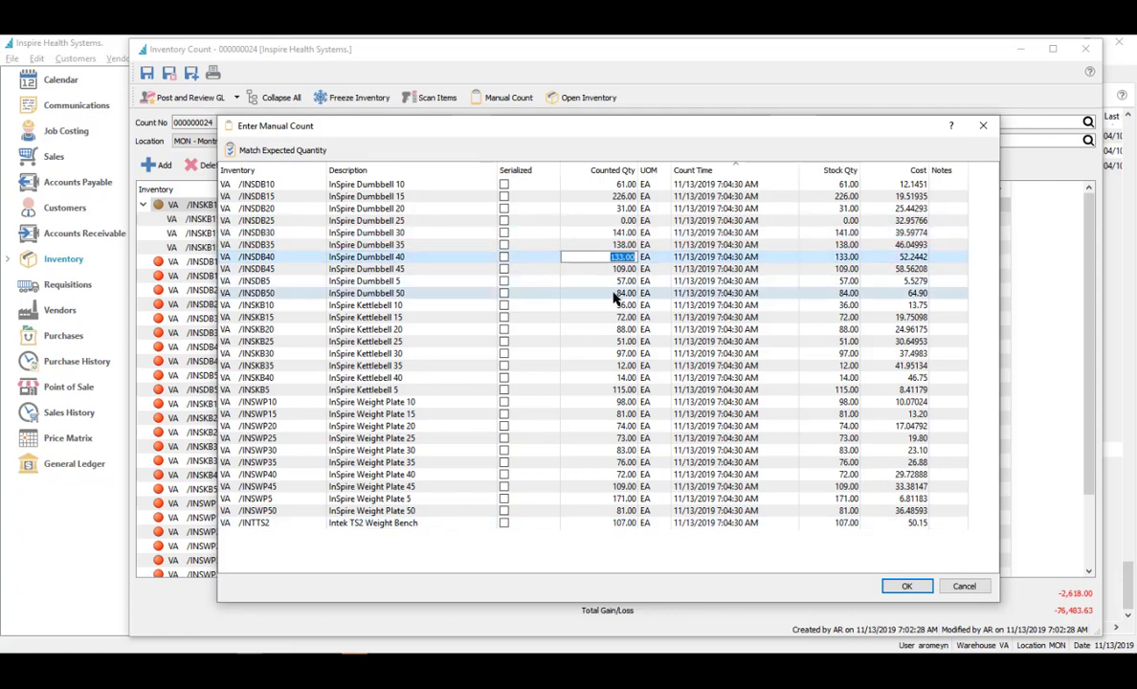
{"action": "left_click", "coordinate": [603, 269]}
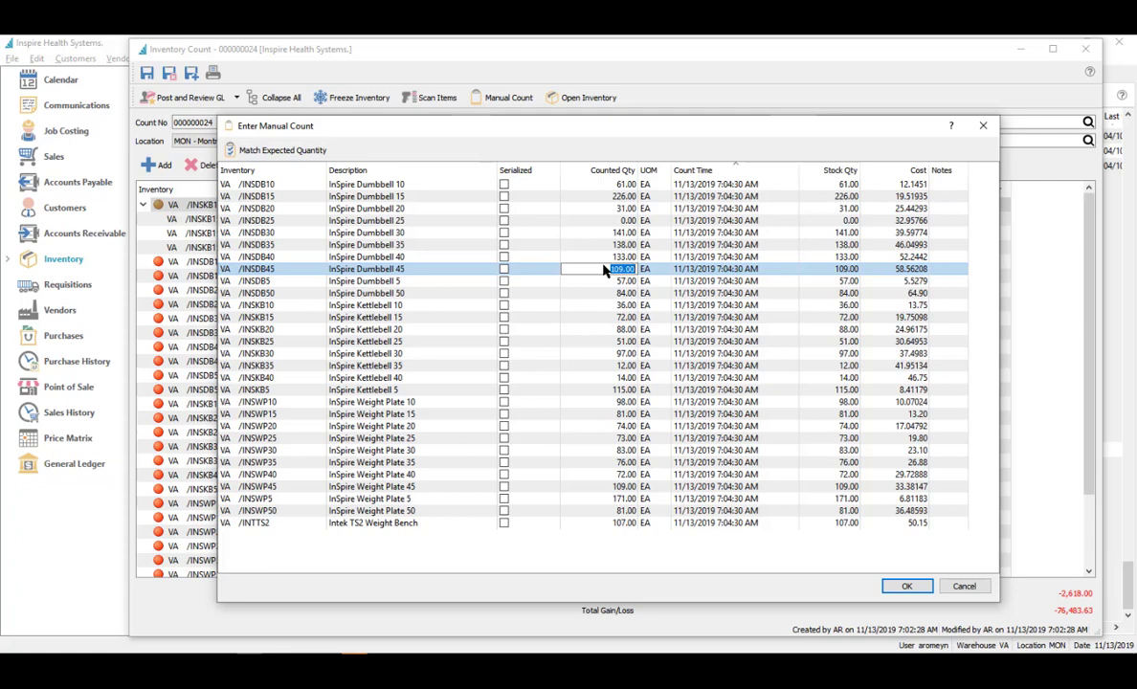
{"action": "type", "text": "89"}
Step: Set the counted quantities of InSpire Kettlebell 15 to 67 and InSpire Kettlebell 30 to 88
{"action": "key", "text": "Down"}
{"action": "key", "text": "Down"}
{"action": "key", "text": "Down"}
{"action": "key", "text": "Down"}
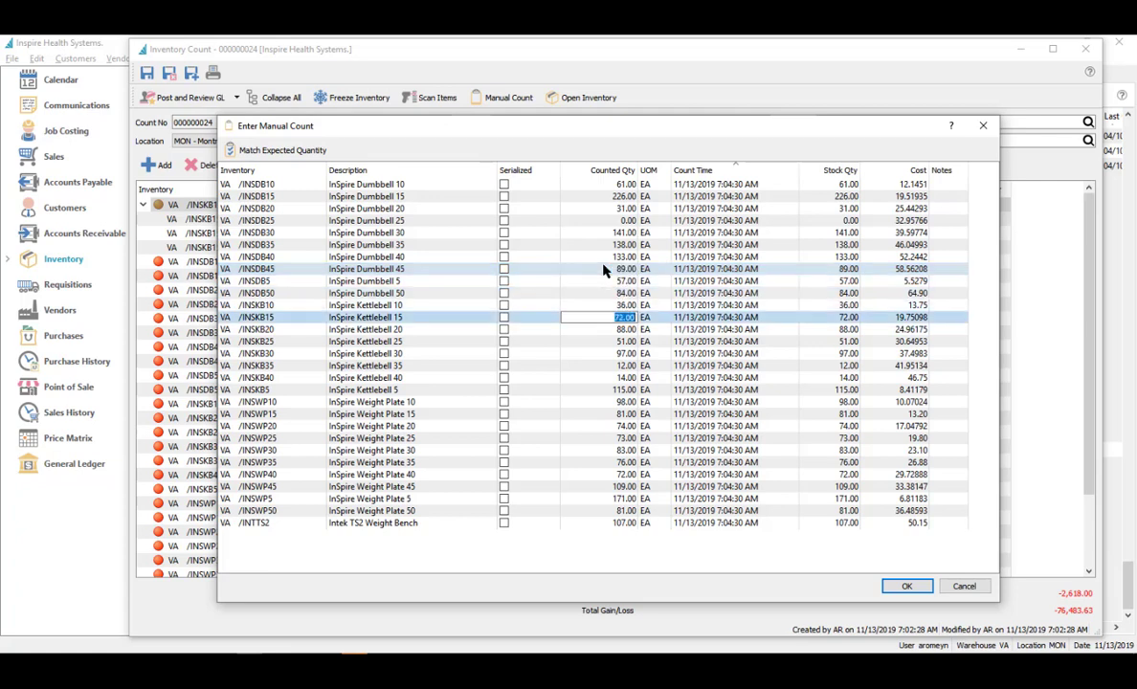
{"action": "type", "text": "67"}
{"action": "key", "text": "Down"}
{"action": "key", "text": "Down"}
{"action": "key", "text": "Down"}
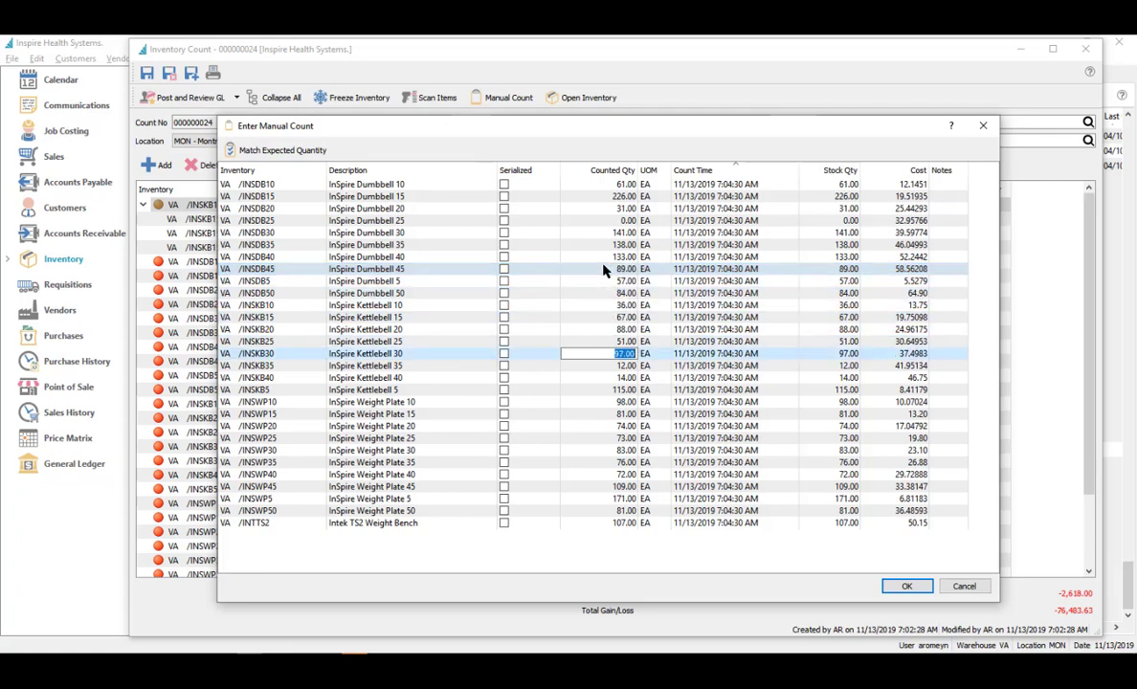
{"action": "type", "text": "8"}
Step: Set the counted quantities of InSpire Weight Plate 10 to 90 and InSpire Weight Plate 30 to 56
{"action": "key", "text": "Down"}
{"action": "key", "text": "Down"}
{"action": "key", "text": "Down"}
{"action": "key", "text": "Down"}
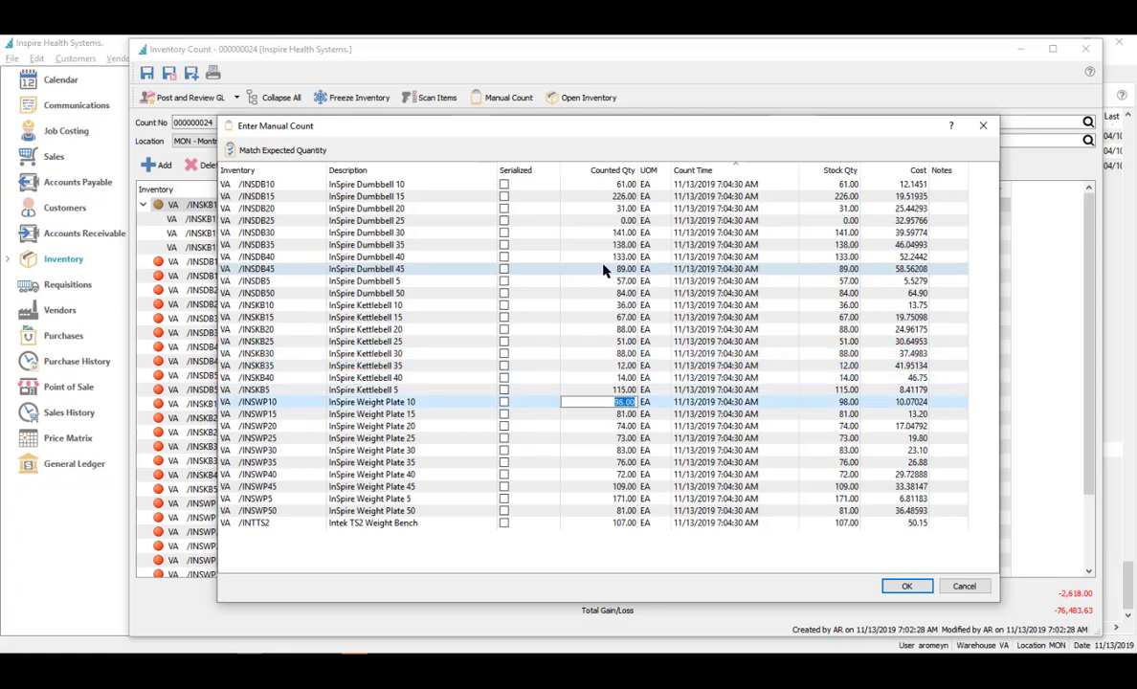
{"action": "type", "text": "90"}
{"action": "key", "text": "Down"}
{"action": "key", "text": "Down"}
{"action": "key", "text": "Down"}
{"action": "key", "text": "Down"}
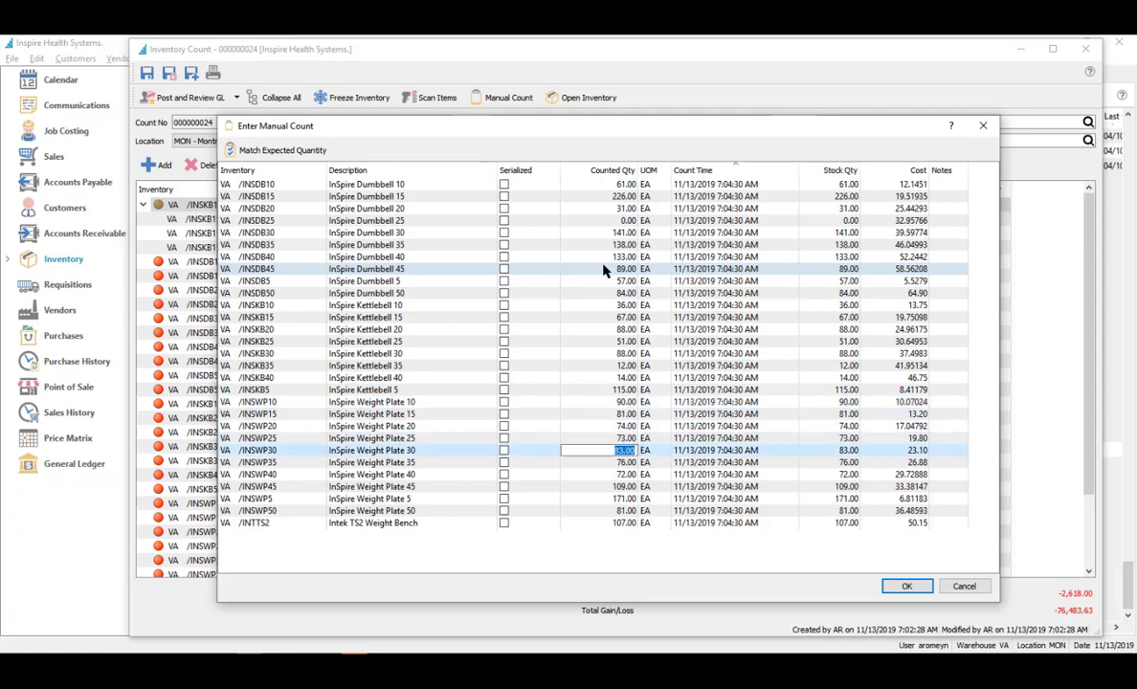
{"action": "type", "text": "56"}
Step: Set InSpire Weight Plate 45 to 66 and Intek TS2 Weight Bench to 78, and accept the manual count
{"action": "key", "text": "Down"}
{"action": "key", "text": "Down"}
{"action": "key", "text": "Down"}
{"action": "key", "text": "Down"}
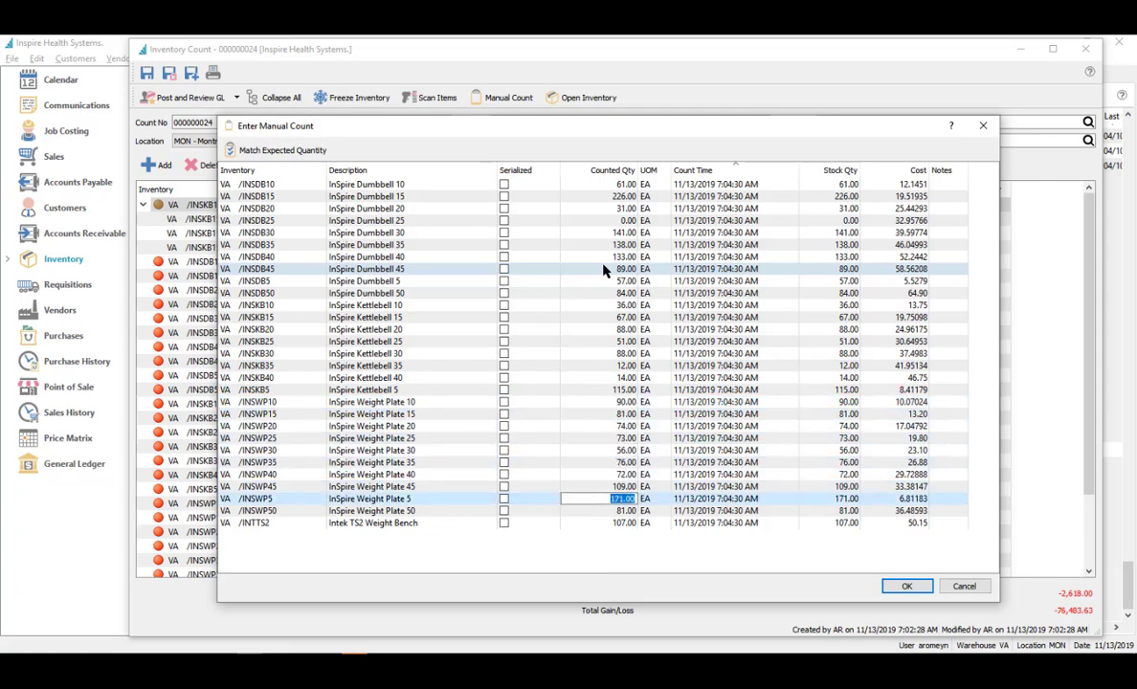
{"action": "key", "text": "Up"}
{"action": "type", "text": "66"}
{"action": "key", "text": "Down"}
{"action": "key", "text": "Down"}
{"action": "key", "text": "Down"}
{"action": "type", "text": "7"}
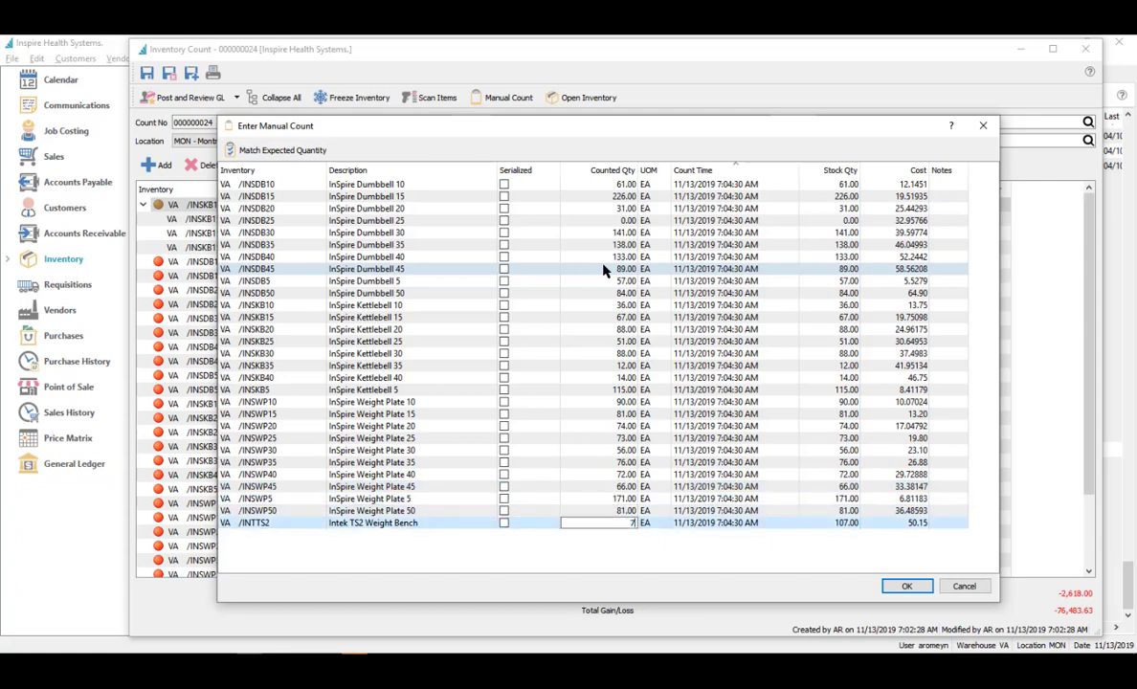
{"action": "type", "text": "8"}
{"action": "key", "text": "Up"}
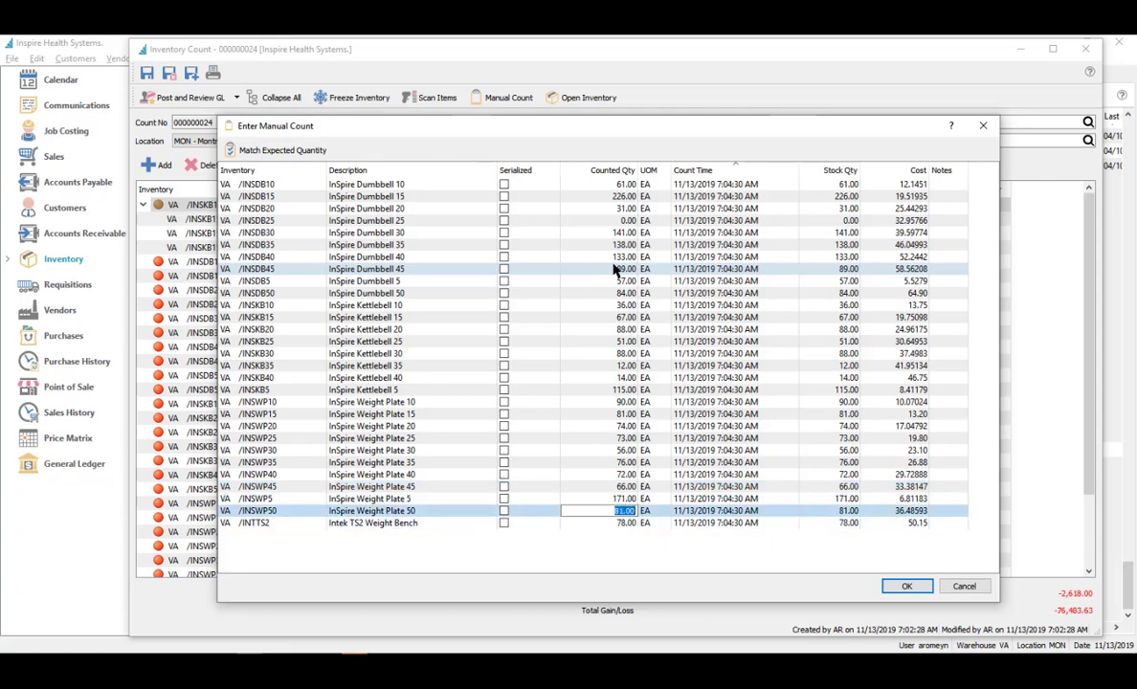
{"action": "left_click", "coordinate": [906, 586]}
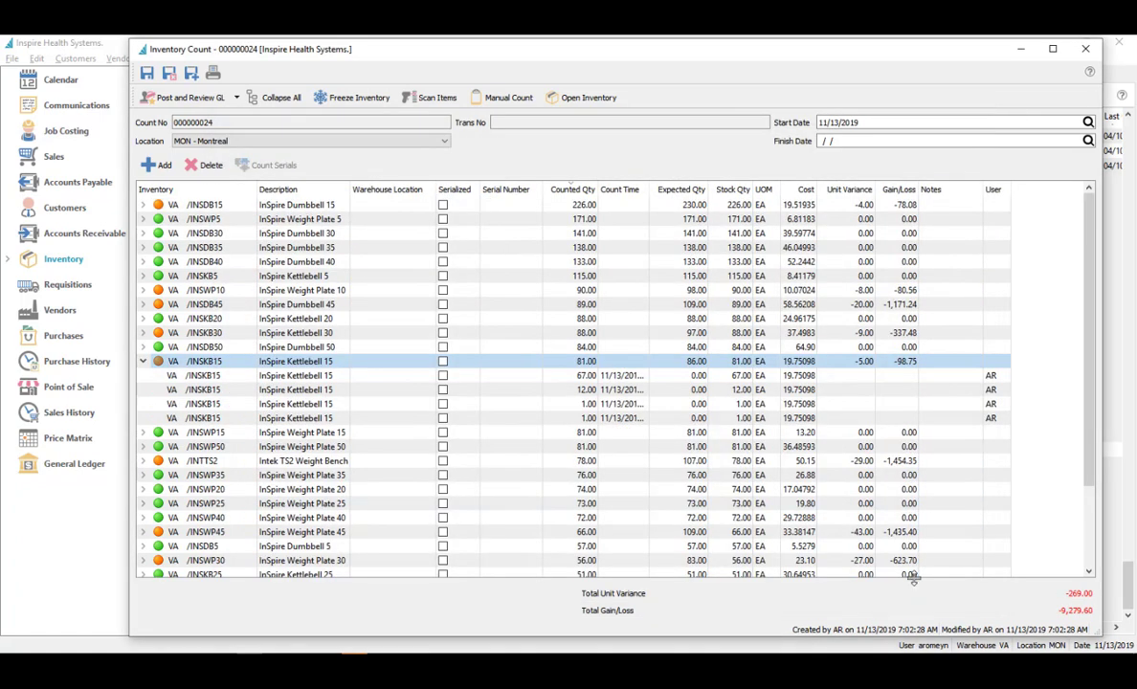
Step: Widen the Count Time column to show full timestamps and collapse the InSpire Kettlebell 15 line
{"action": "left_click_drag", "start_coordinate": [654, 190], "coordinate": [697, 190]}
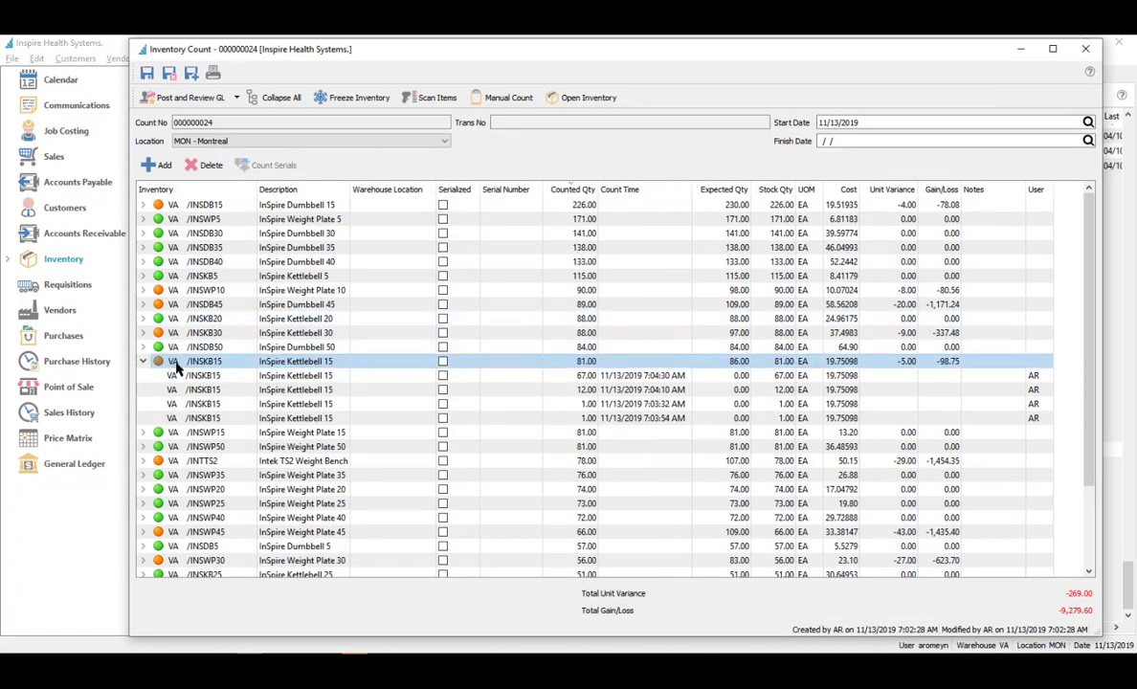
{"action": "left_click", "coordinate": [143, 361]}
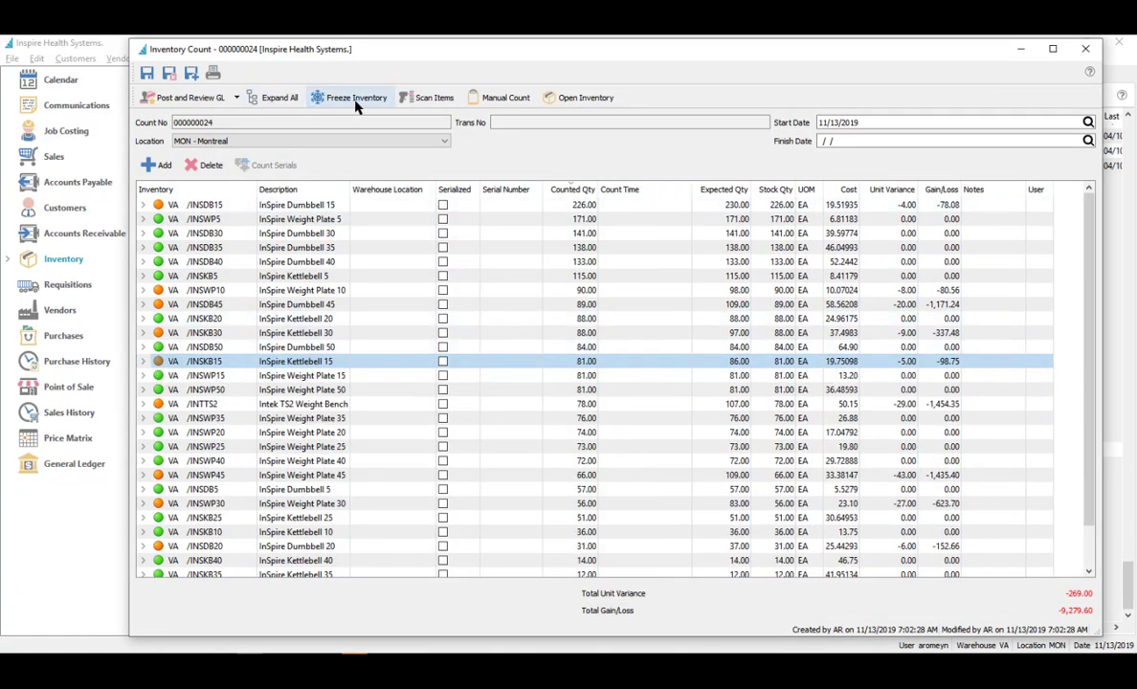
Step: Expand all count lines to review their individual entries and status colours, and collapse them all again
{"action": "left_click", "coordinate": [279, 97]}
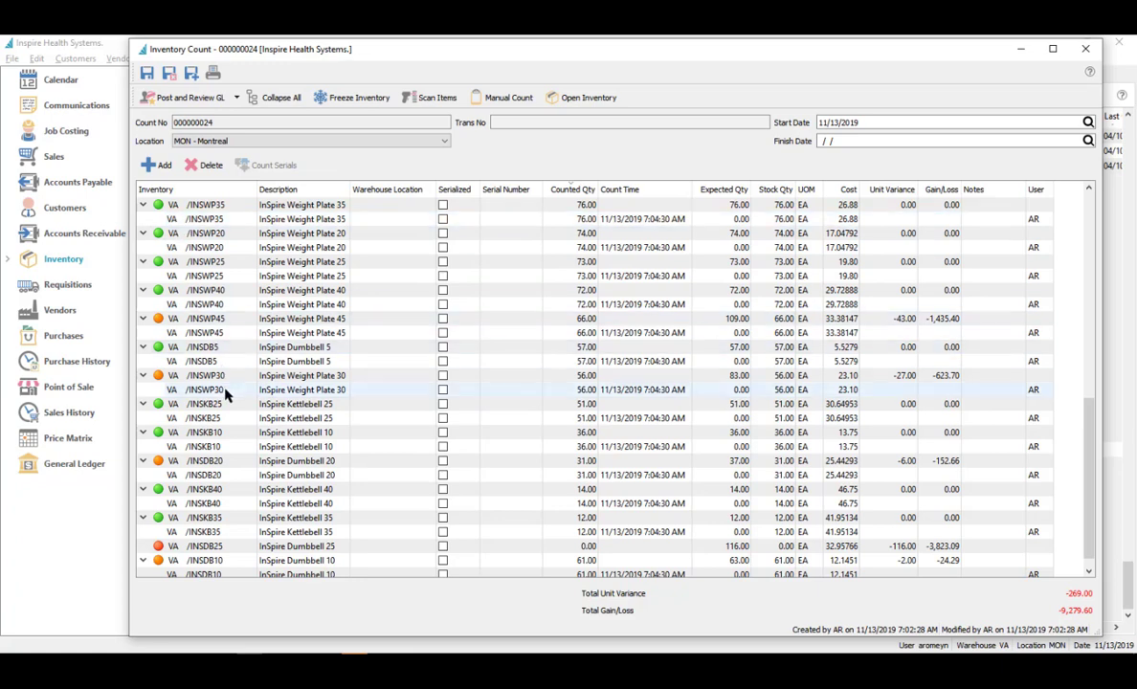
{"action": "scroll", "coordinate": [215, 507], "scroll_direction": "down", "scroll_amount": 1}
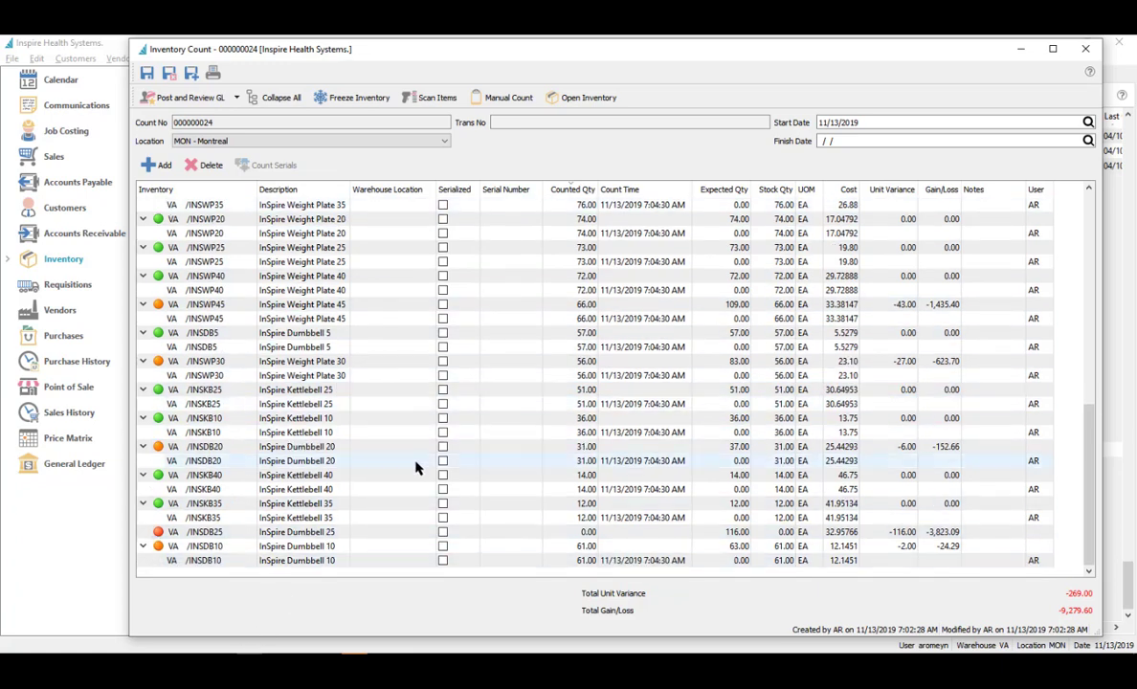
{"action": "left_click", "coordinate": [200, 537]}
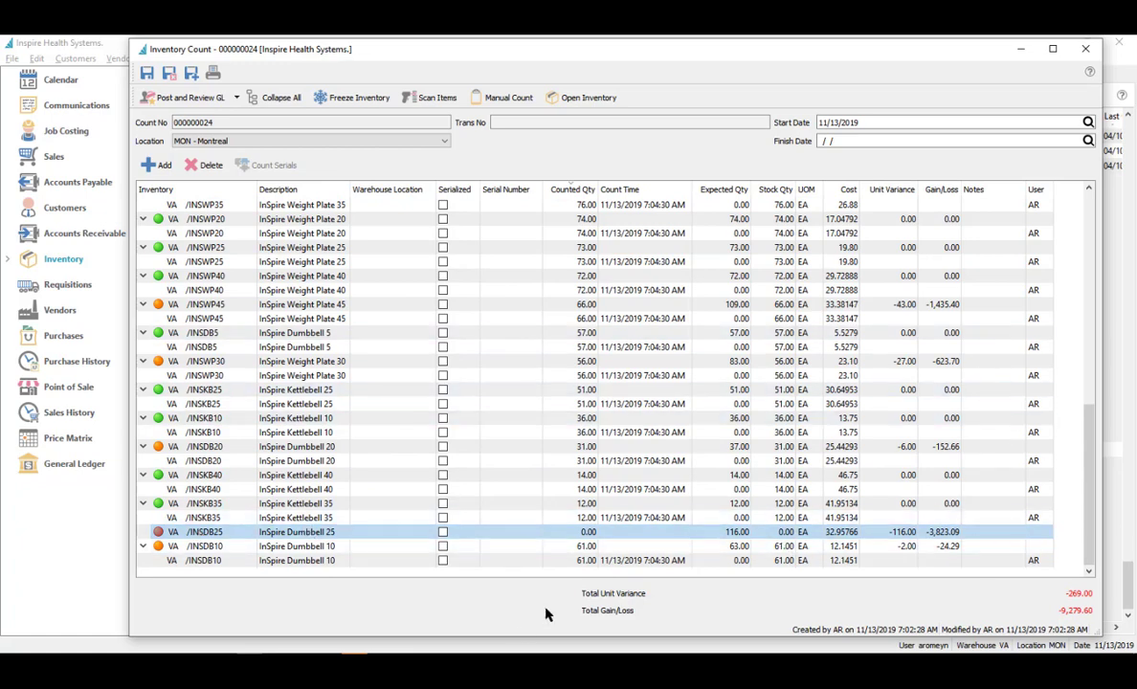
{"action": "left_click", "coordinate": [186, 548]}
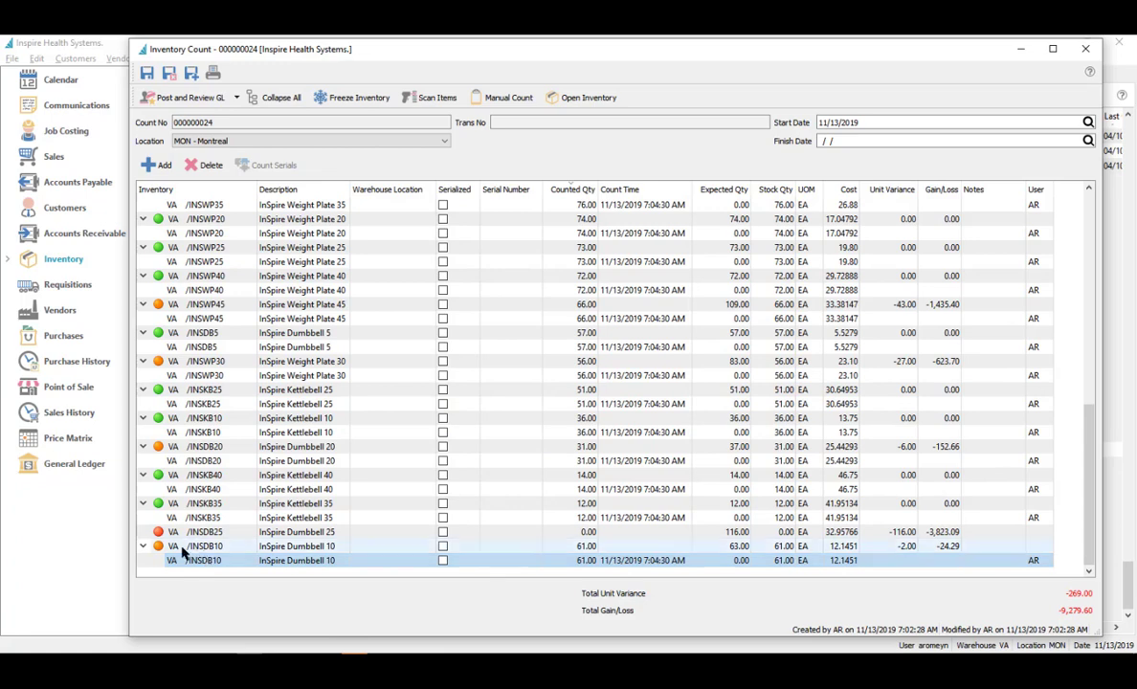
{"action": "left_click", "coordinate": [158, 304]}
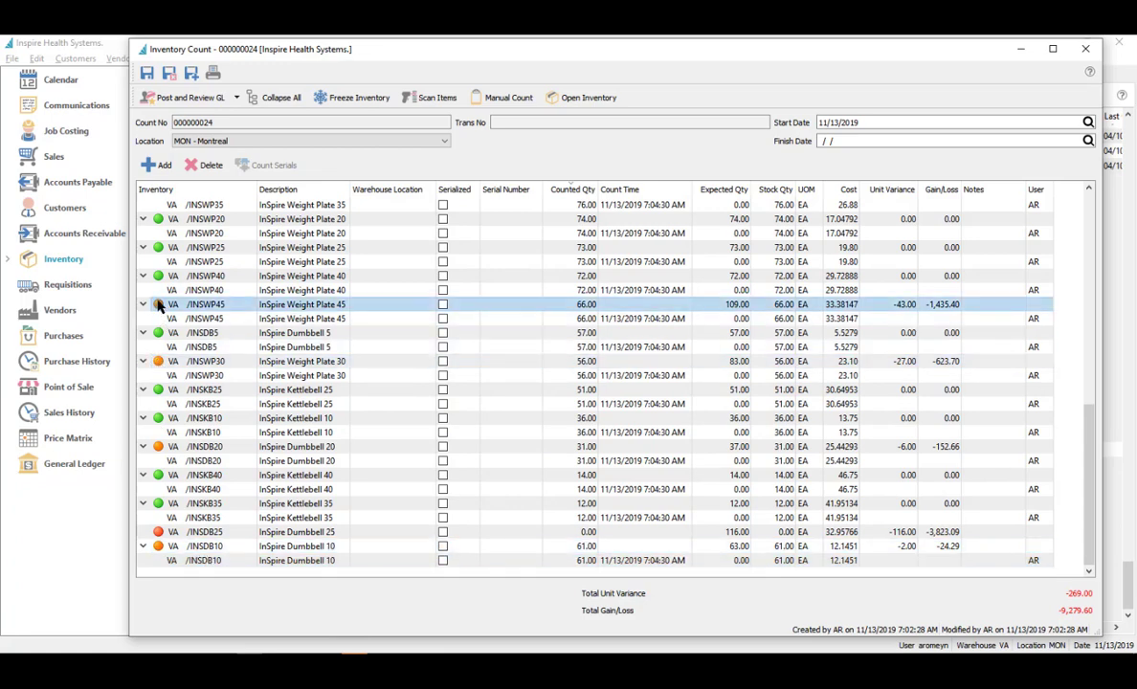
{"action": "left_click", "coordinate": [275, 100]}
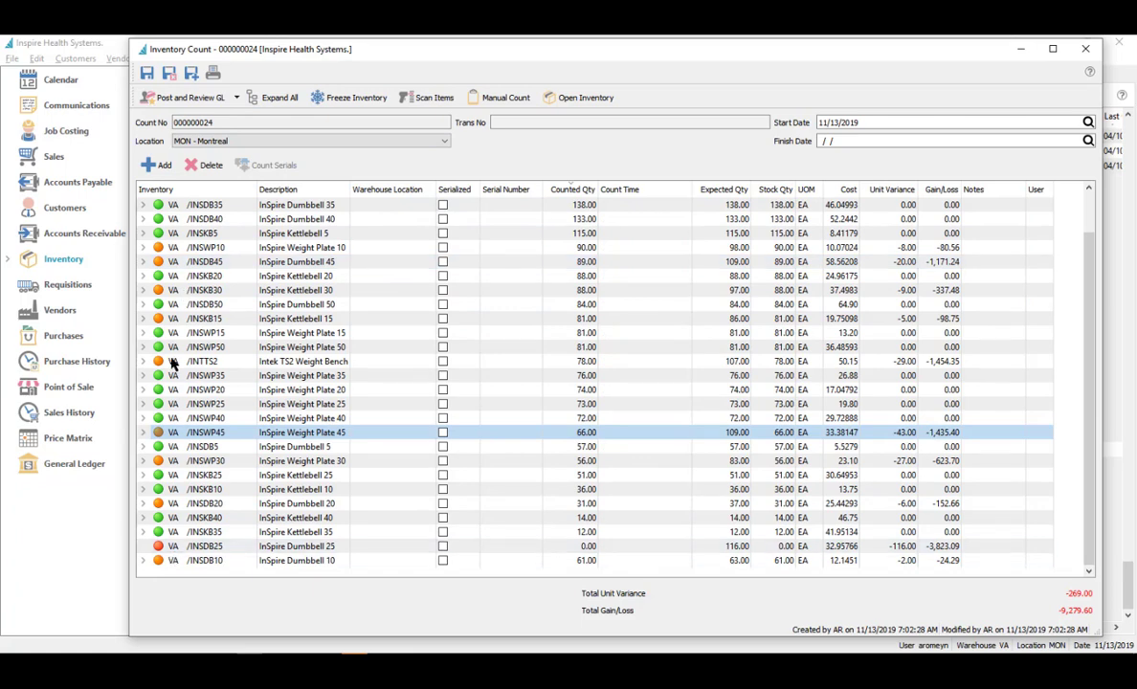
Step: Sort the count lines by unit variance and by gain/loss with the largest losses first, and widen the Gain/Loss and Cost columns
{"action": "left_click", "coordinate": [902, 193]}
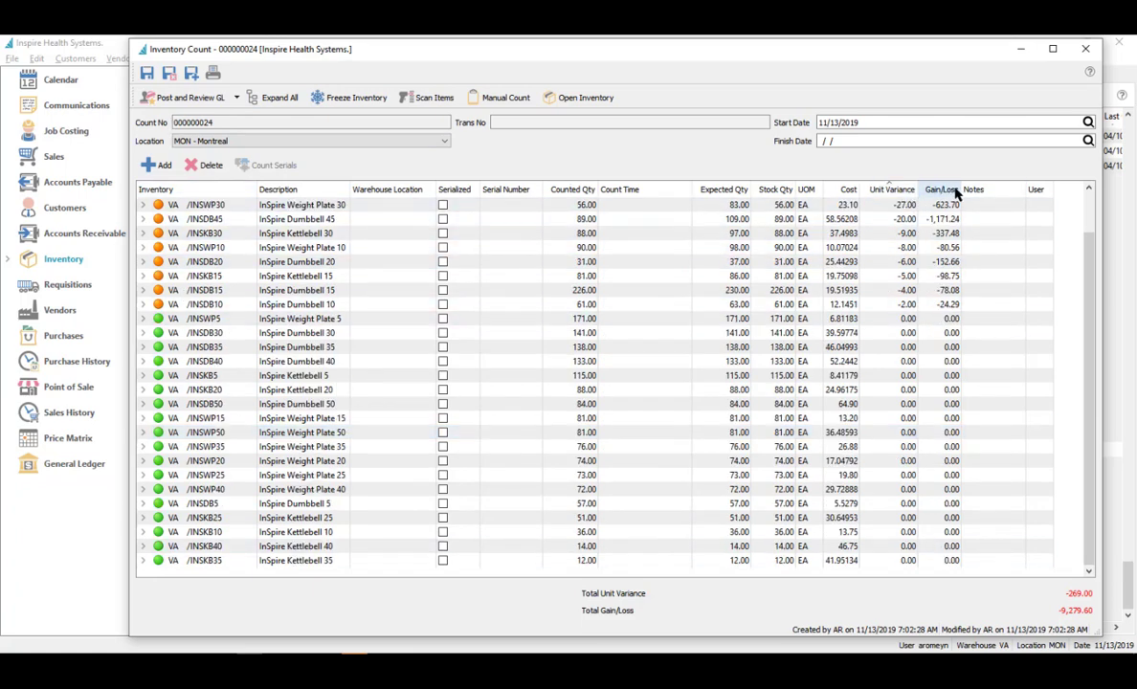
{"action": "left_click", "coordinate": [957, 192]}
{"action": "left_click_drag", "start_coordinate": [962, 190], "coordinate": [984, 189]}
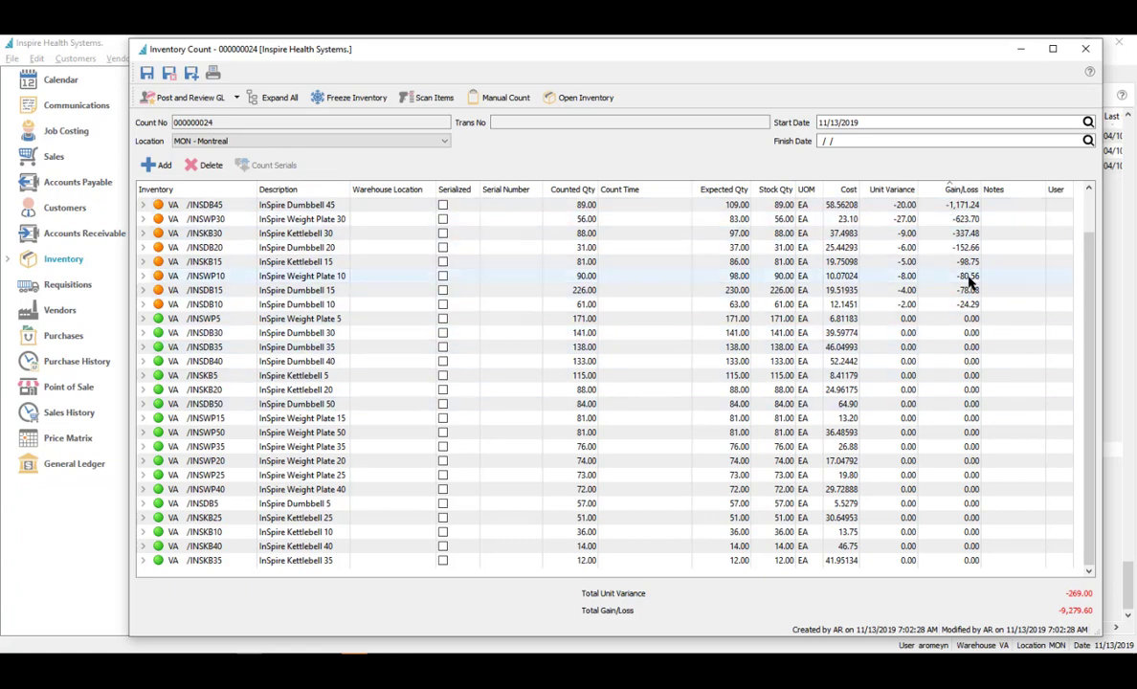
{"action": "scroll", "coordinate": [919, 383], "scroll_direction": "up", "scroll_amount": 1}
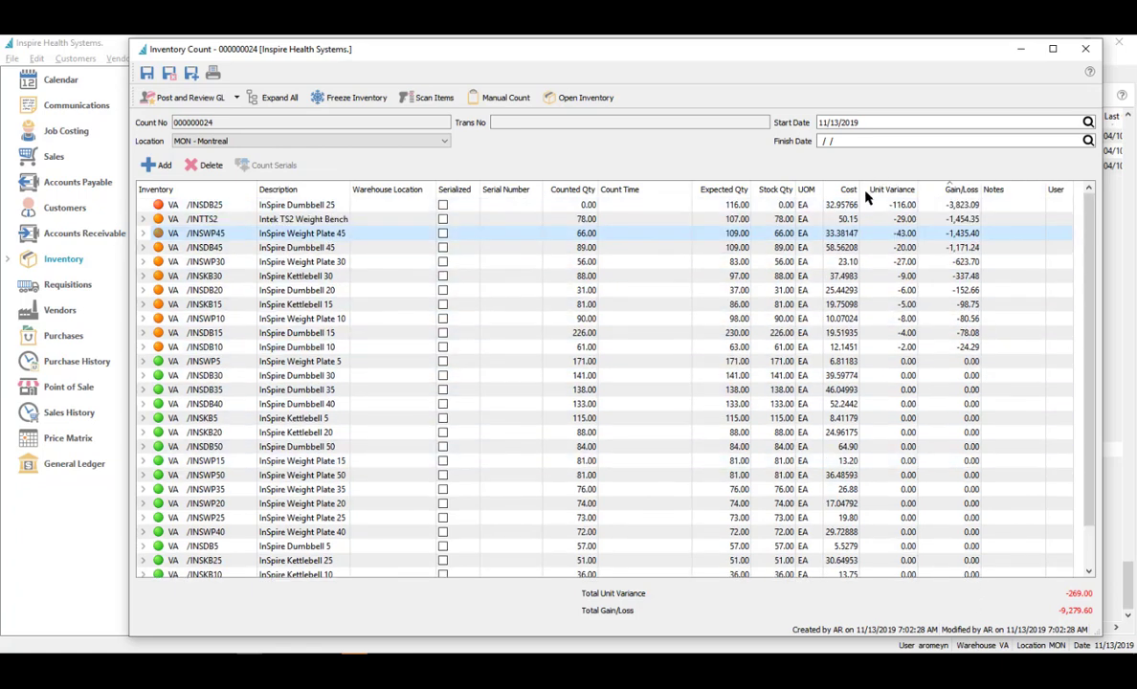
{"action": "left_click_drag", "start_coordinate": [861, 189], "coordinate": [871, 190]}
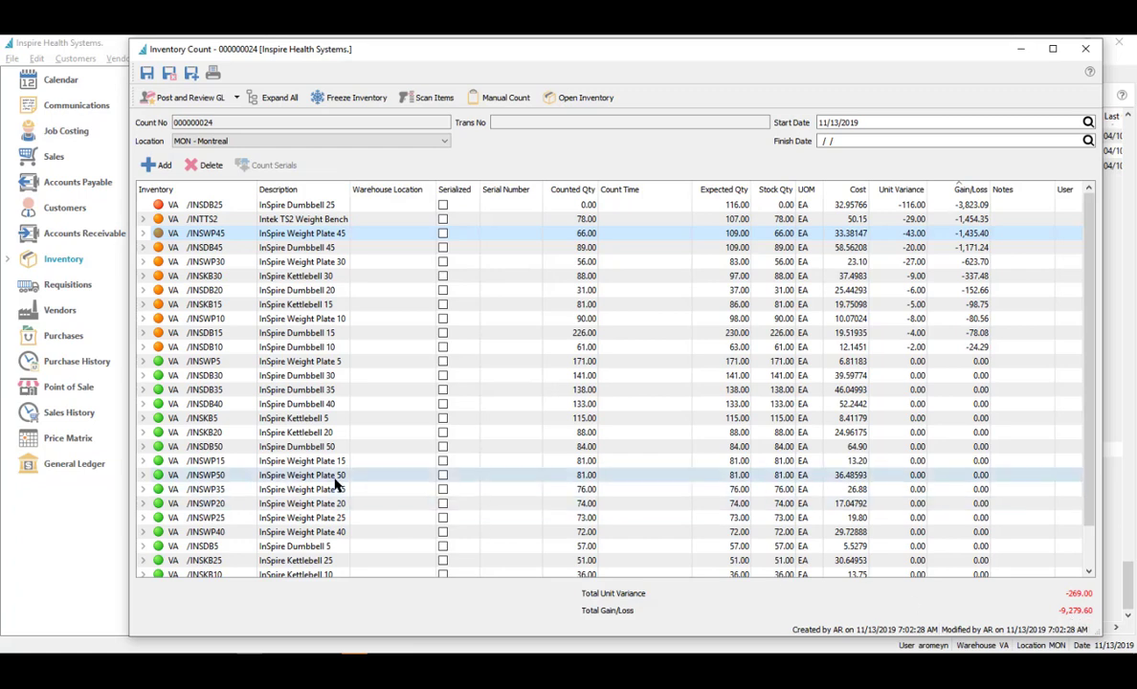
Step: Preview the Inventory Count Review report instead of the count sheet, and shrink the report viewer to a smaller window
{"action": "left_click", "coordinate": [214, 77]}
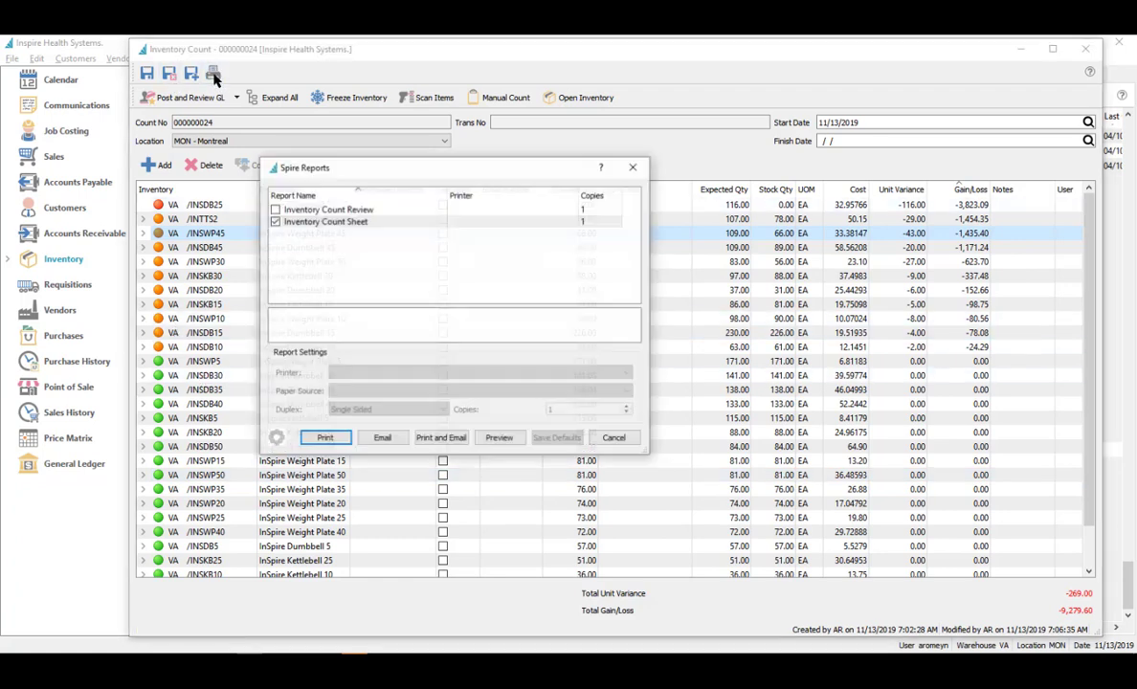
{"action": "left_click", "coordinate": [276, 209]}
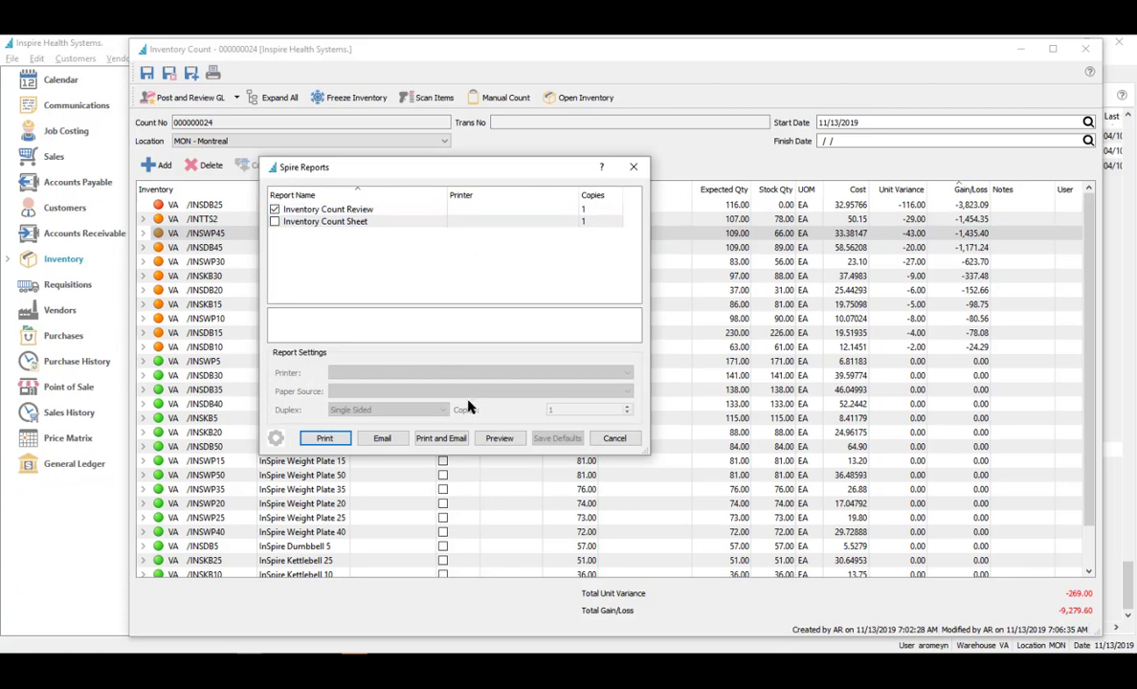
{"action": "left_click", "coordinate": [500, 437]}
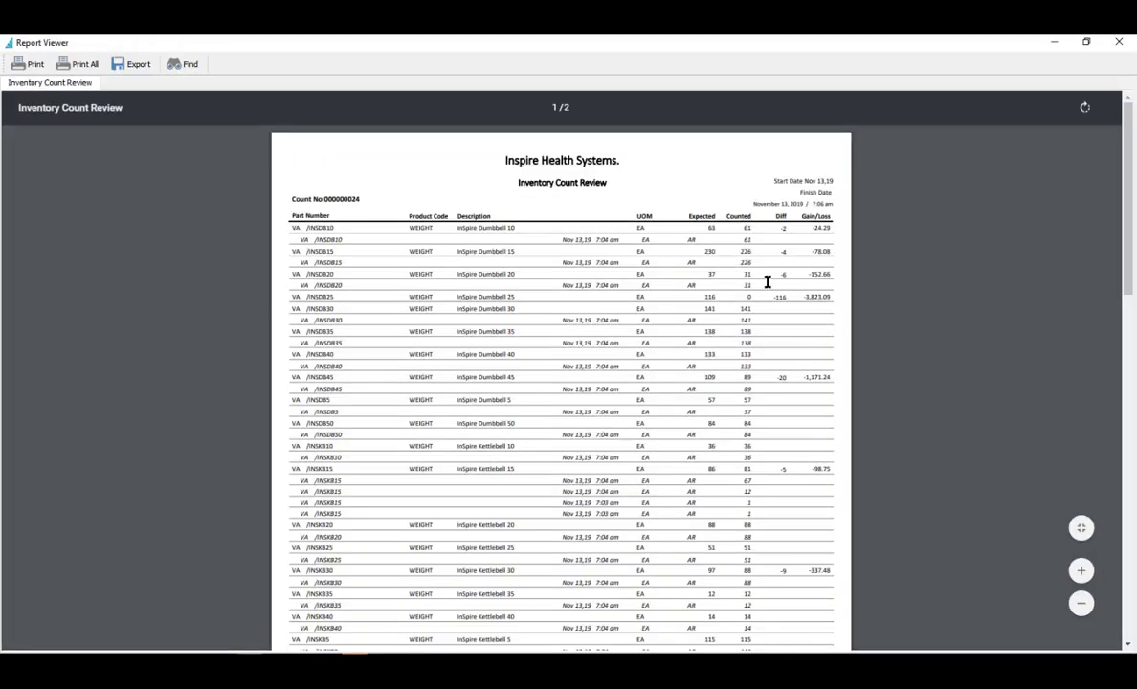
{"action": "scroll", "coordinate": [456, 353], "scroll_direction": "down", "scroll_amount": 1}
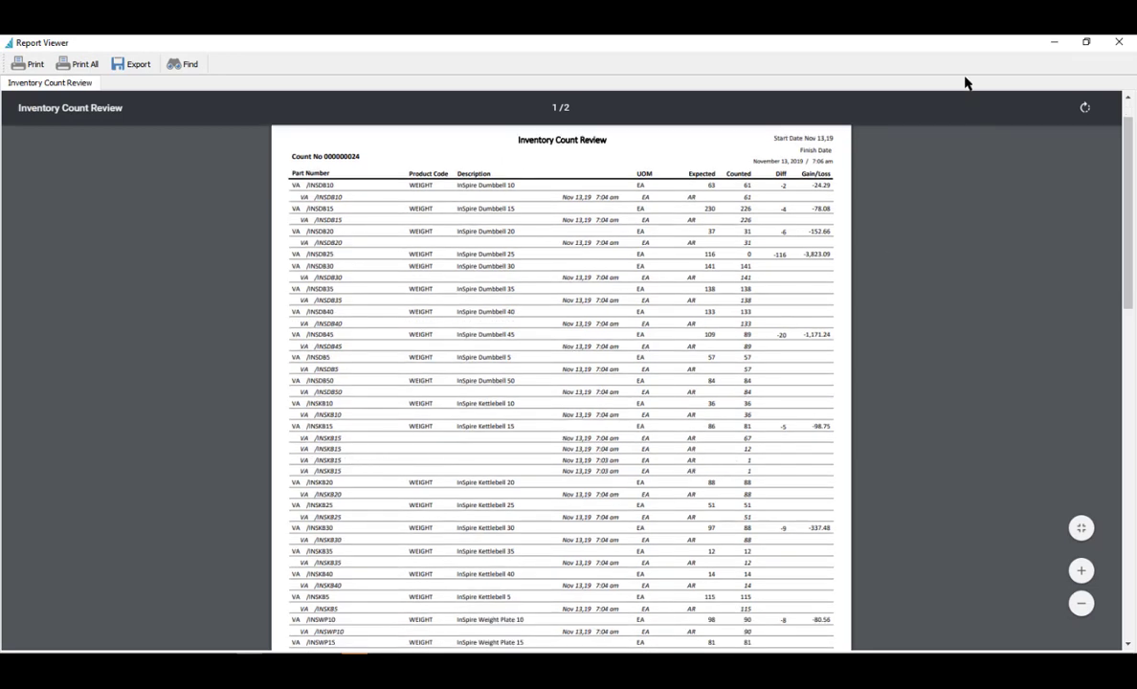
{"action": "double_click", "coordinate": [955, 49]}
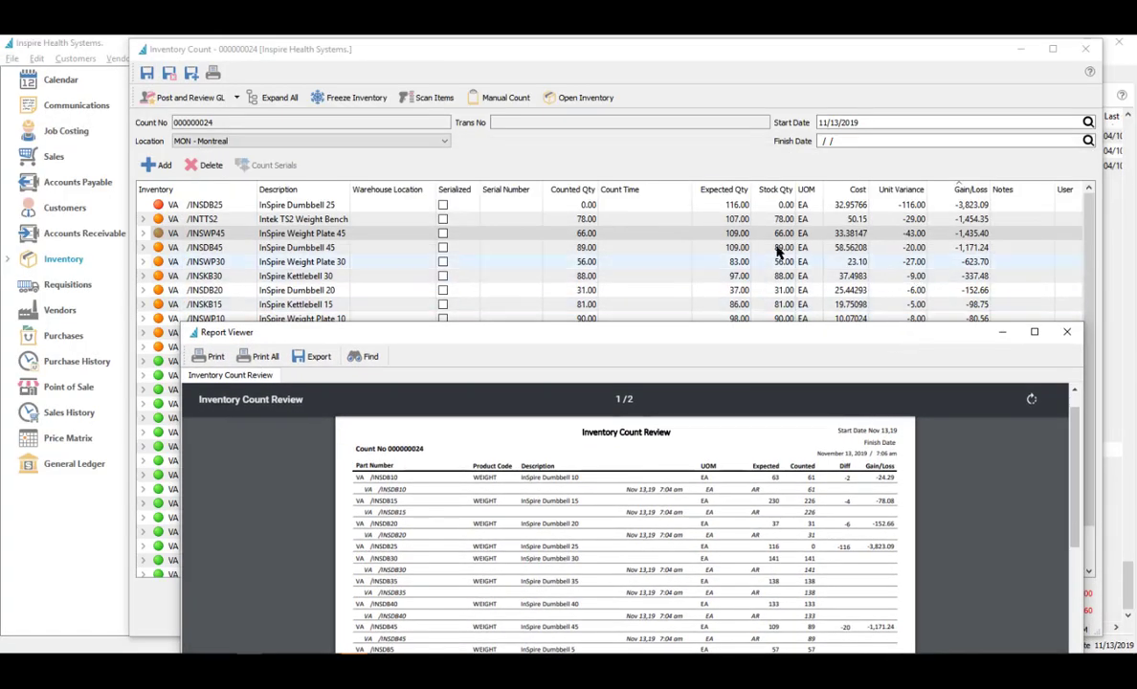
Step: Return to the inventory count and expand the InSpire Weight Plate 5 line to check its count time and user, collapsing it again
{"action": "left_click", "coordinate": [144, 361]}
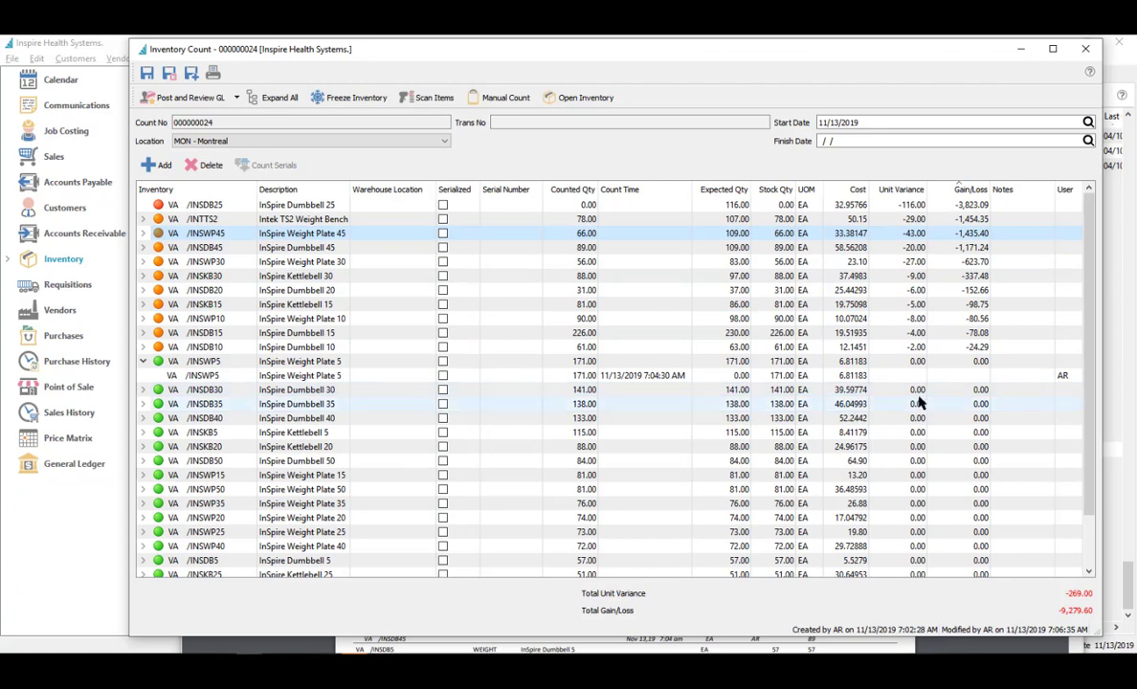
{"action": "left_click", "coordinate": [1062, 376]}
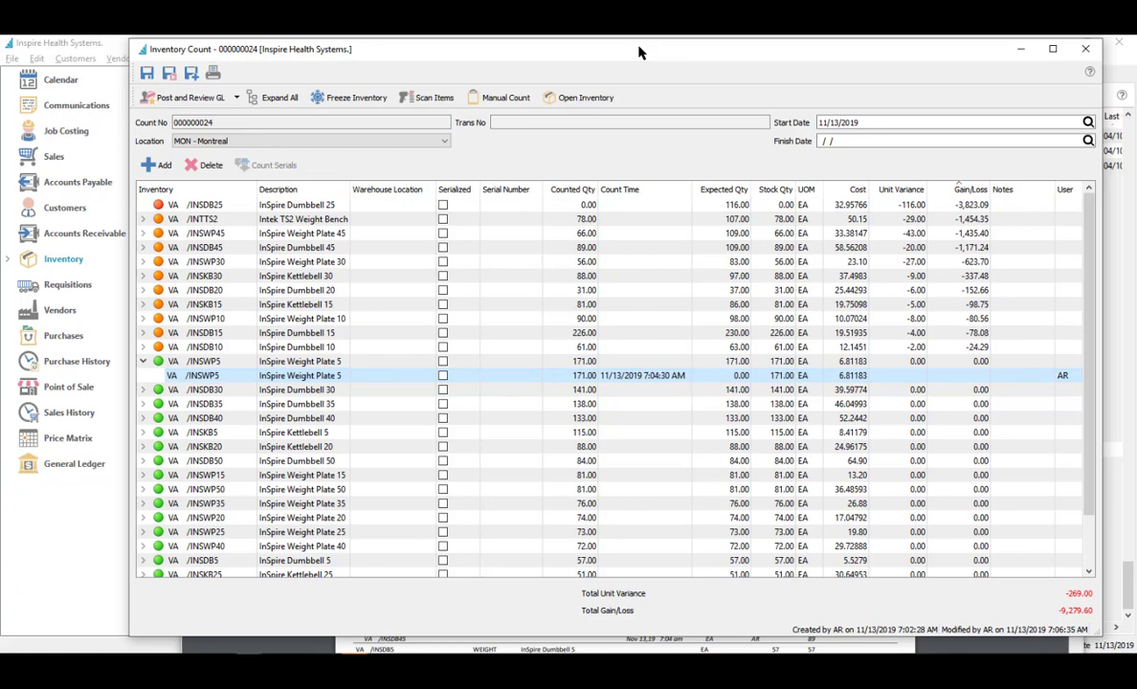
{"action": "mouse_move", "coordinate": [639, 51]}
{"action": "left_mouse_down"}
{"action": "mouse_move", "coordinate": [632, 180]}
{"action": "mouse_move", "coordinate": [621, 57]}
{"action": "left_mouse_up"}
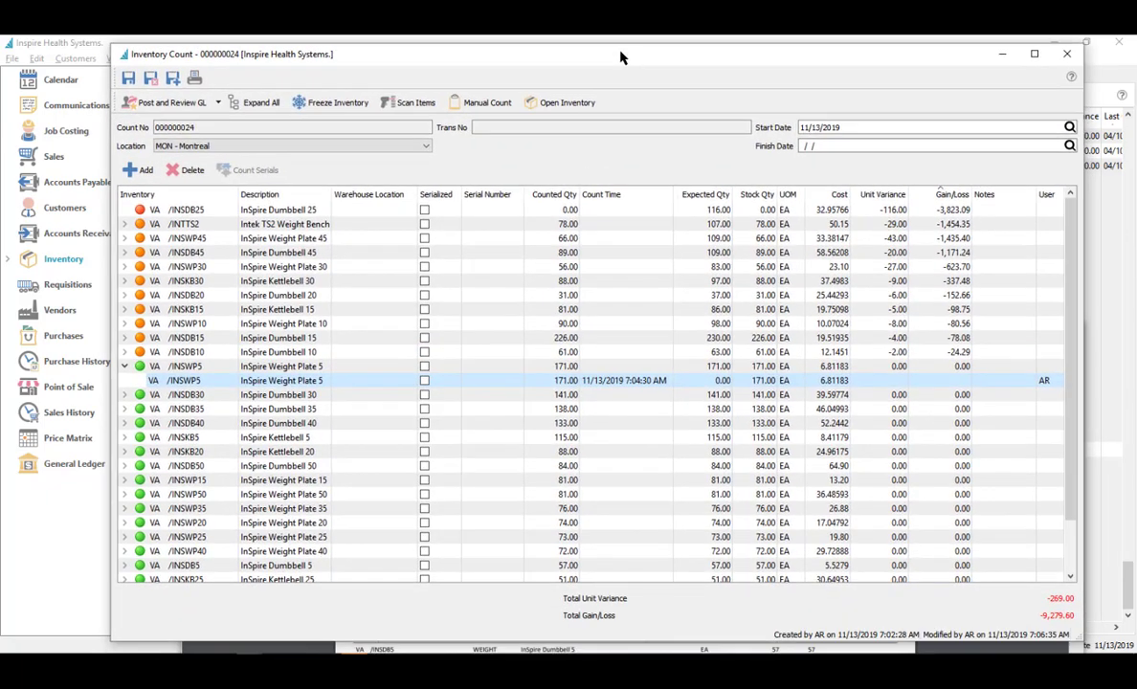
{"action": "left_click", "coordinate": [124, 366]}
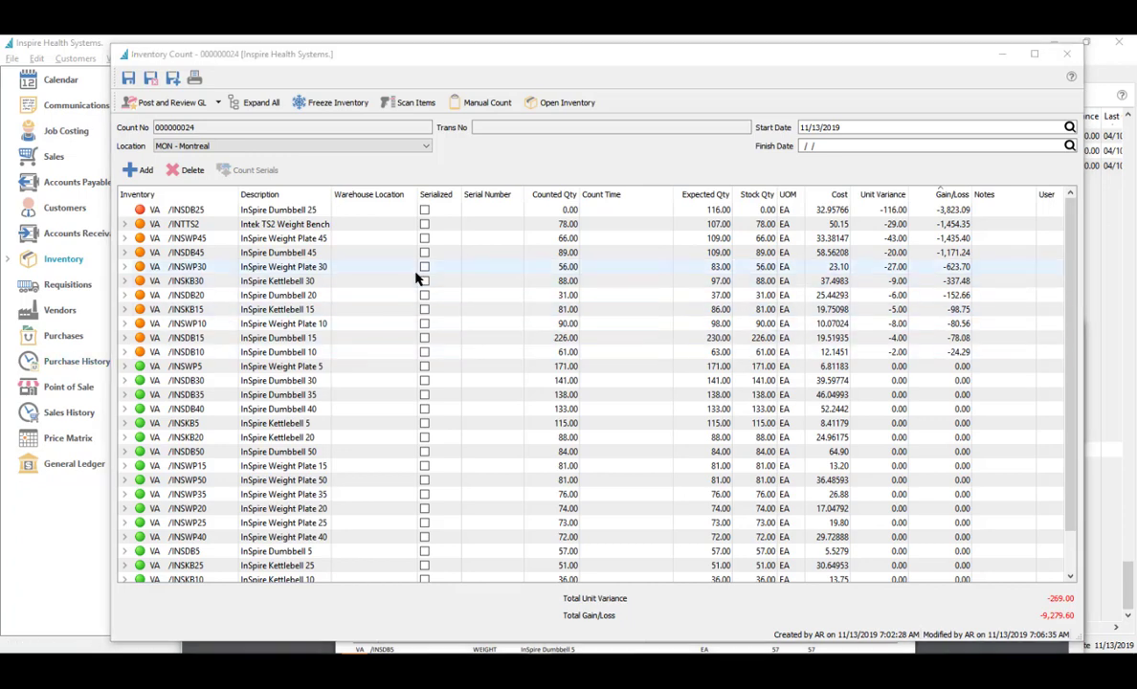
Step: Select the InSpire Weight Plate 45 line and move the inventory count out of the way of the main inventory list
{"action": "left_click", "coordinate": [768, 246]}
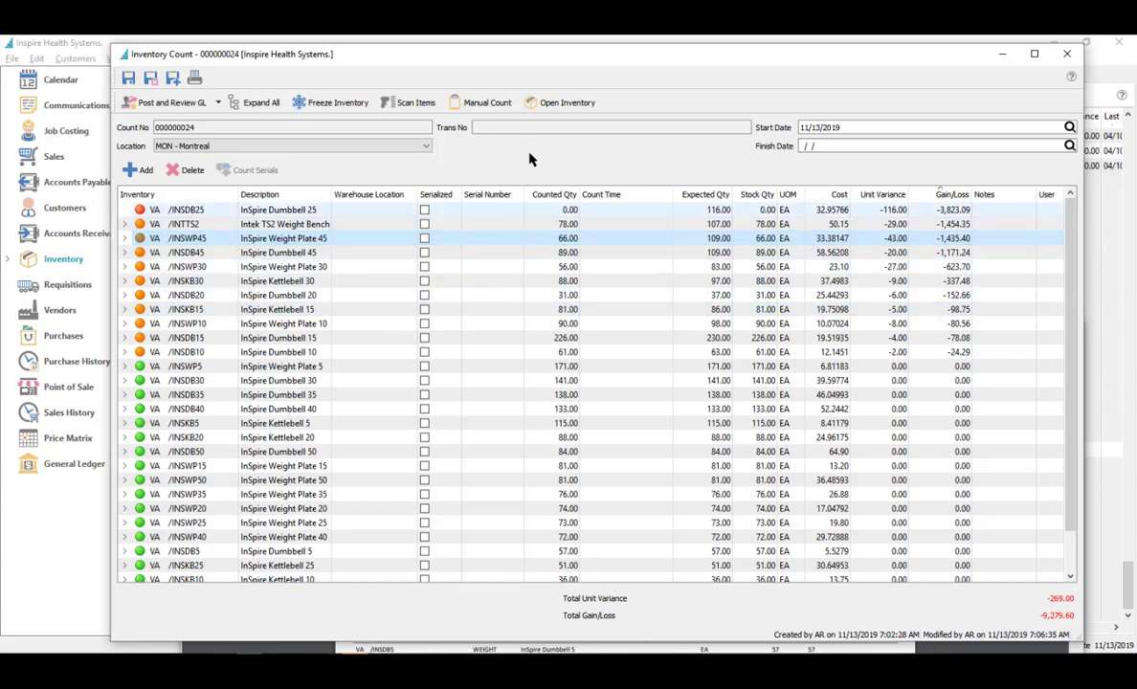
{"action": "left_click_drag", "start_coordinate": [515, 65], "coordinate": [495, 64]}
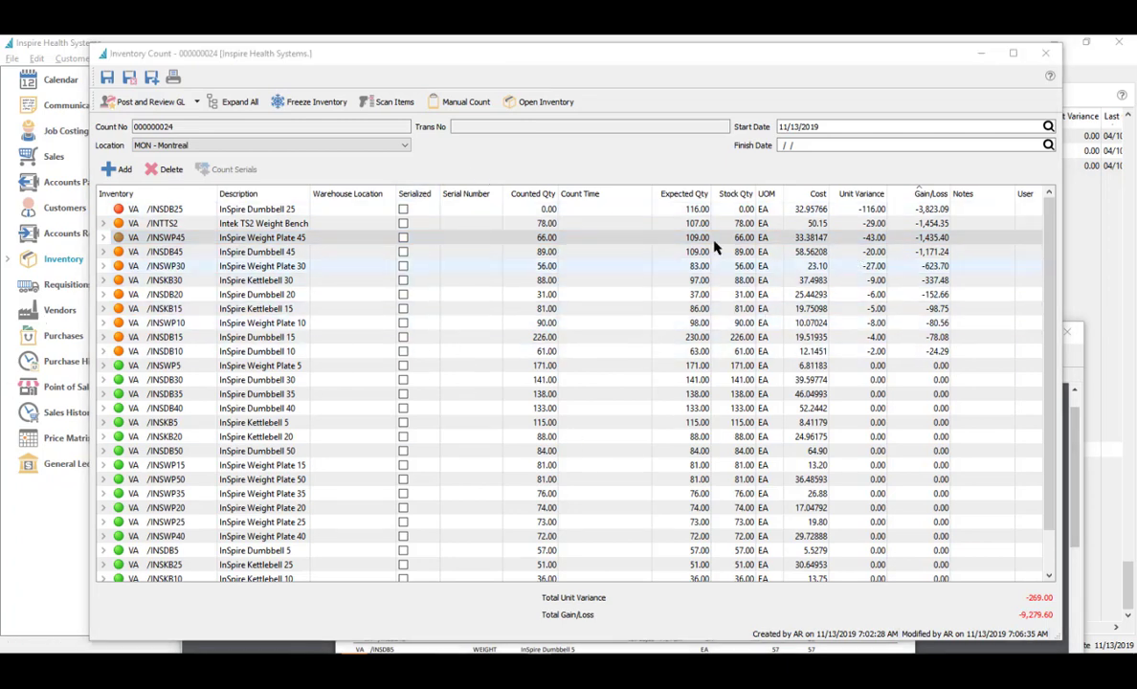
{"action": "left_click", "coordinate": [858, 61]}
{"action": "left_click_drag", "start_coordinate": [859, 61], "coordinate": [873, 57]}
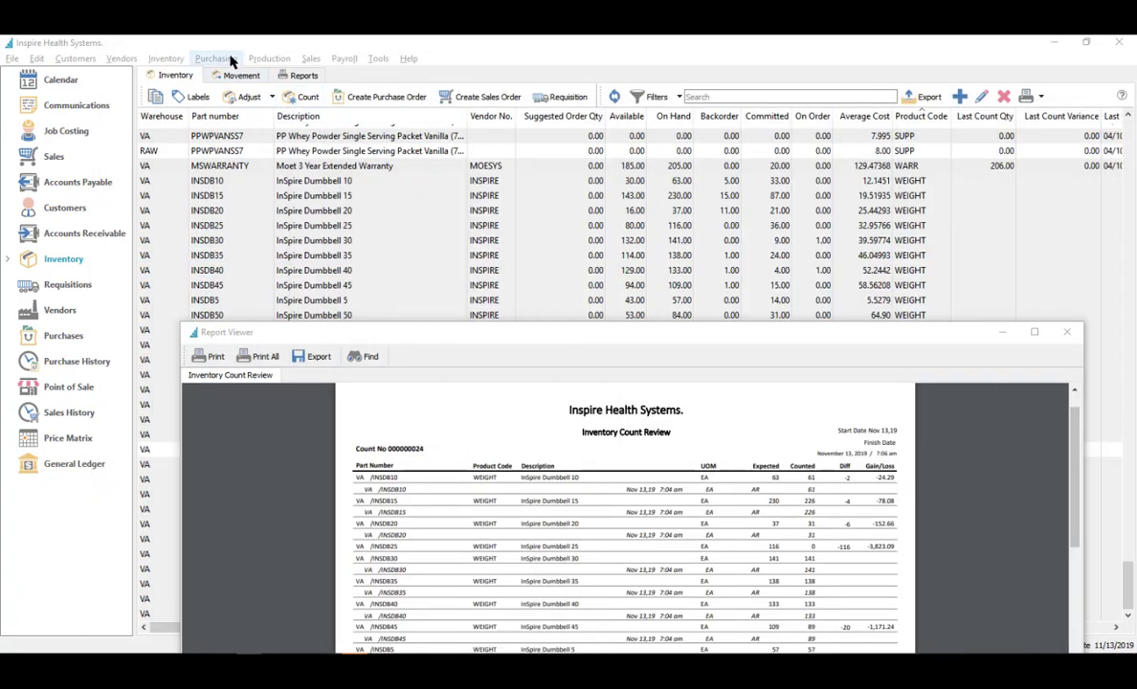
Step: Open the list of inventory counts and start a new inventory count
{"action": "left_click", "coordinate": [175, 61]}
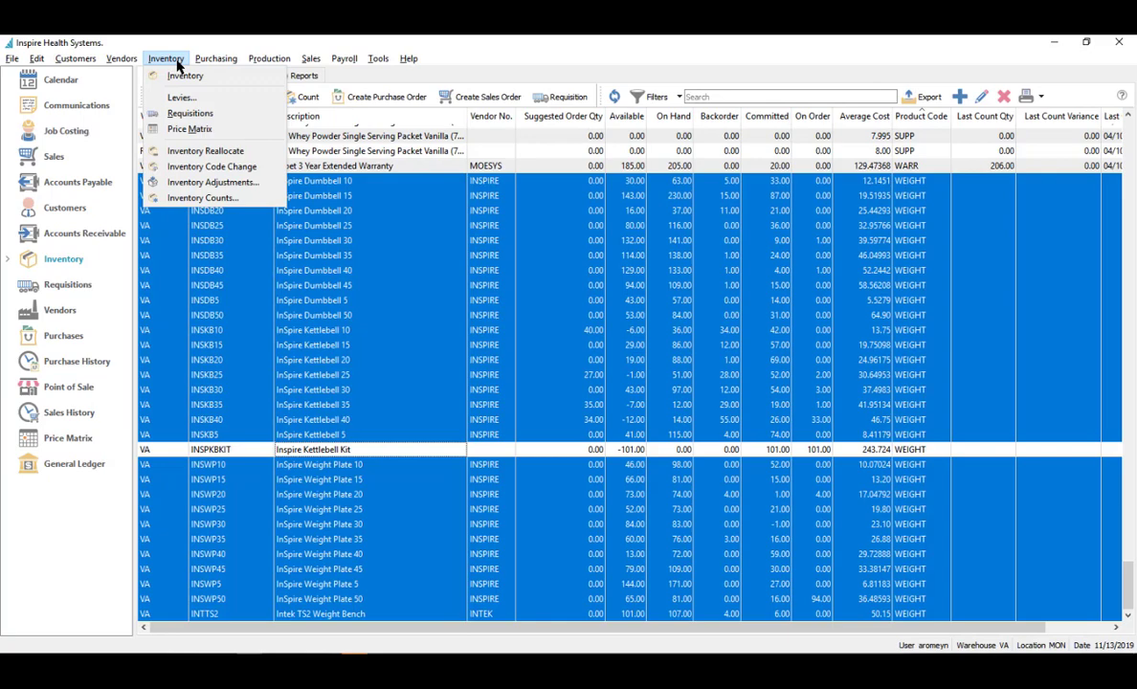
{"action": "left_click", "coordinate": [212, 199]}
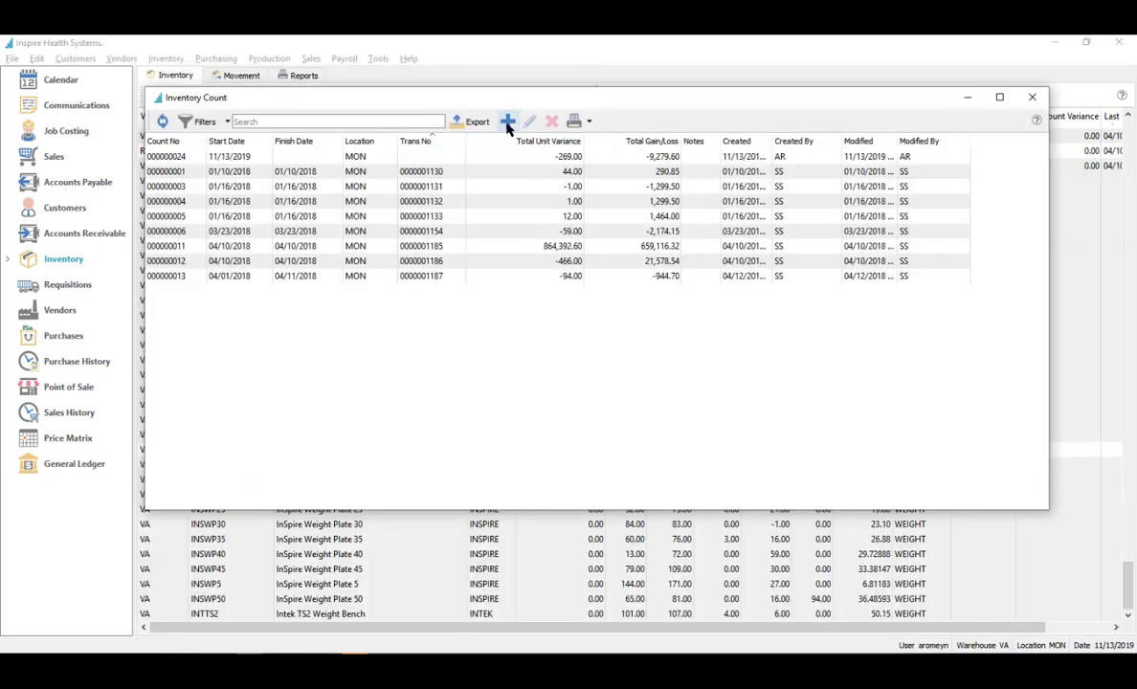
{"action": "left_click", "coordinate": [508, 119]}
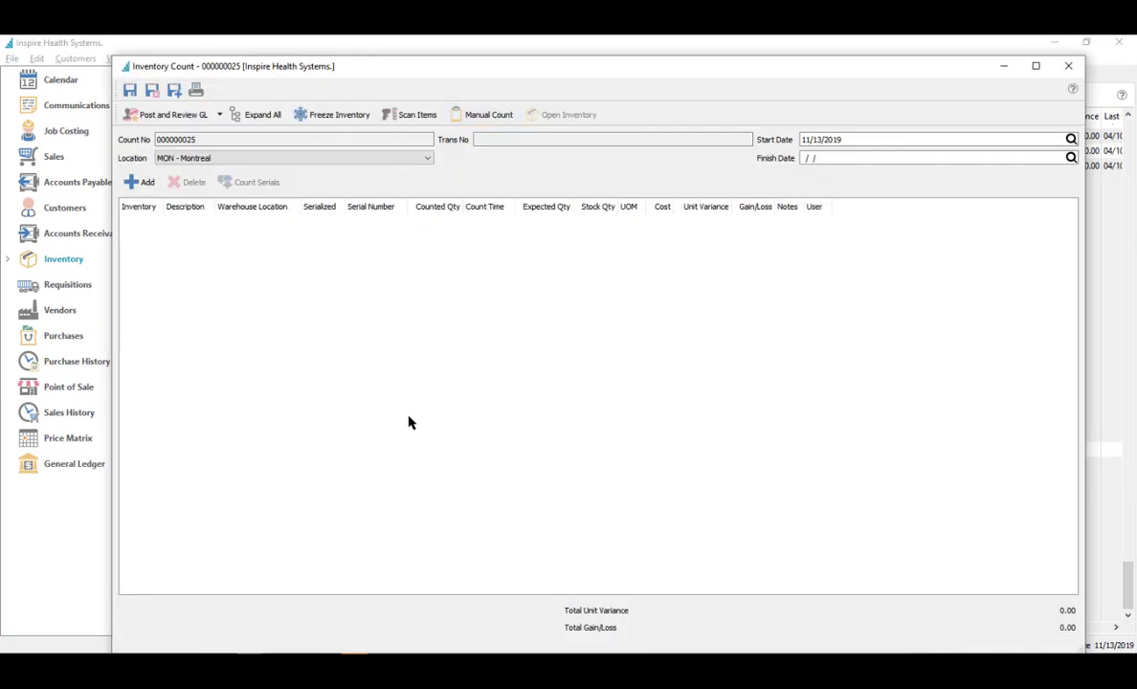
Step: Sort the items to freeze by vendor number, descending, and freeze only the five SPRFIT items into the new count
{"action": "left_click", "coordinate": [327, 115]}
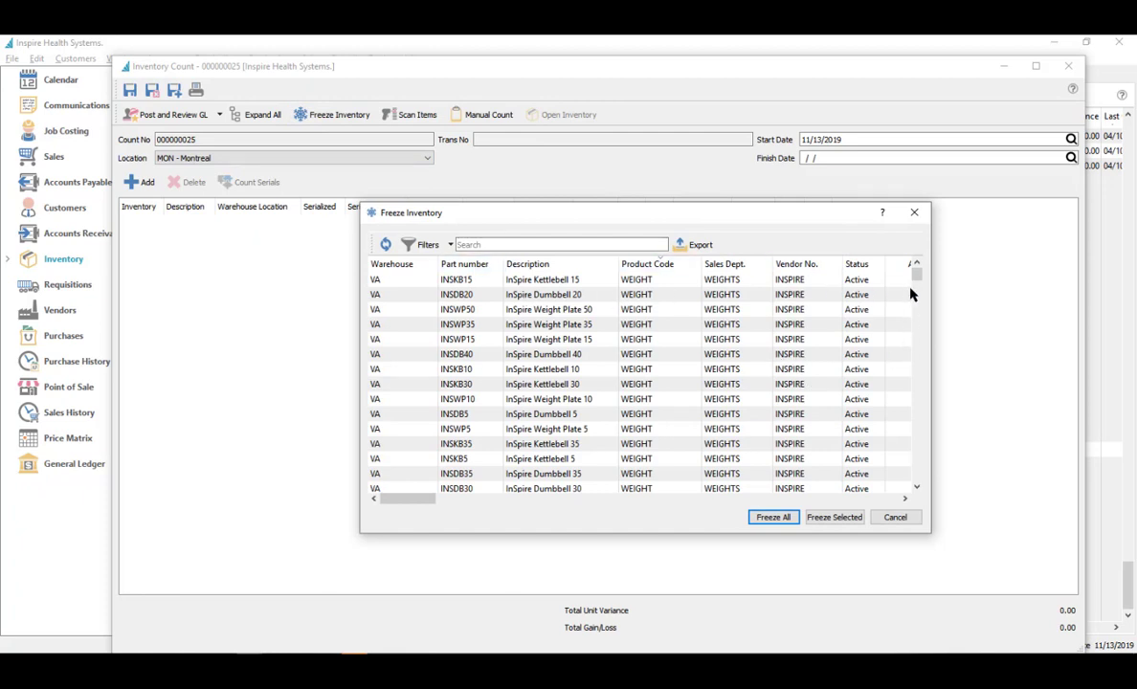
{"action": "left_click", "coordinate": [795, 266]}
{"action": "left_click", "coordinate": [795, 265]}
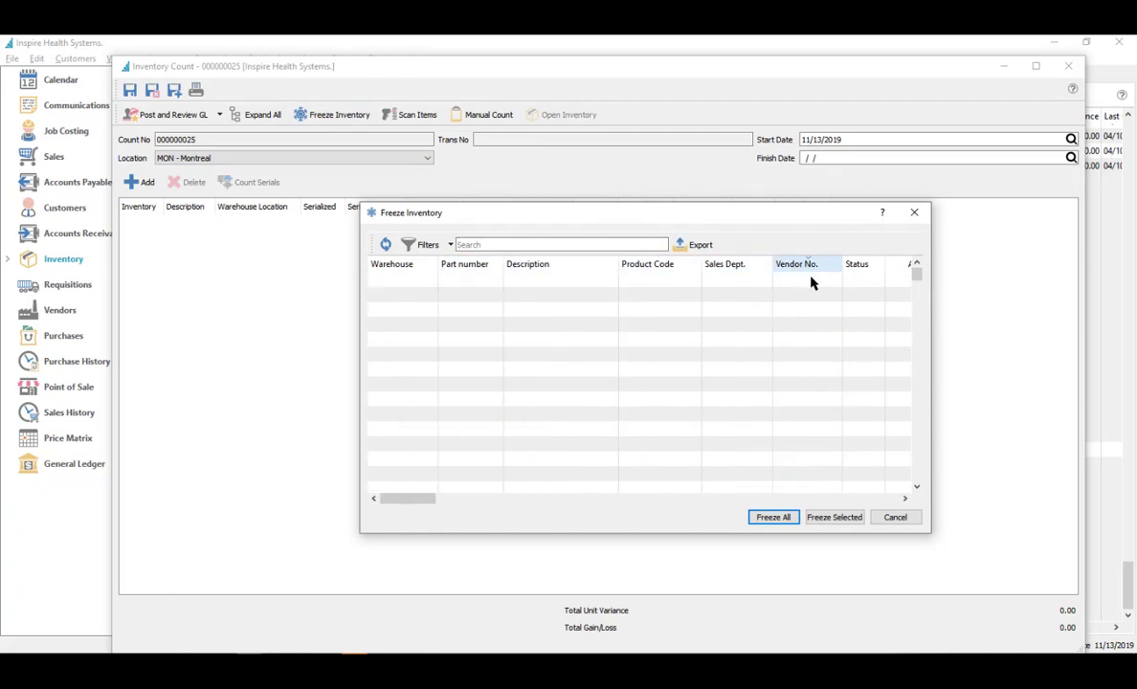
{"action": "left_click_drag", "start_coordinate": [795, 330], "coordinate": [796, 385]}
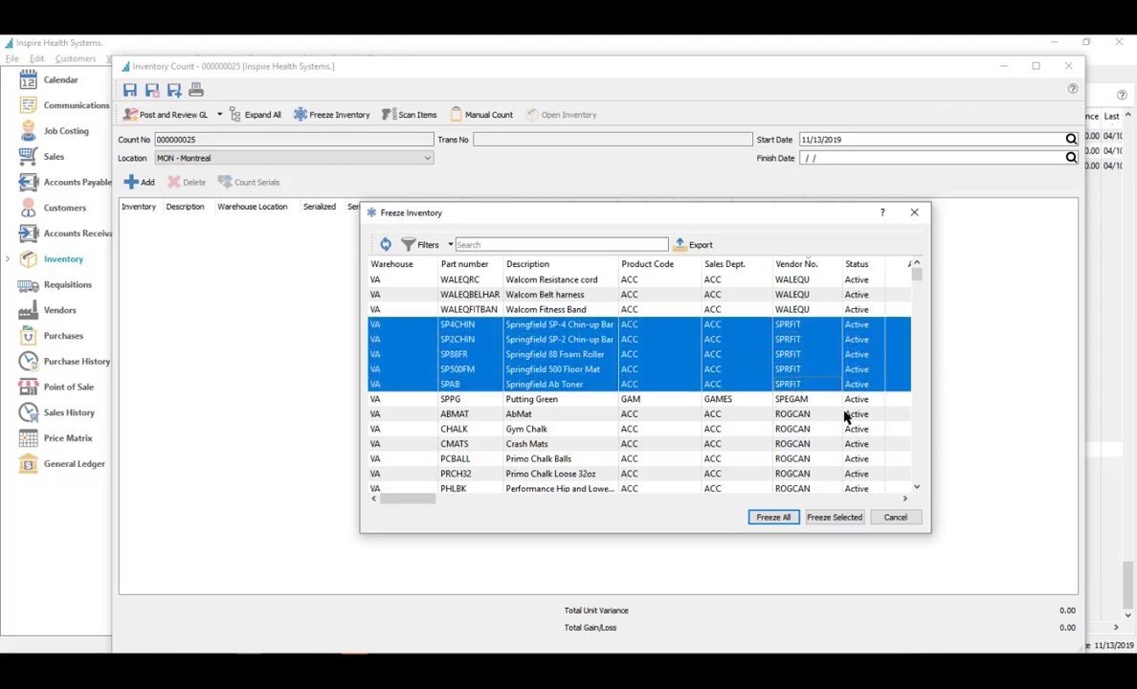
{"action": "left_click", "coordinate": [831, 518]}
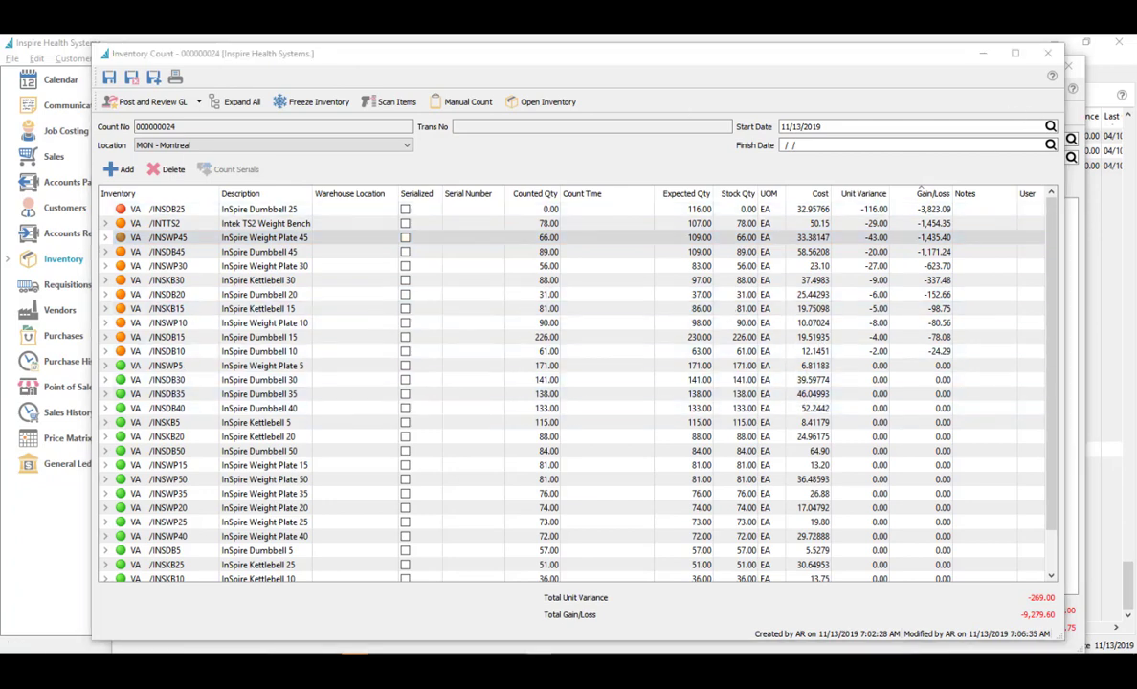
Step: Open the InSpire Dumbbell 25 inventory record from count 000000024 and examine its receipts and sales orders
{"action": "left_click", "coordinate": [766, 210]}
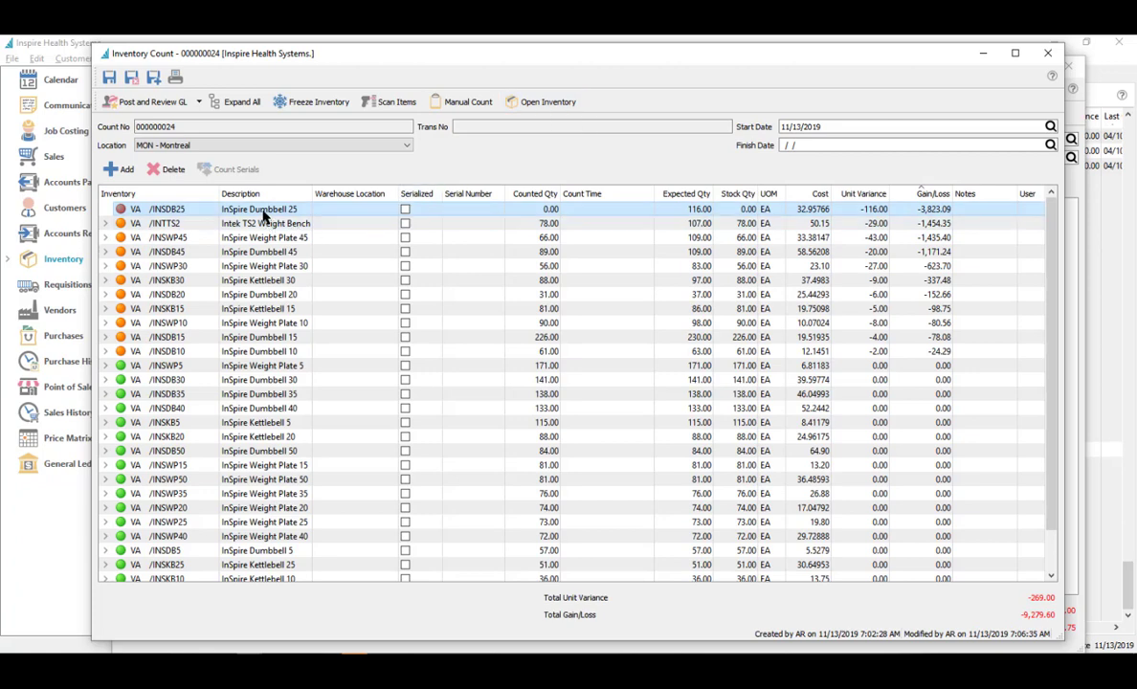
{"action": "left_click", "coordinate": [540, 107]}
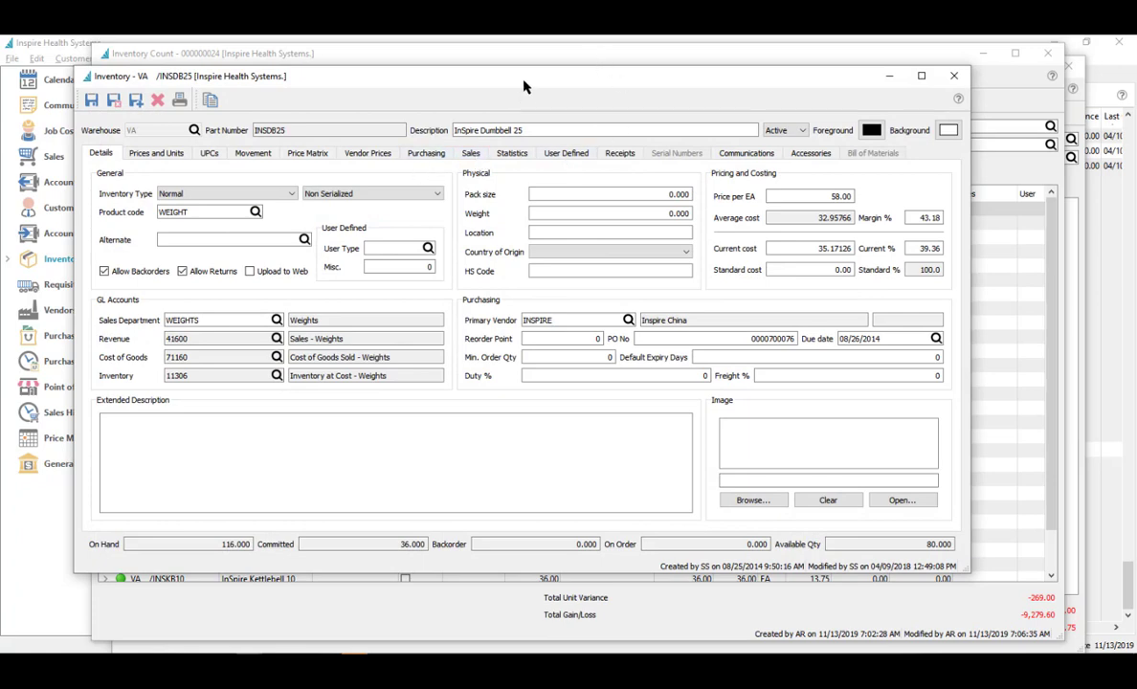
{"action": "left_click_drag", "start_coordinate": [517, 88], "coordinate": [553, 84]}
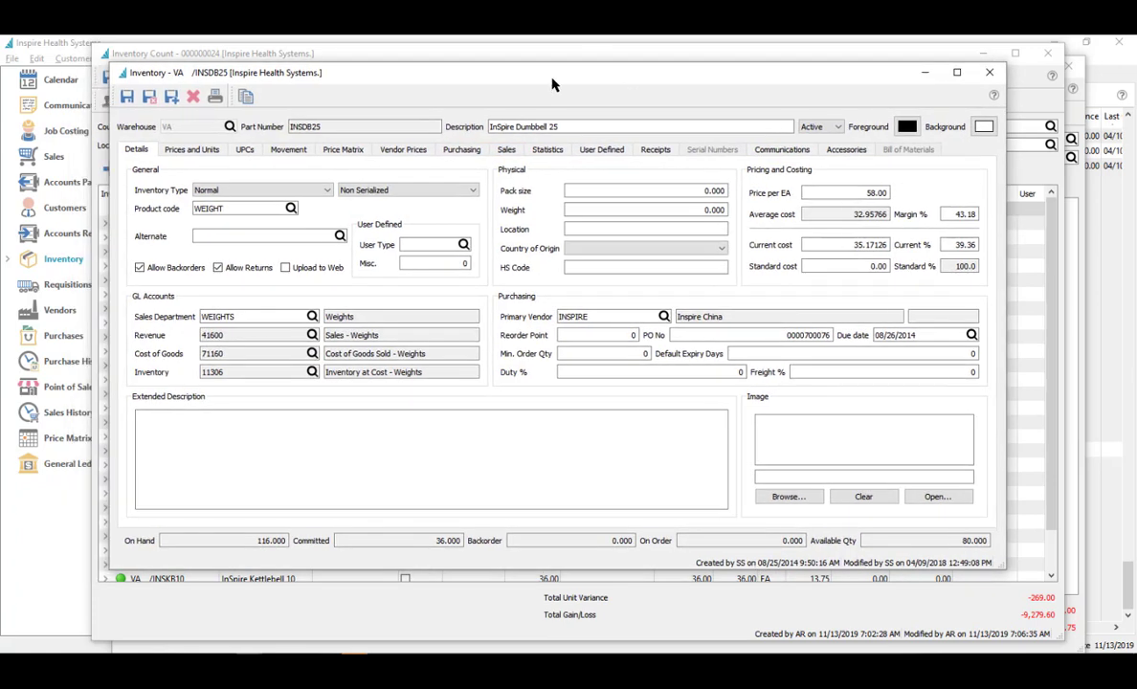
{"action": "left_click", "coordinate": [655, 151]}
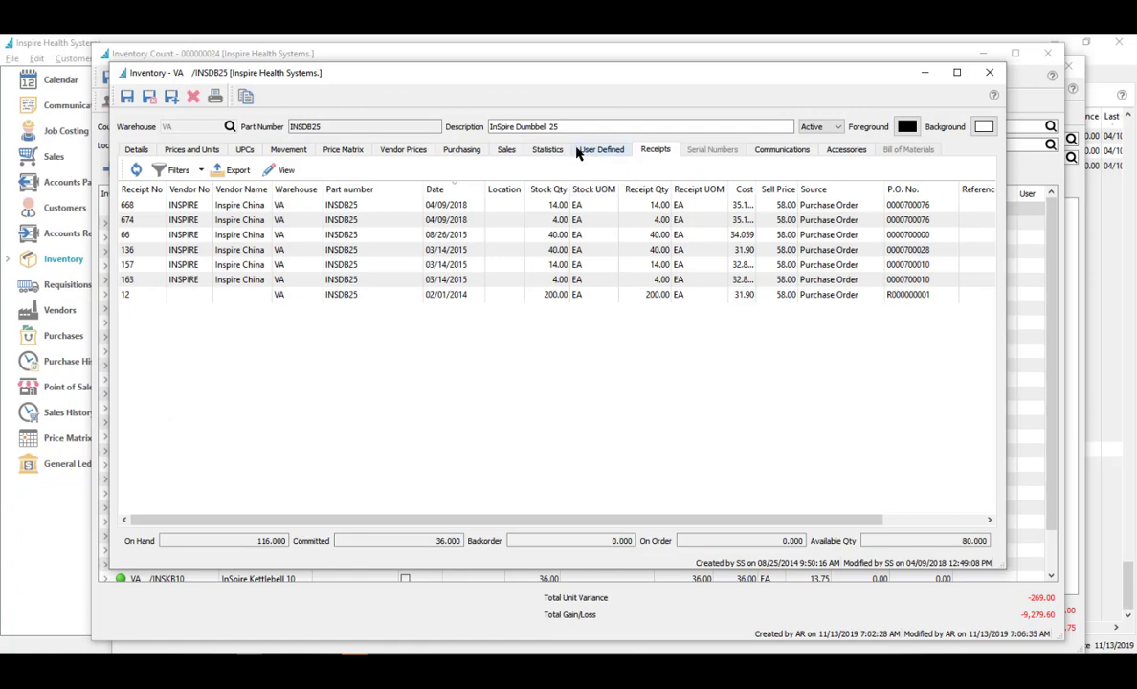
{"action": "left_click", "coordinate": [507, 151]}
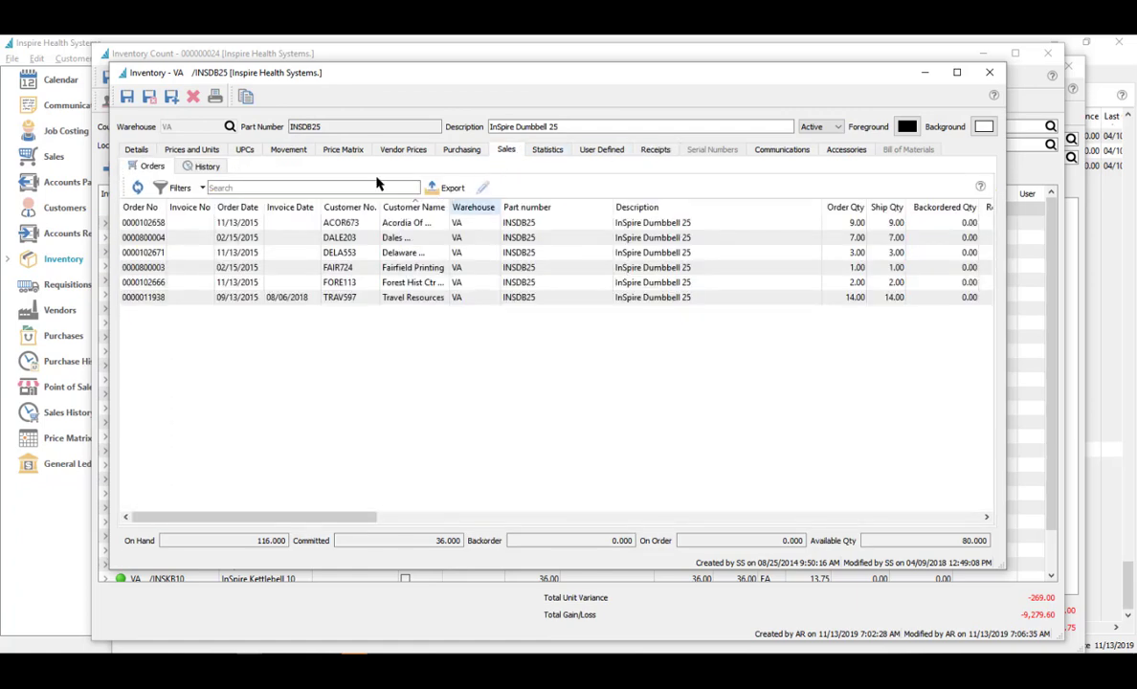
Step: Examine InSpire Dumbbell 25's movement history with the Cost and Qty columns widened, and close the record
{"action": "left_click", "coordinate": [287, 152]}
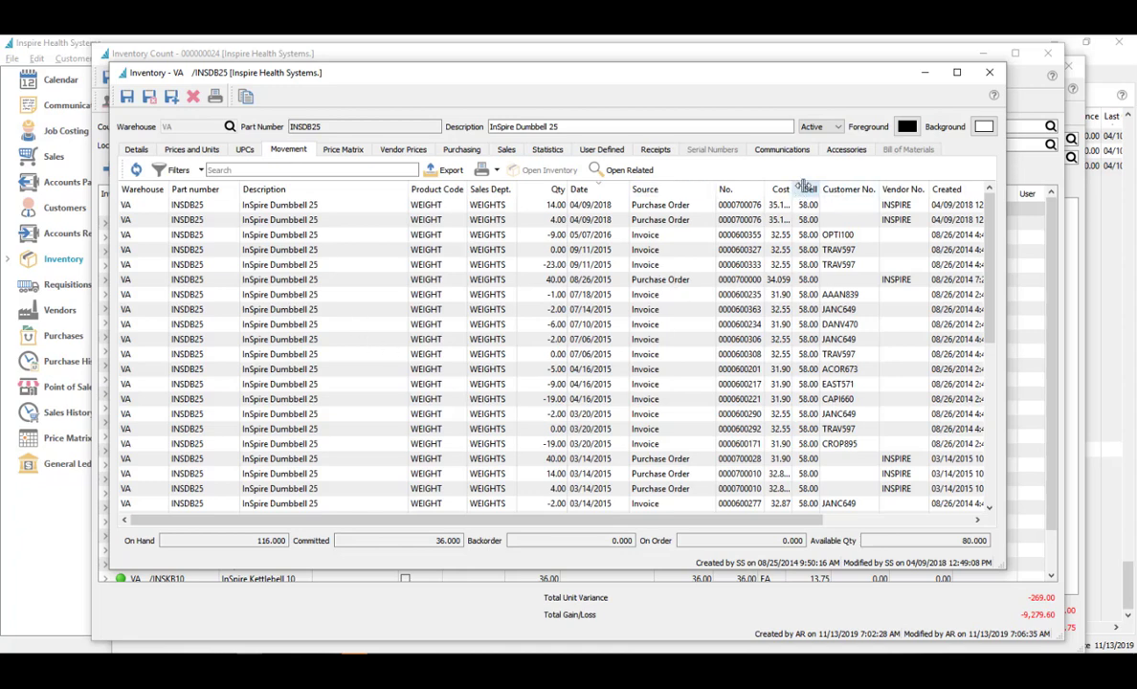
{"action": "left_click_drag", "start_coordinate": [803, 186], "coordinate": [839, 185]}
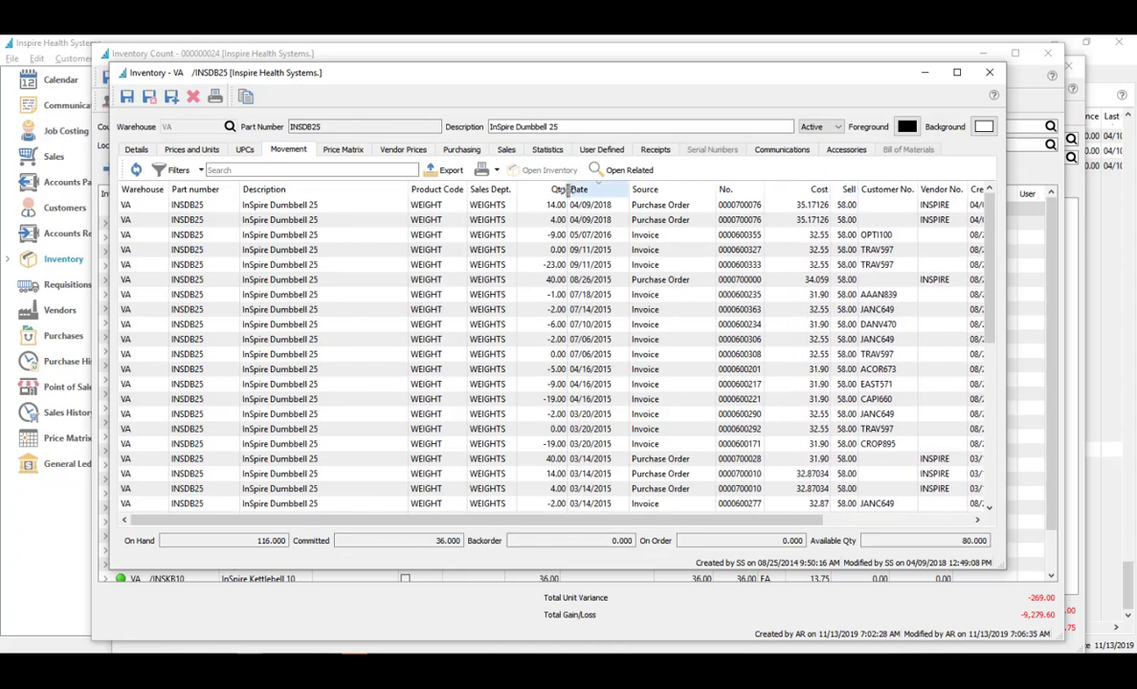
{"action": "left_click_drag", "start_coordinate": [568, 189], "coordinate": [578, 188]}
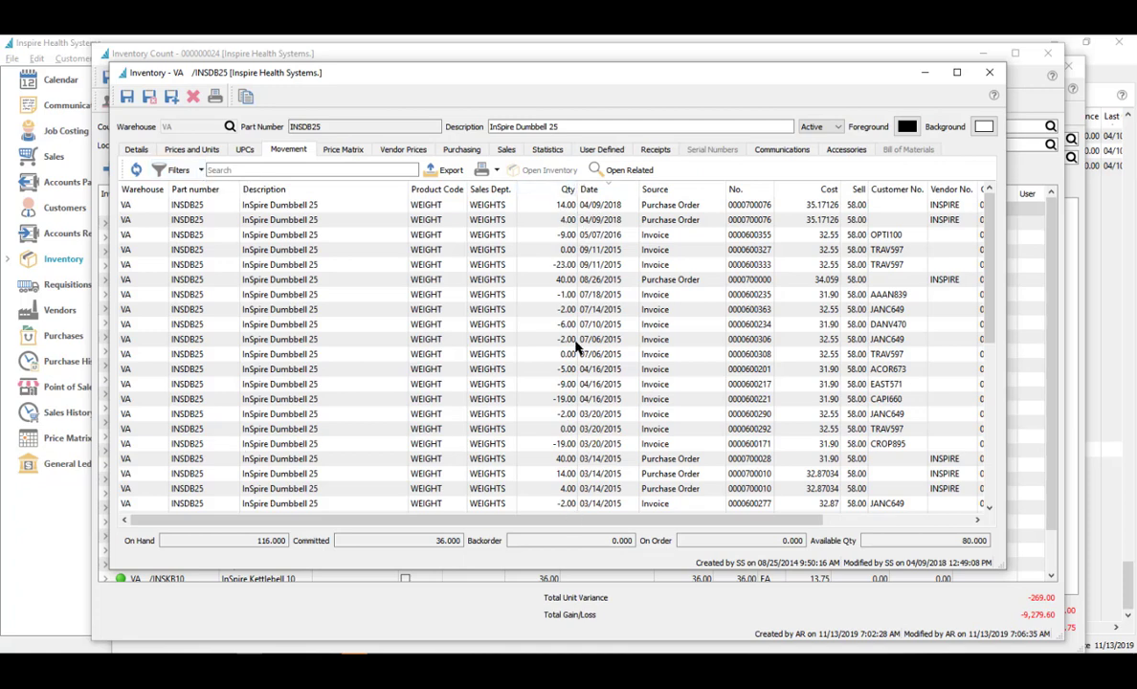
{"action": "left_click", "coordinate": [991, 74]}
Step: Open the Intek TS2 Weight Bench record from the count, examine its movement history, and close it
{"action": "left_click", "coordinate": [291, 225]}
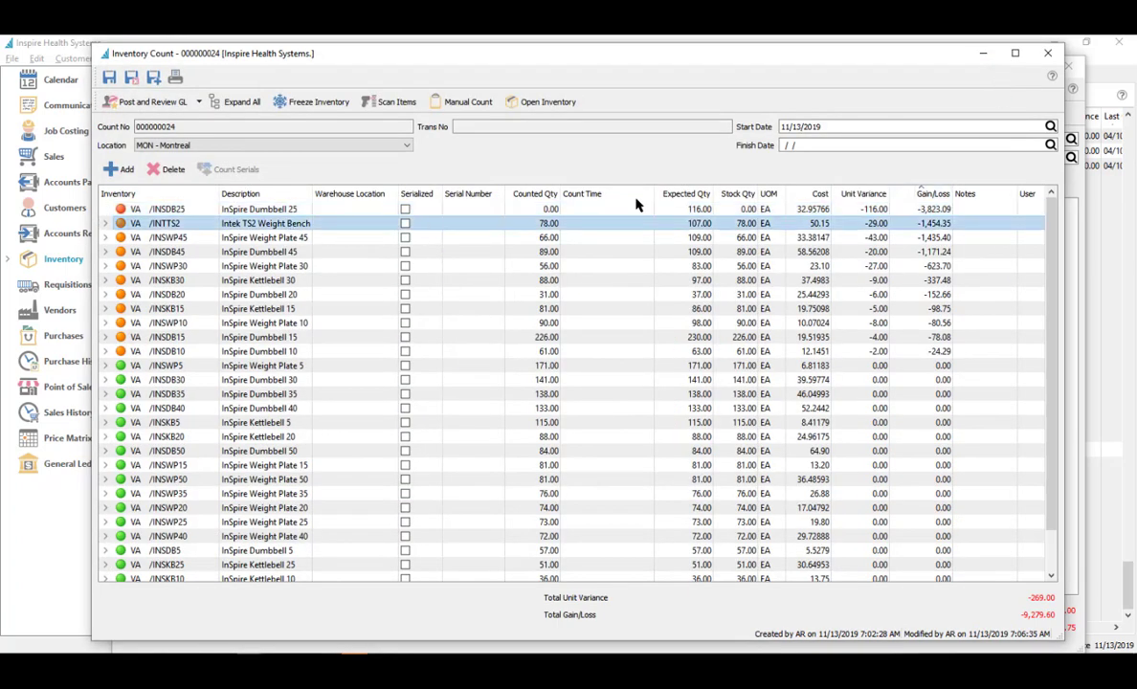
{"action": "left_click", "coordinate": [541, 102]}
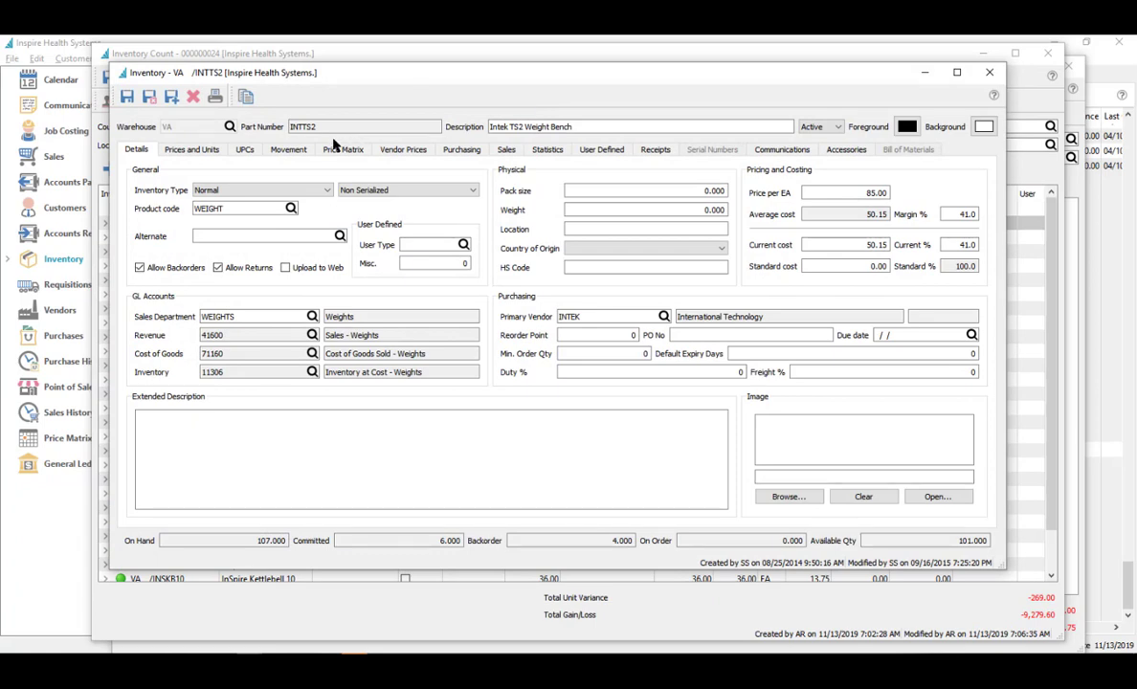
{"action": "left_click", "coordinate": [289, 150]}
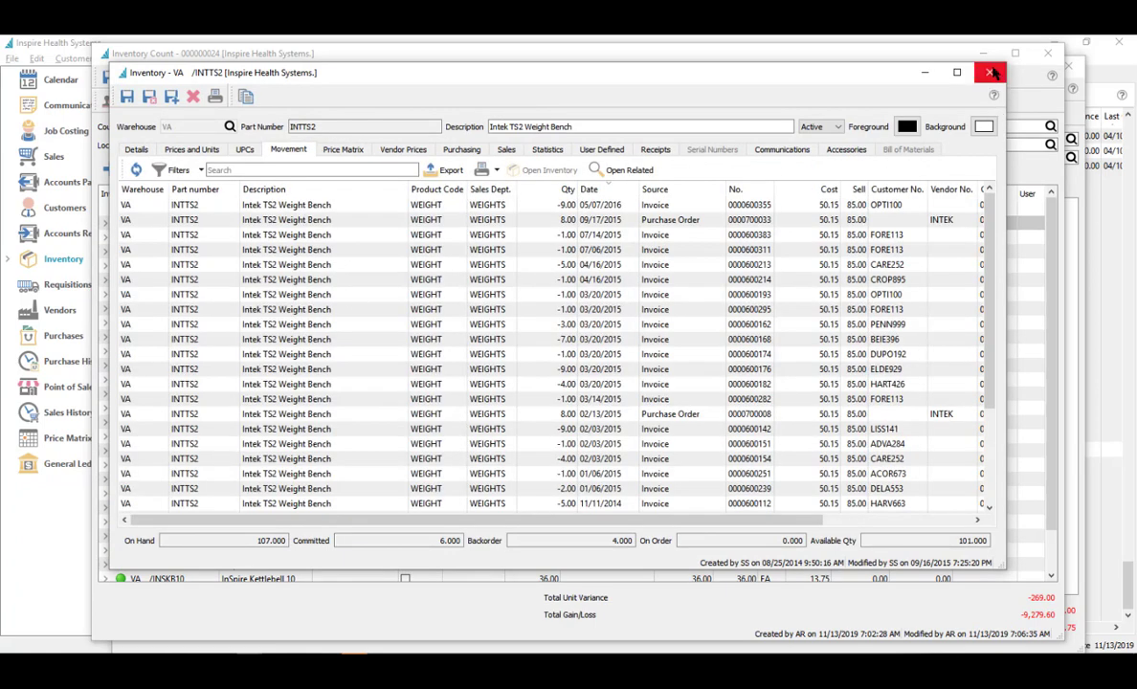
{"action": "left_click", "coordinate": [992, 74]}
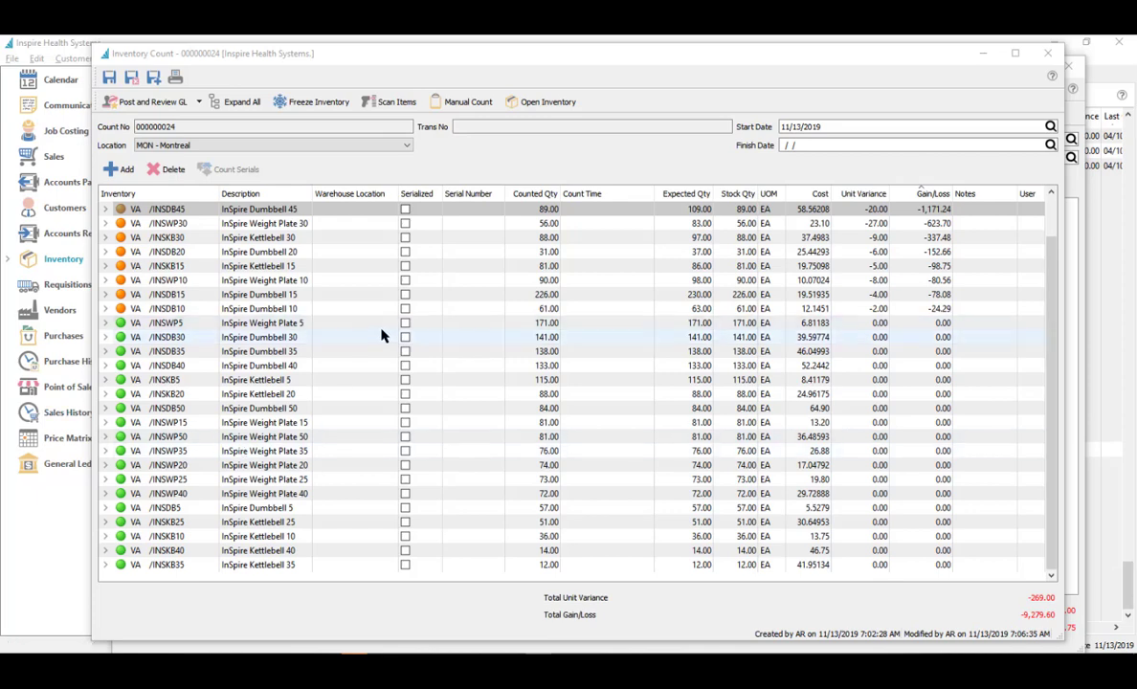
Step: Add a manual count of 2 with unit of measure PAIR for InSpire Dumbbell 45
{"action": "left_click", "coordinate": [215, 216]}
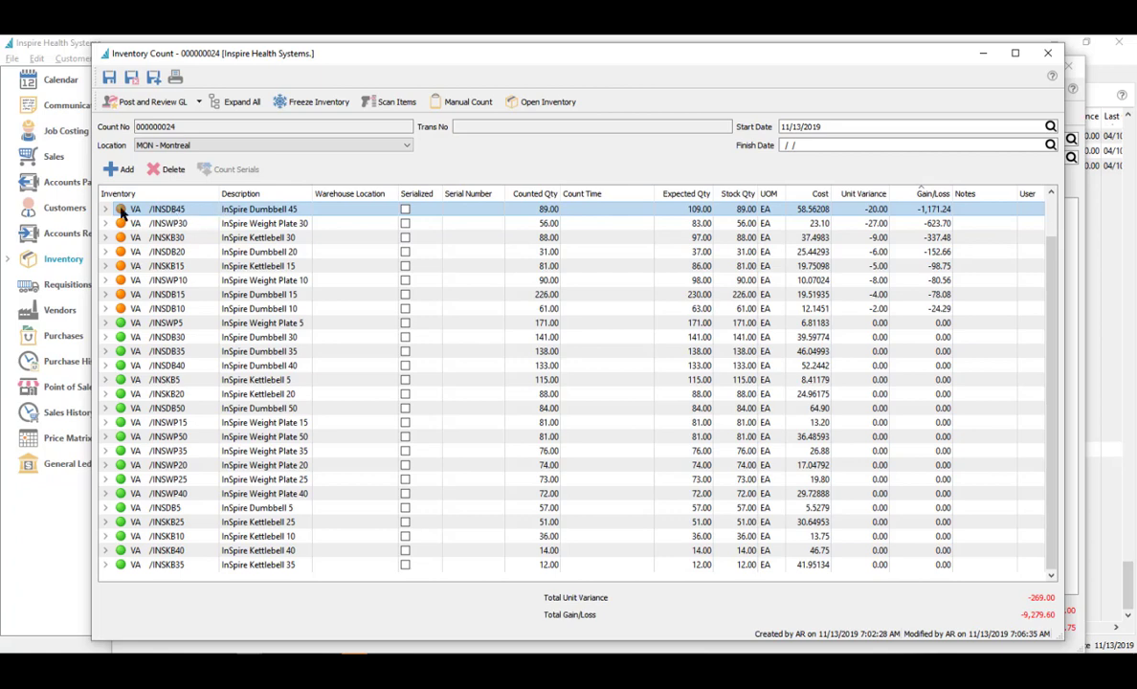
{"action": "left_click", "coordinate": [469, 102]}
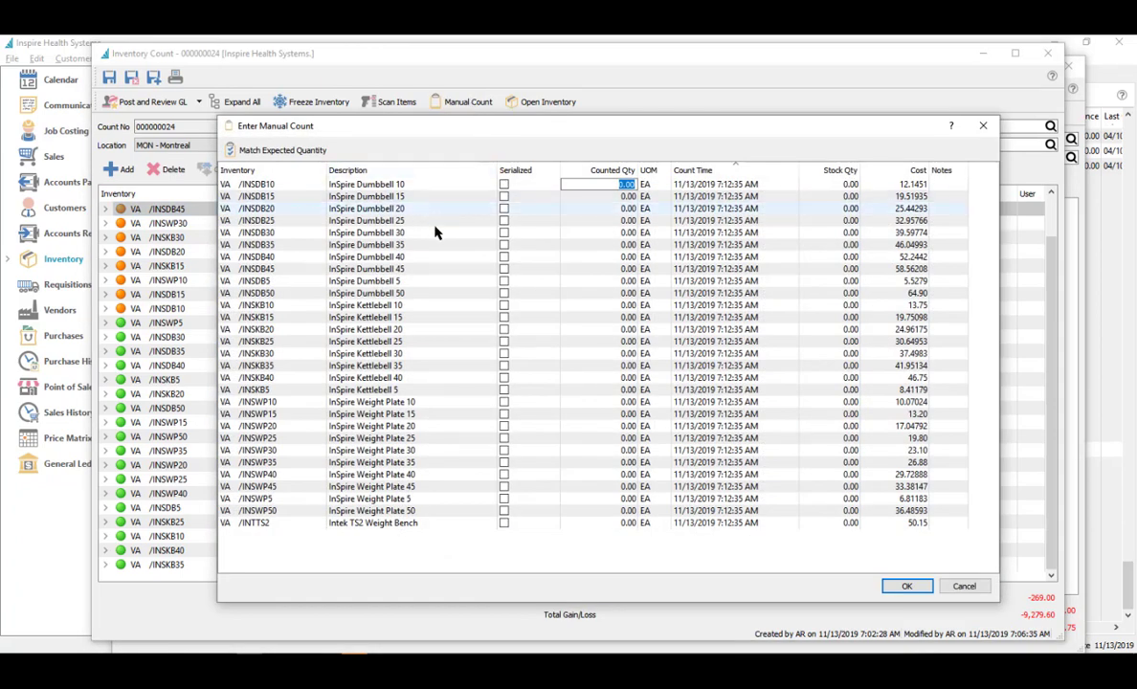
{"action": "left_click", "coordinate": [434, 273]}
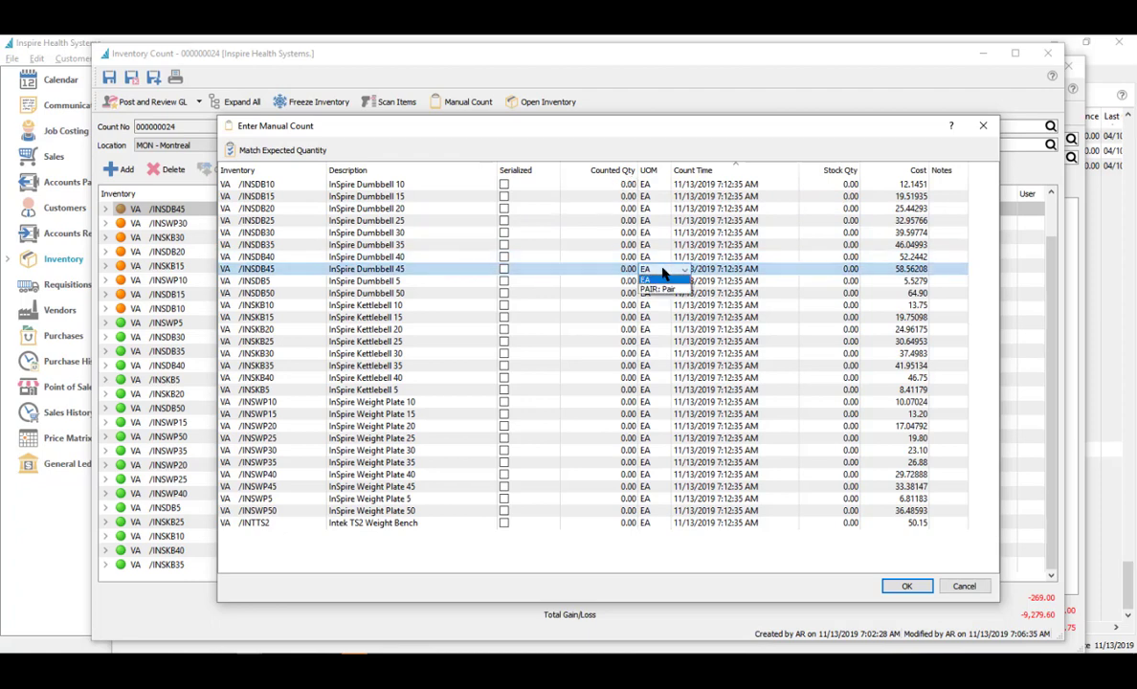
{"action": "left_click", "coordinate": [663, 273]}
{"action": "left_click", "coordinate": [659, 290]}
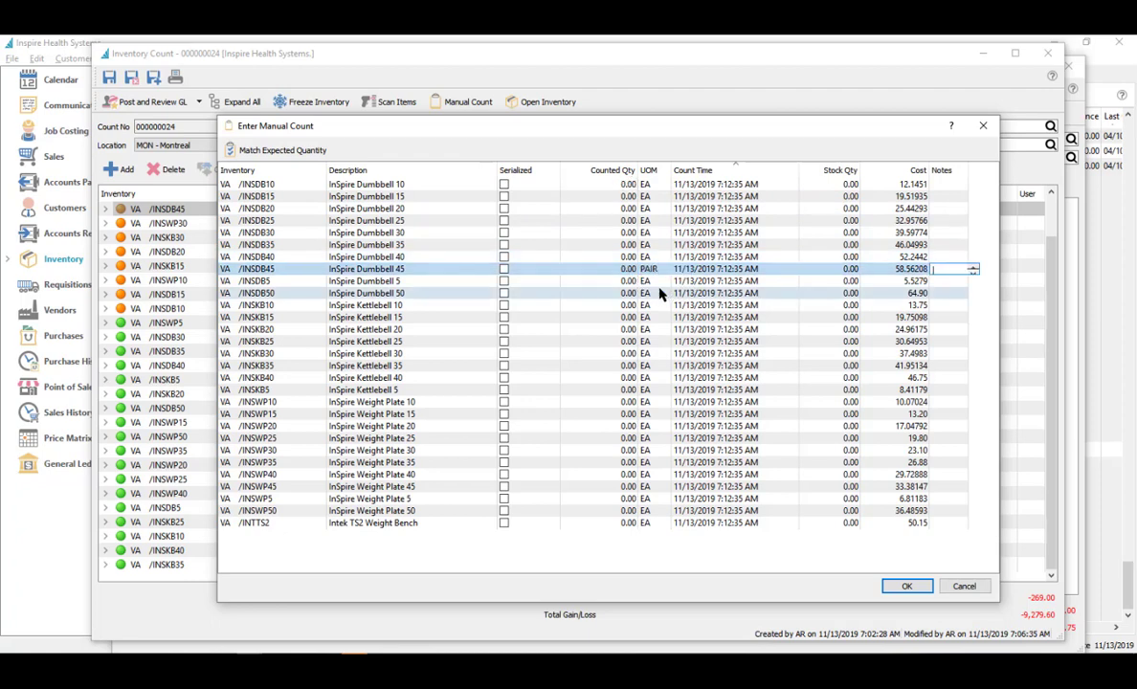
{"action": "left_click", "coordinate": [607, 274]}
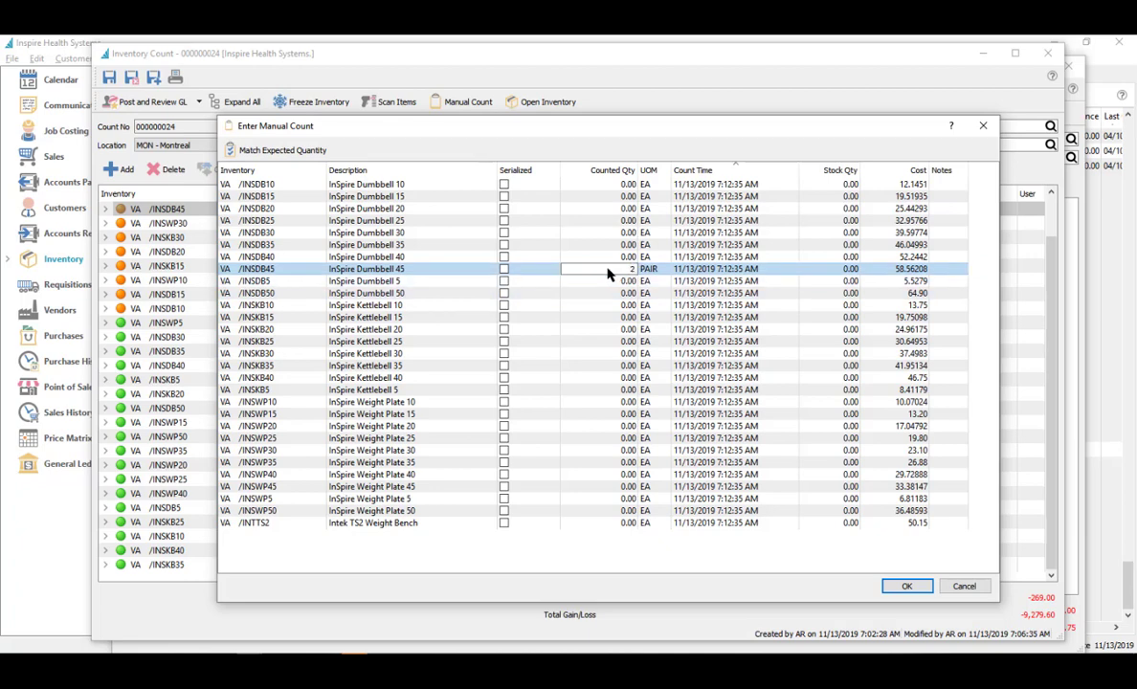
{"action": "key", "text": "Tab"}
{"action": "left_click", "coordinate": [842, 269]}
{"action": "left_click", "coordinate": [901, 587]}
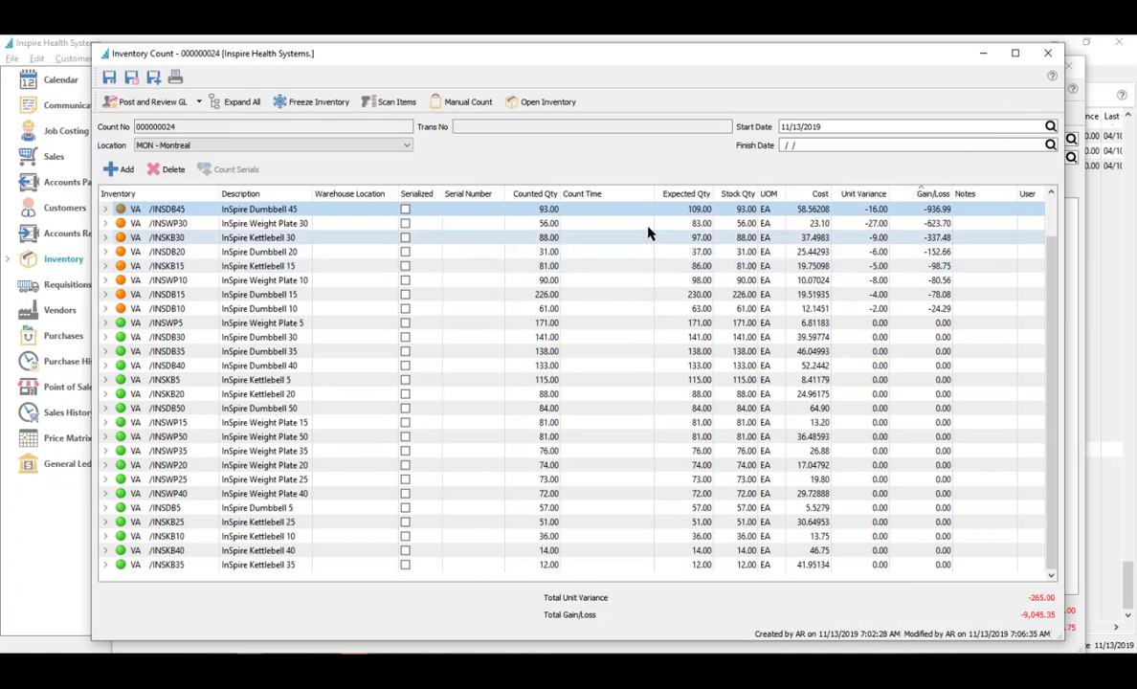
Step: Expand the InSpire Dumbbell 45 line and check the counted and stock quantities of its PAIR entry
{"action": "left_click", "coordinate": [106, 209]}
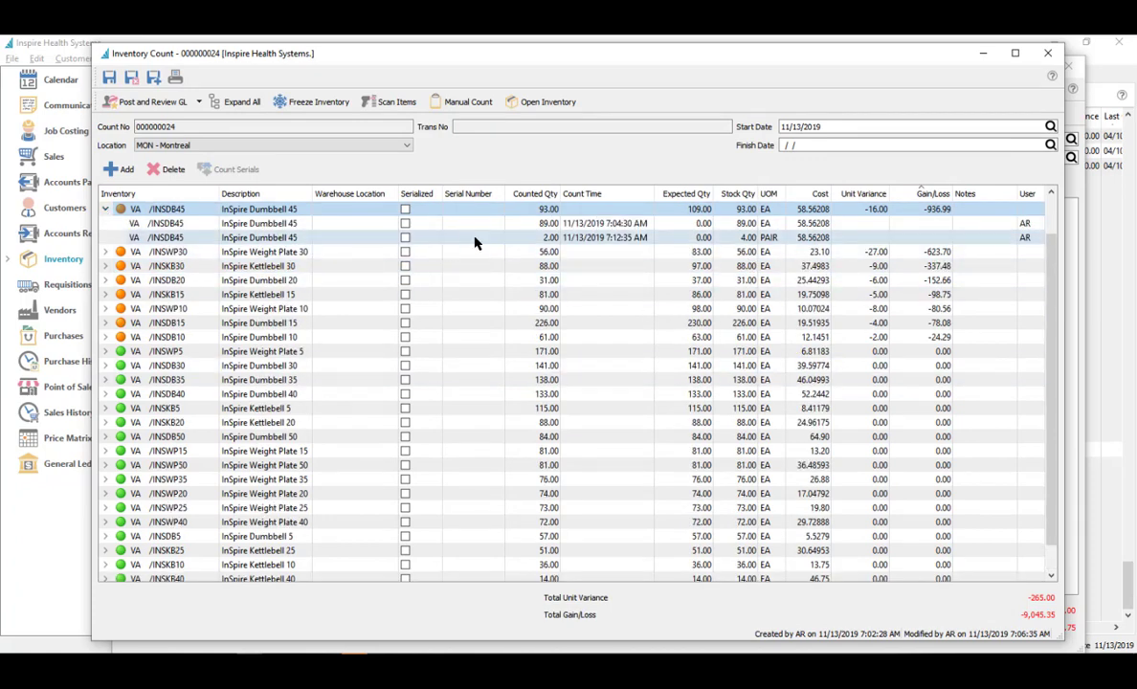
{"action": "left_click", "coordinate": [382, 241]}
{"action": "left_click", "coordinate": [548, 239]}
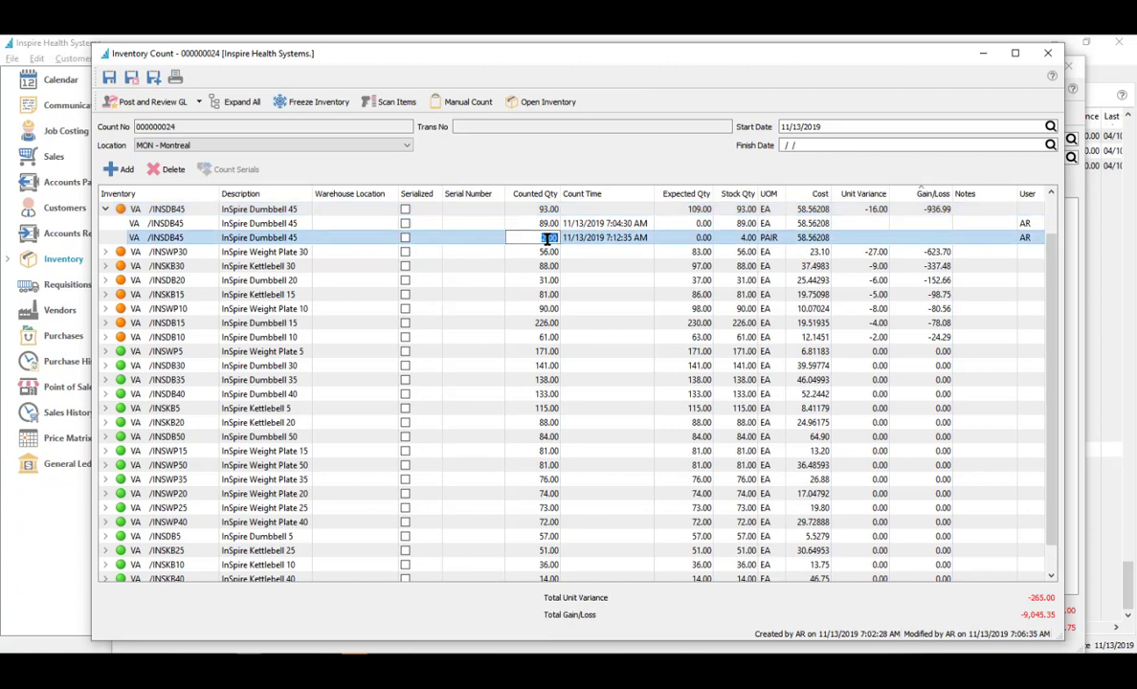
{"action": "left_click", "coordinate": [752, 239]}
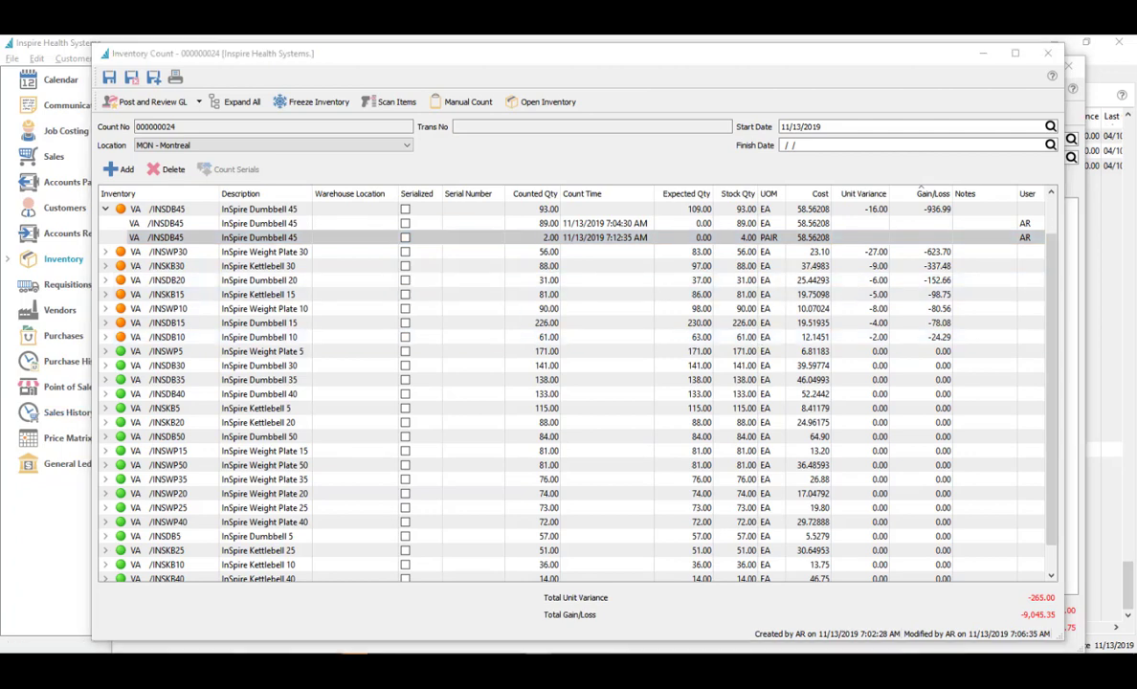
Step: Make the inventory count window taller so that more count lines fit
{"action": "scroll", "coordinate": [413, 451], "scroll_direction": "down", "scroll_amount": 1}
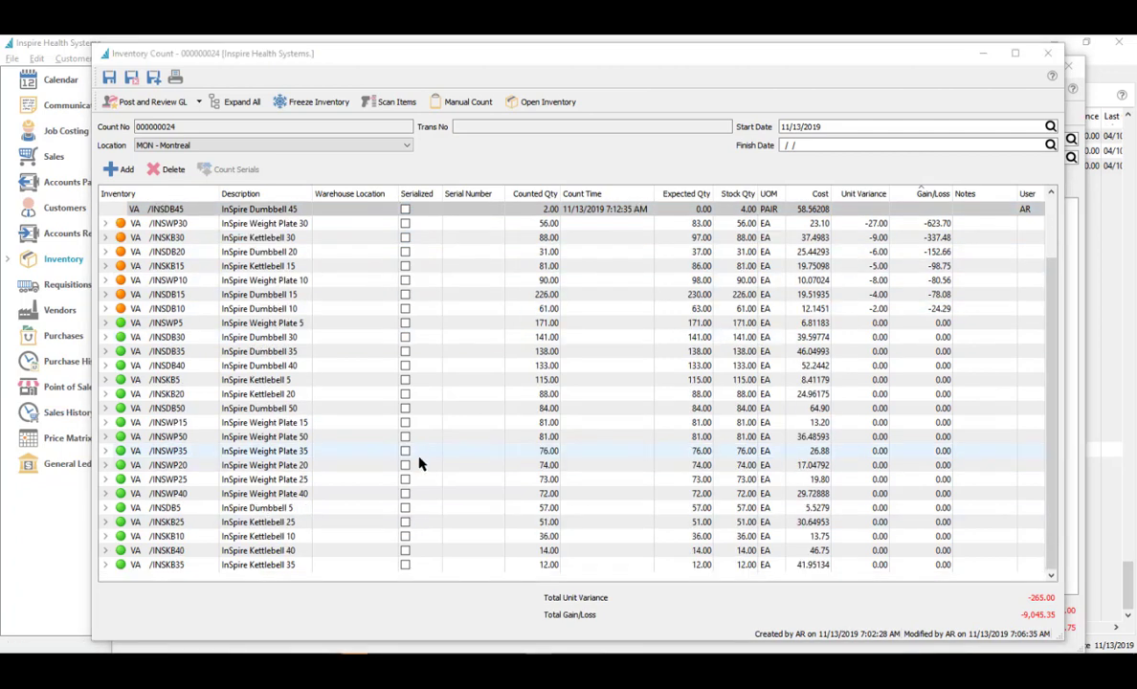
{"action": "left_click", "coordinate": [254, 600]}
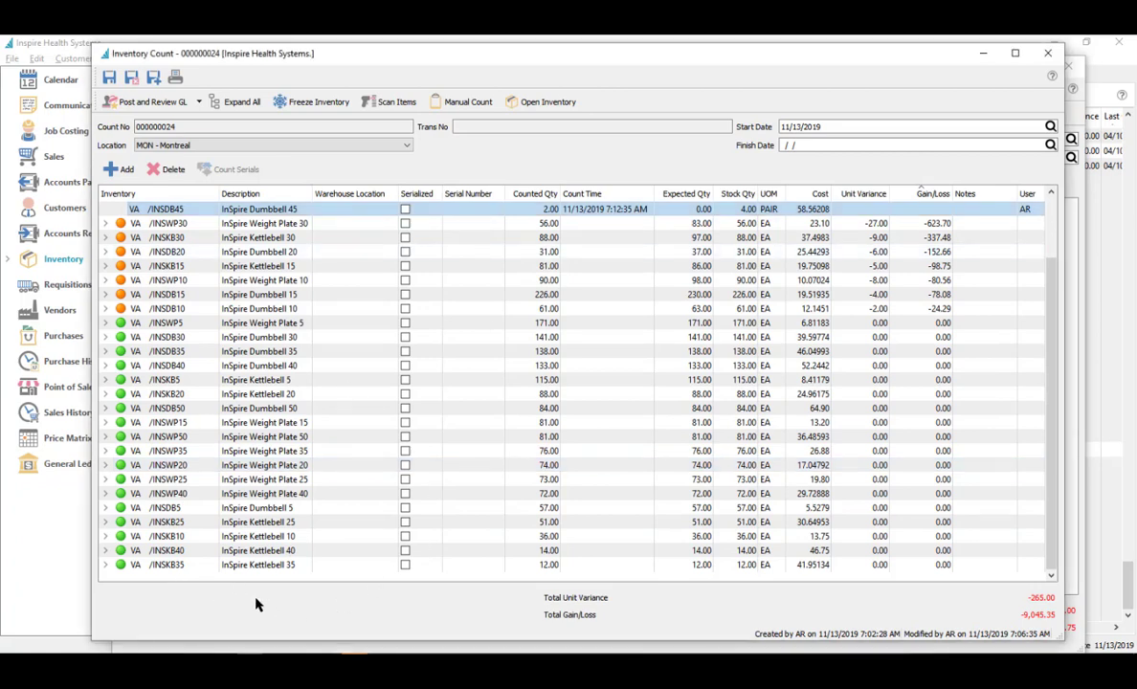
{"action": "left_click_drag", "start_coordinate": [271, 645], "coordinate": [270, 660]}
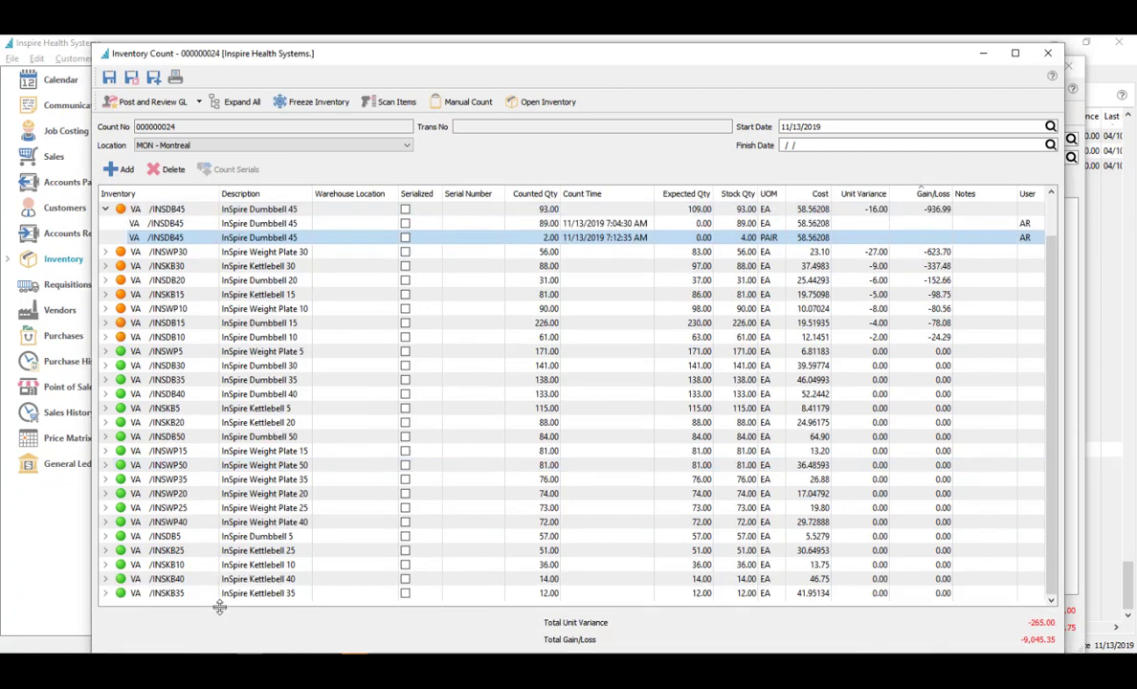
Step: Sort the items to freeze by part number, find "pre", and freeze the selected Precor S3.23 Functional item into the count
{"action": "left_click", "coordinate": [321, 105]}
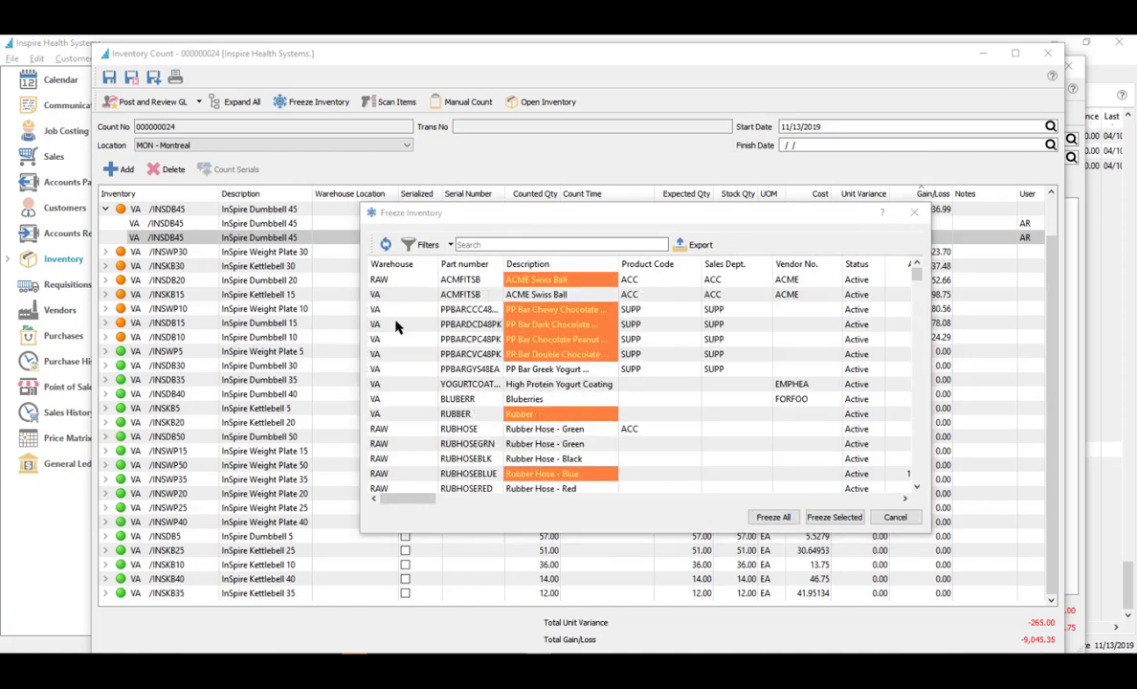
{"action": "left_click", "coordinate": [472, 266]}
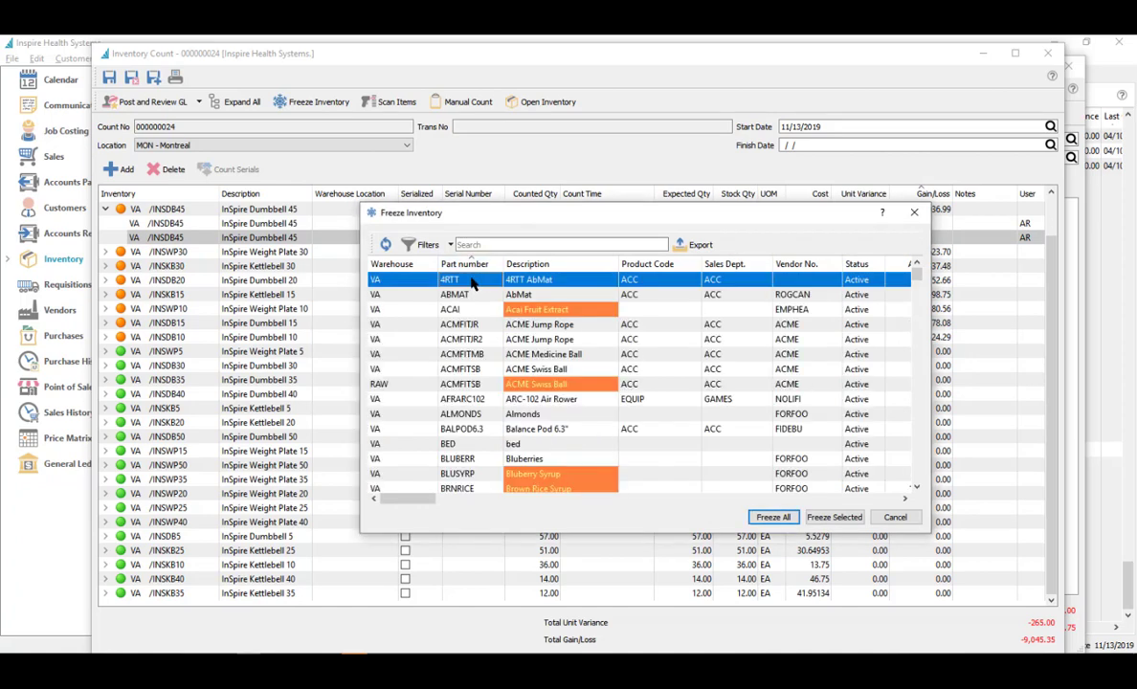
{"action": "type", "text": "pre"}
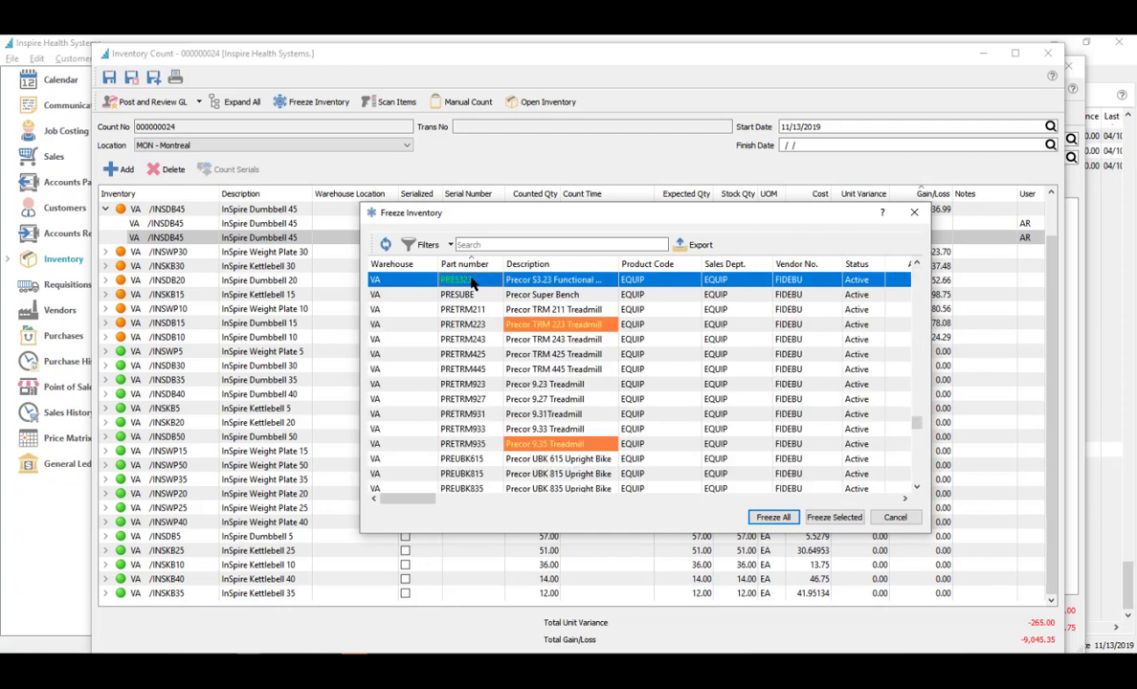
{"action": "left_click", "coordinate": [829, 517]}
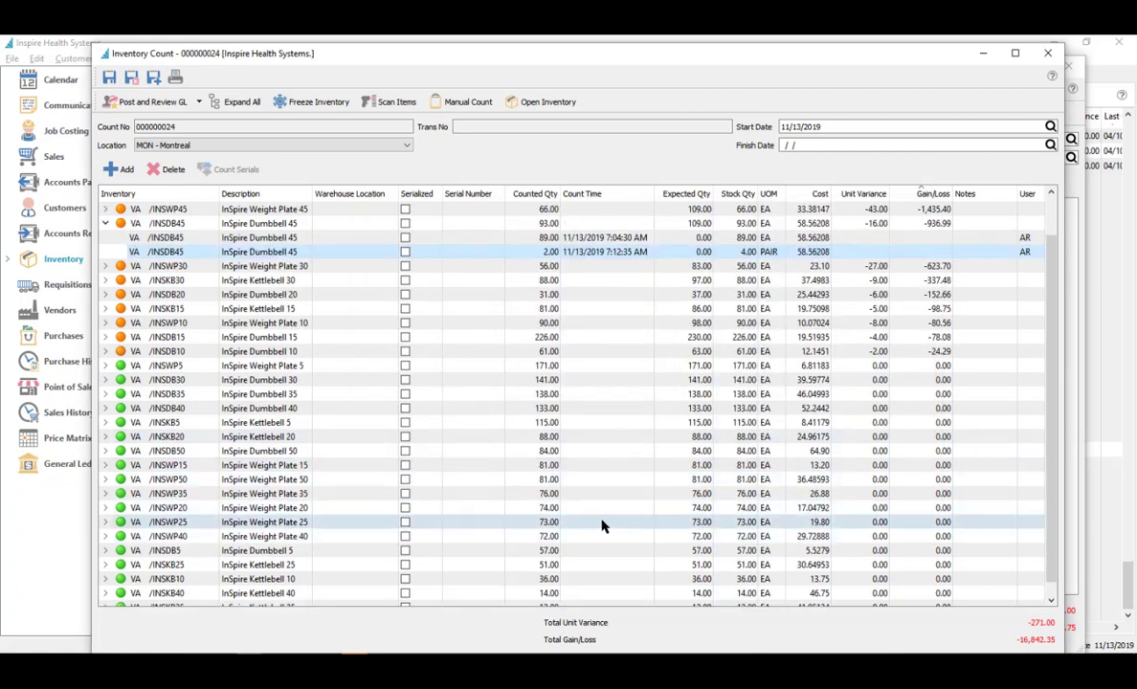
Step: Open the serial count for Precor S3.23 Functional Trainer, enlarging the serial list and widening its Unit Cost column
{"action": "scroll", "coordinate": [651, 531], "scroll_direction": "down", "scroll_amount": 1}
{"action": "scroll", "coordinate": [839, 510], "scroll_direction": "up", "scroll_amount": 4}
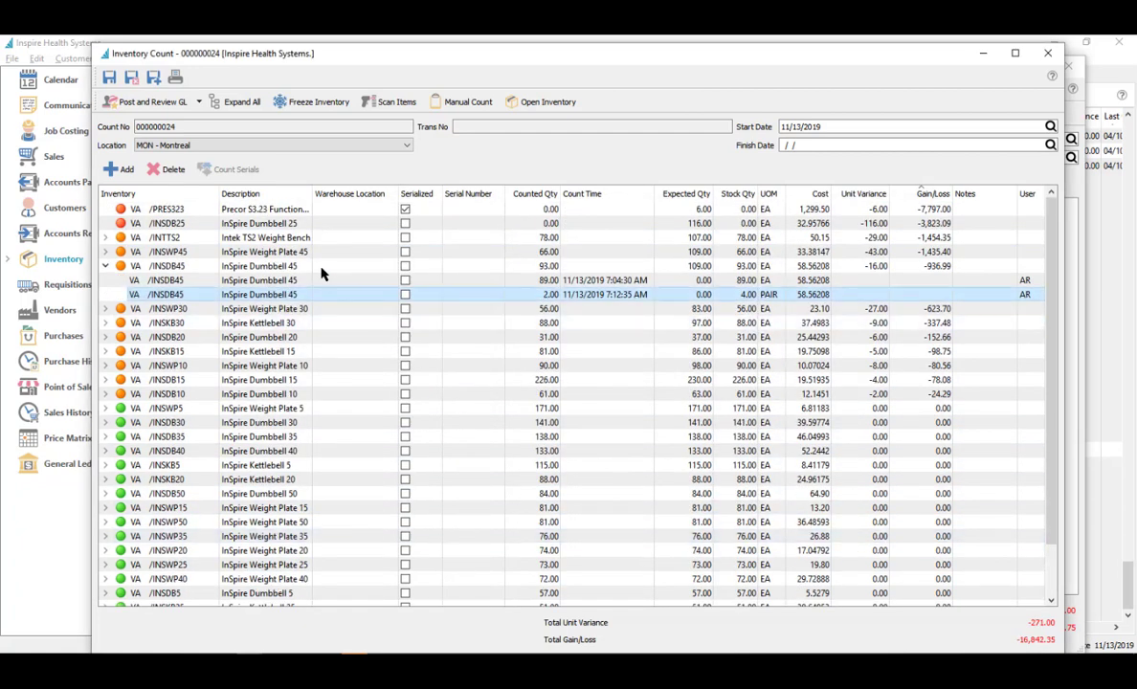
{"action": "left_click", "coordinate": [274, 211]}
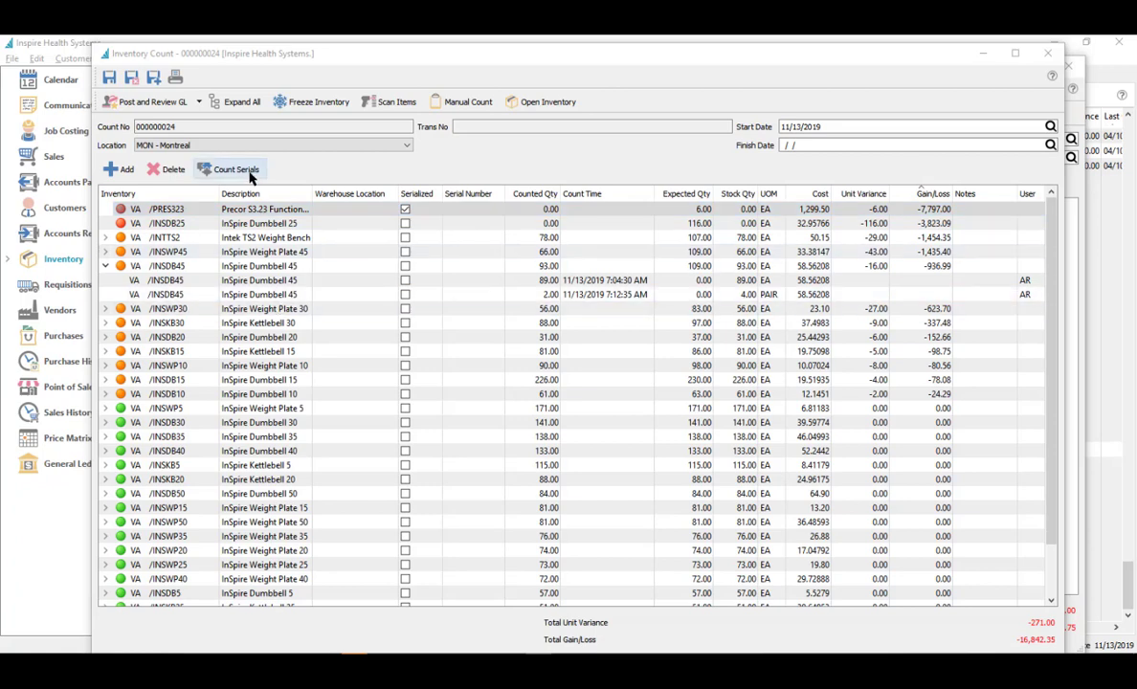
{"action": "left_click", "coordinate": [247, 172]}
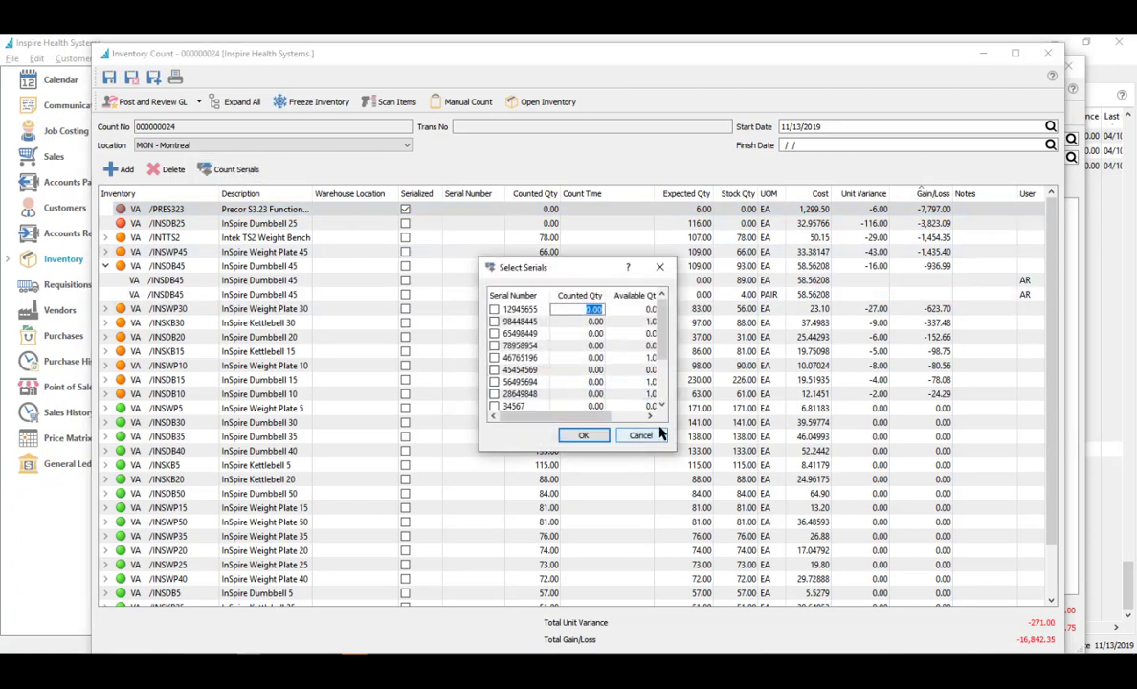
{"action": "left_click_drag", "start_coordinate": [678, 455], "coordinate": [867, 532]}
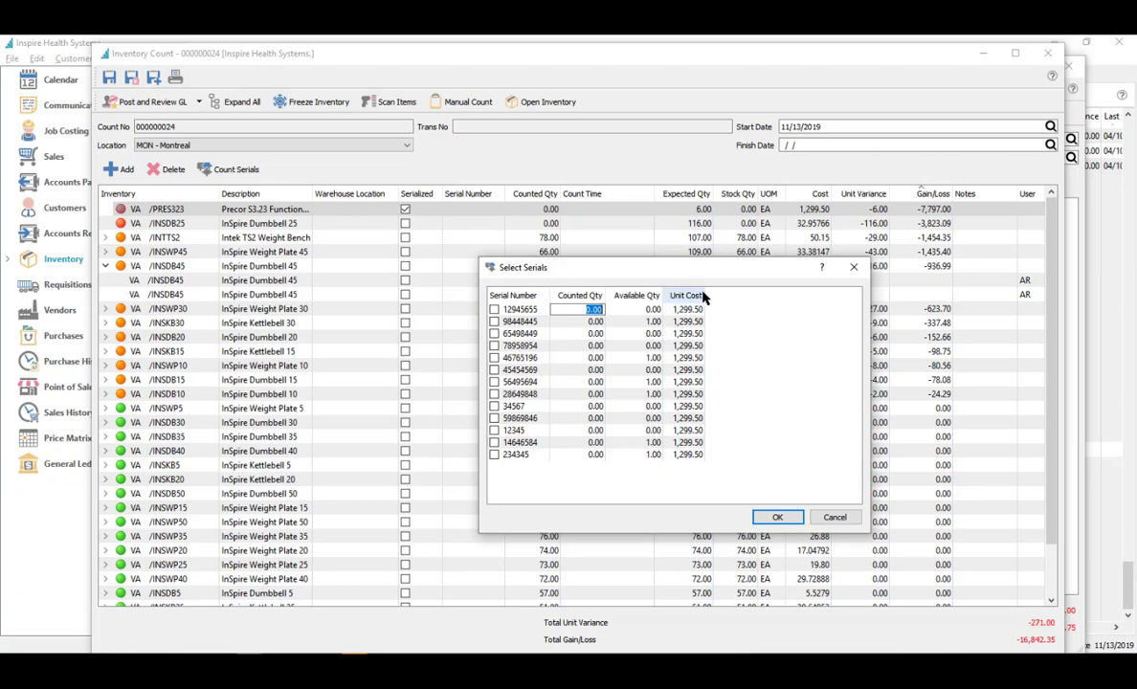
{"action": "left_click_drag", "start_coordinate": [705, 297], "coordinate": [743, 297]}
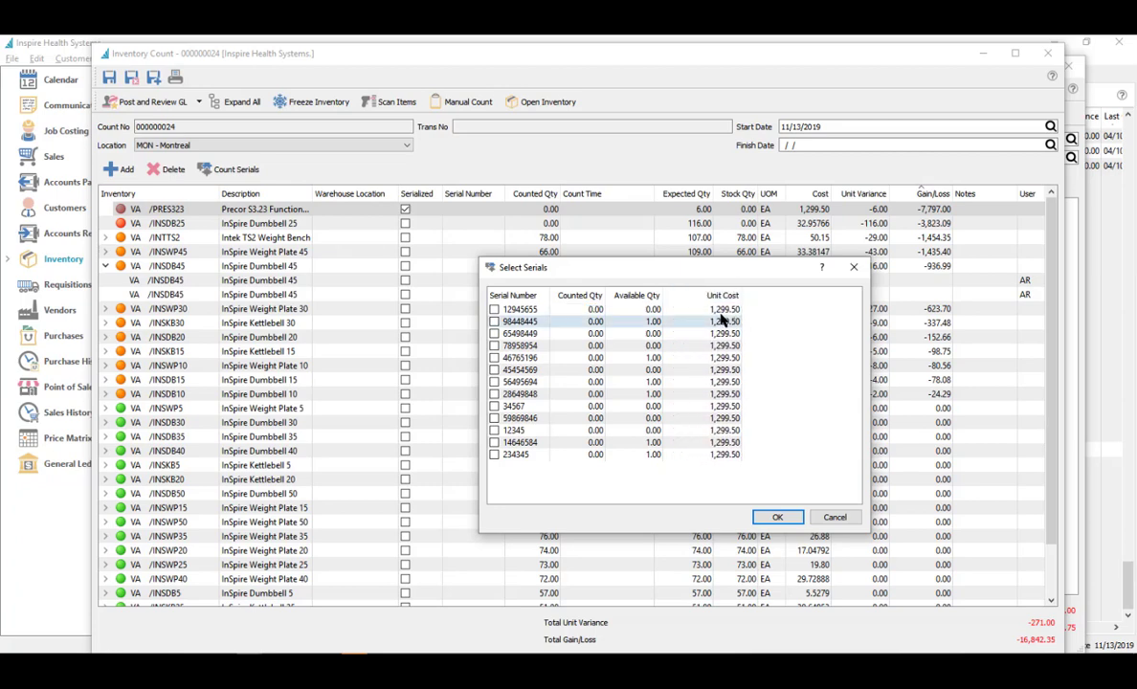
Step: Set the counted quantity to 1 for the Precor serials 12945655 and 46765196
{"action": "left_click", "coordinate": [593, 311]}
{"action": "left_click", "coordinate": [636, 311]}
{"action": "left_click", "coordinate": [593, 311]}
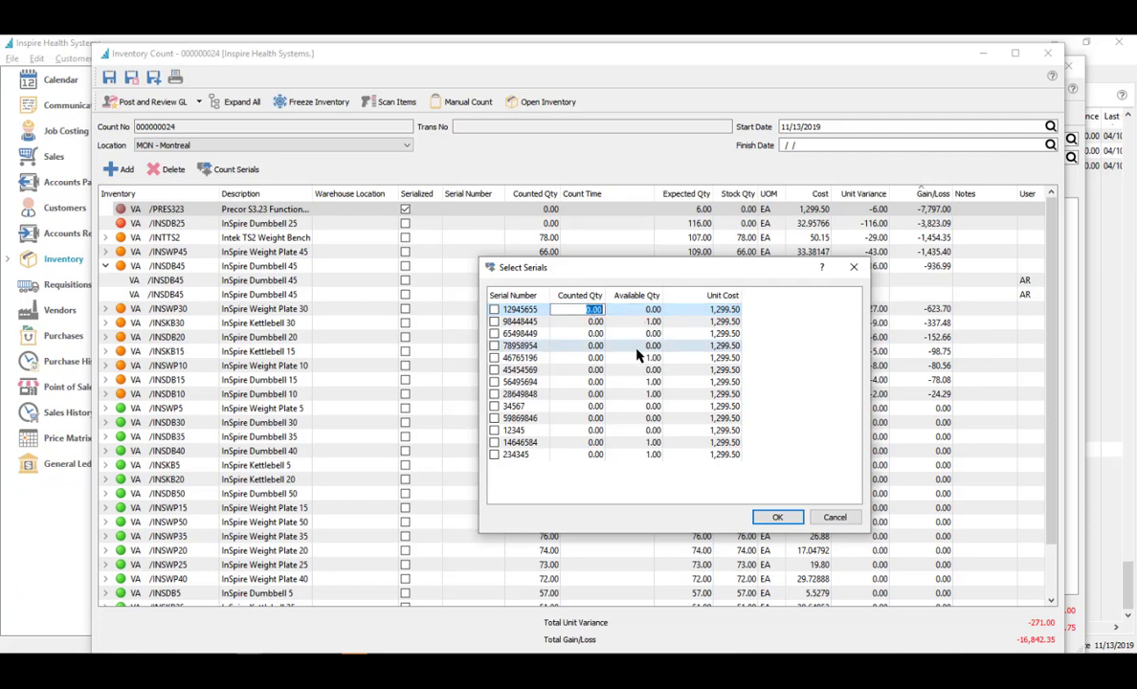
{"action": "key", "text": "Return"}
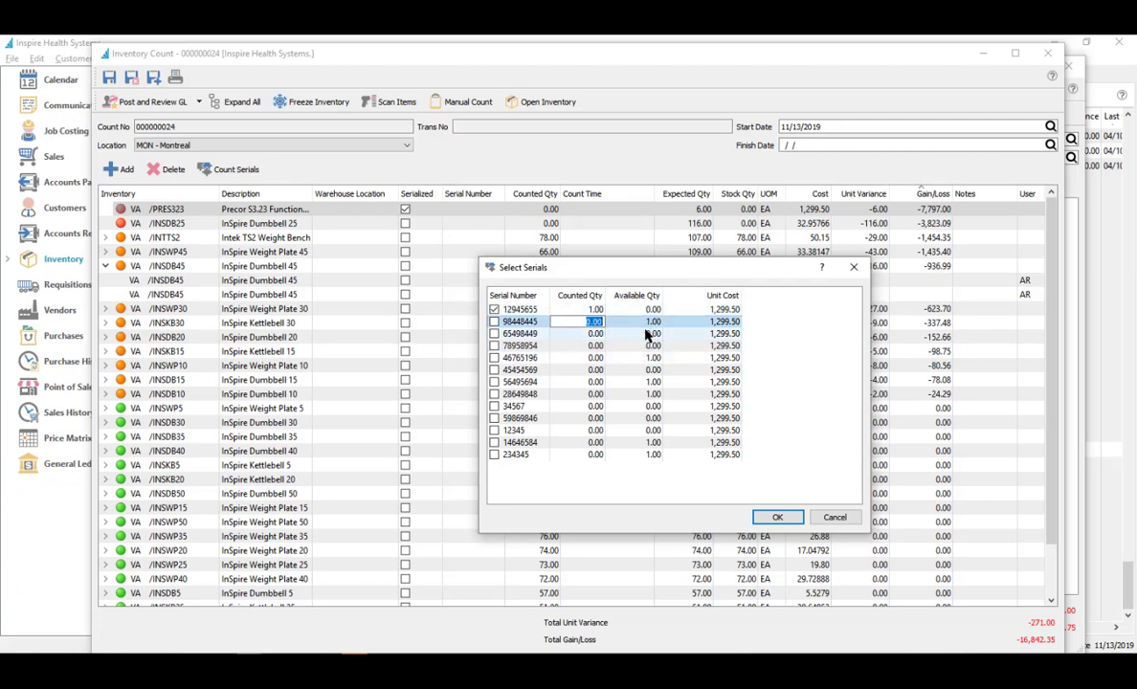
{"action": "left_click", "coordinate": [593, 335]}
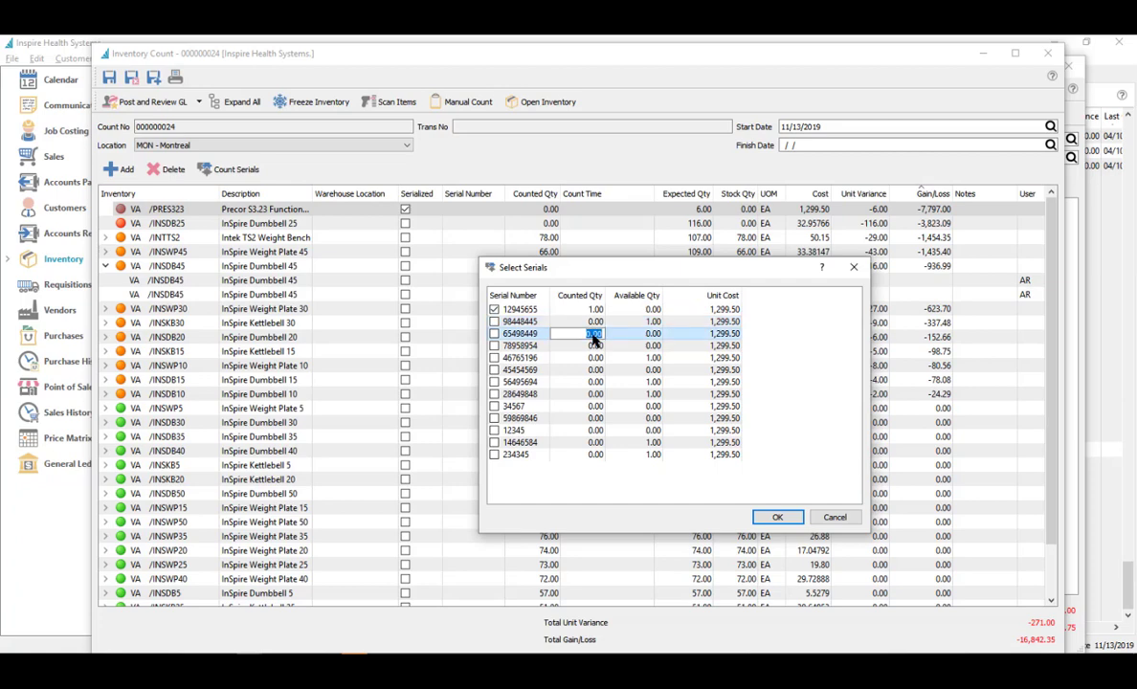
{"action": "type", "text": "0"}
{"action": "key", "text": "Down"}
{"action": "key", "text": "Down"}
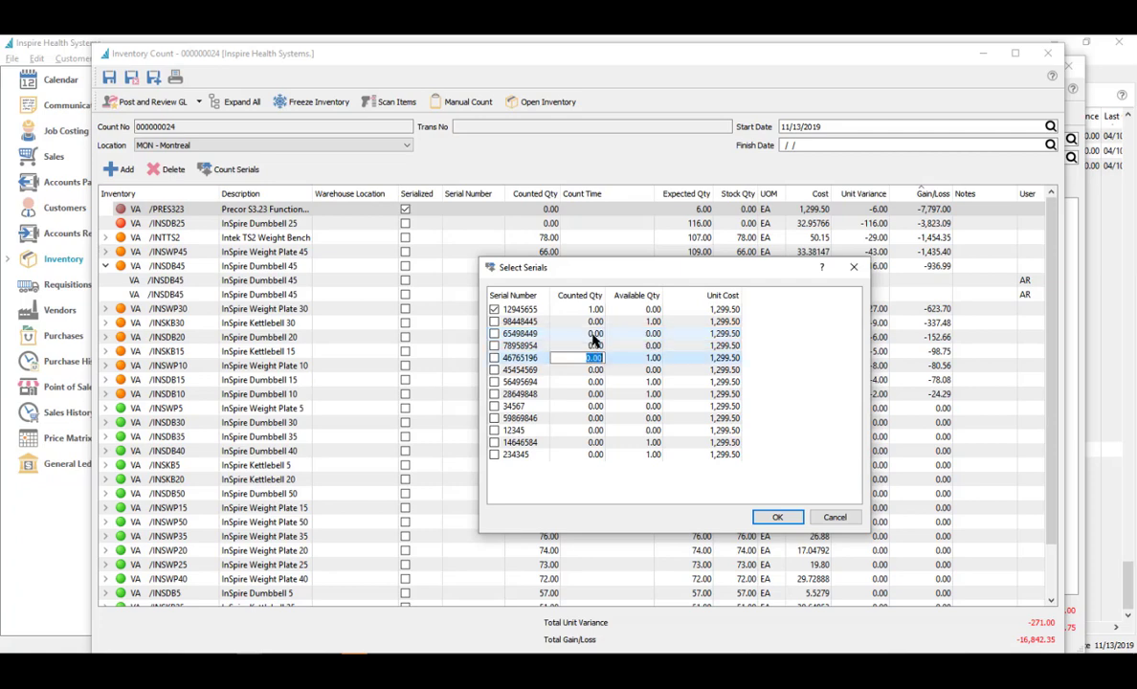
{"action": "type", "text": "1"}
{"action": "key", "text": "Down"}
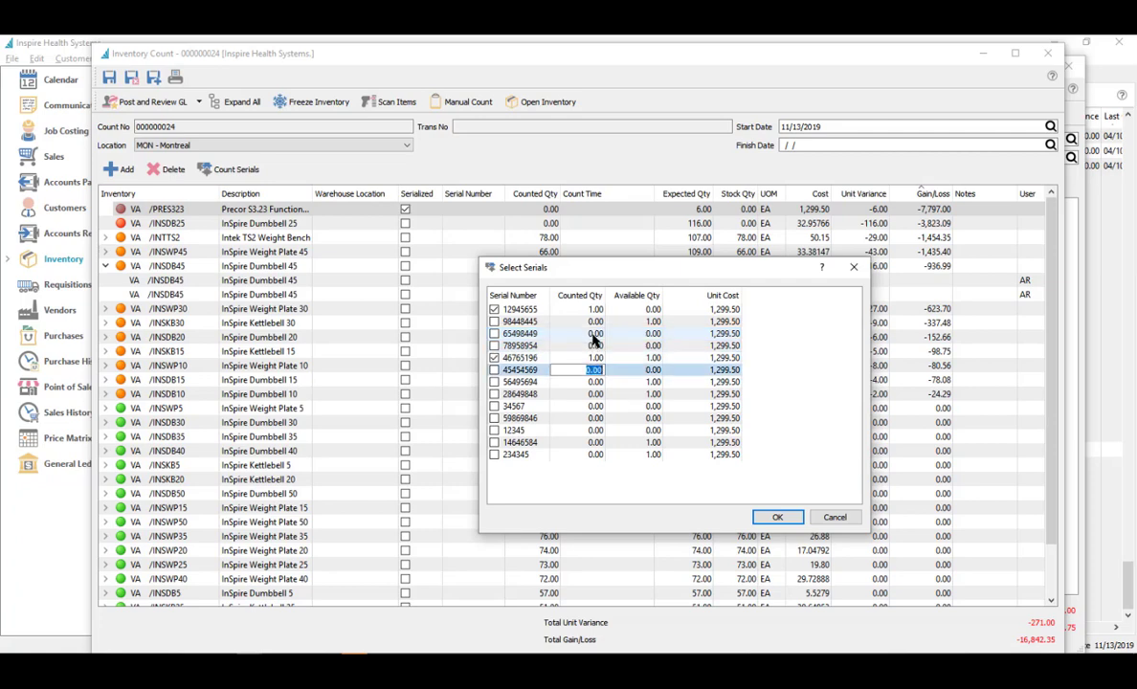
Step: Set the counted quantity to 1 for serials 34567, 14646584 and 234345, and accept the serial count
{"action": "key", "text": "Down"}
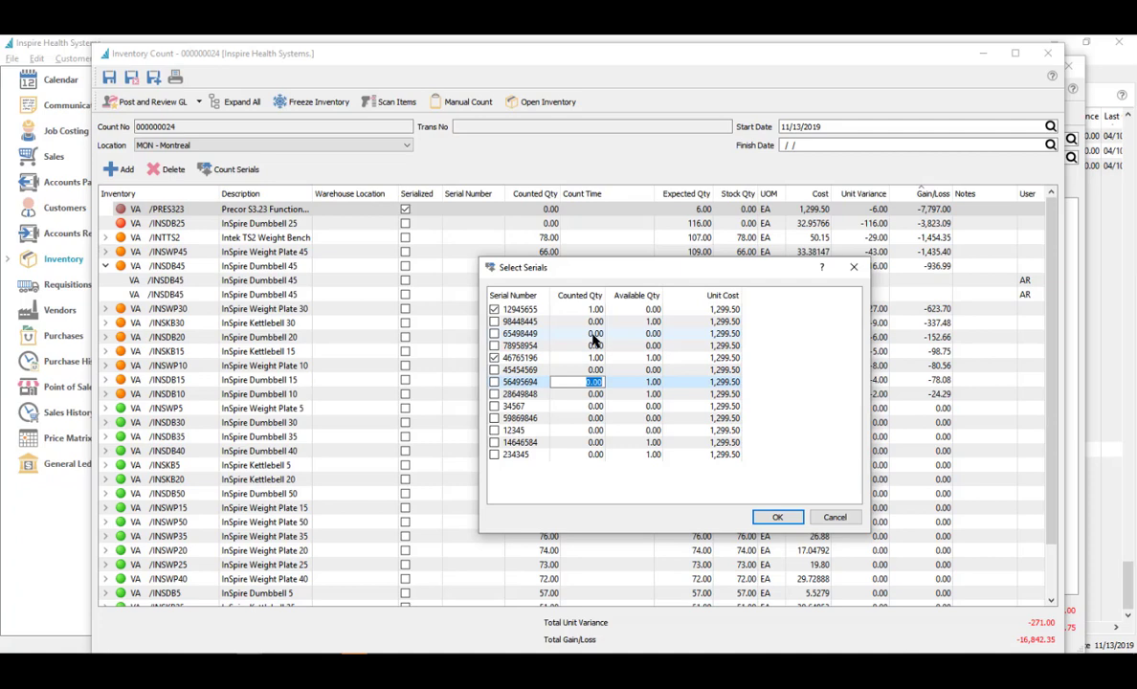
{"action": "key", "text": "Down"}
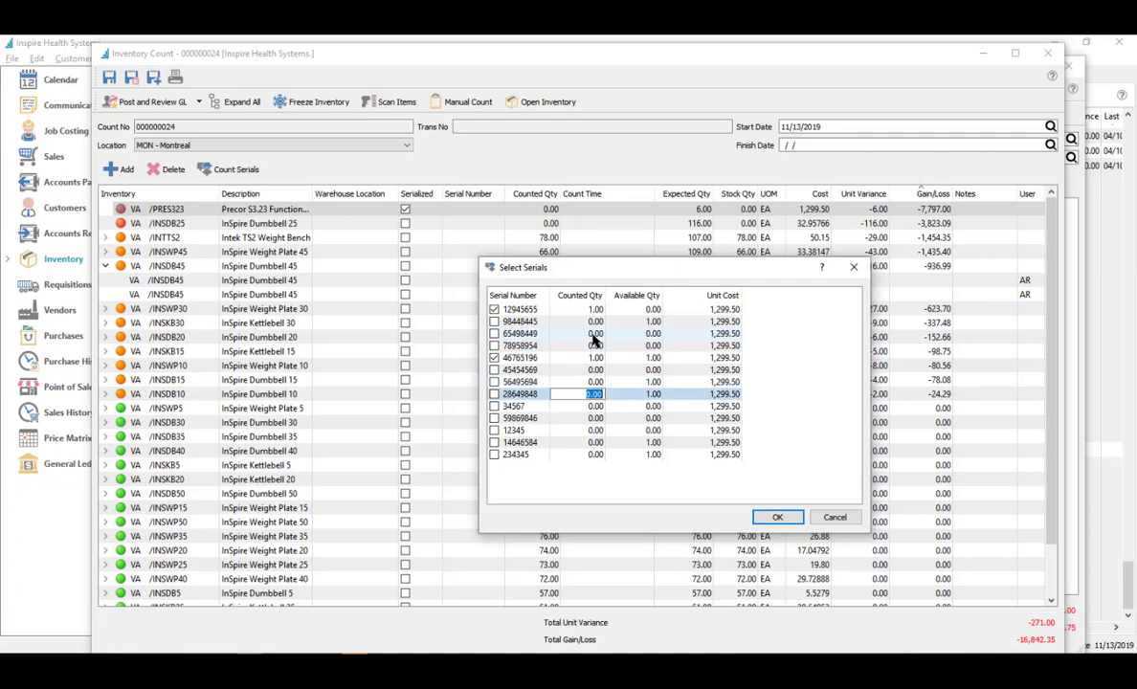
{"action": "key", "text": "Down"}
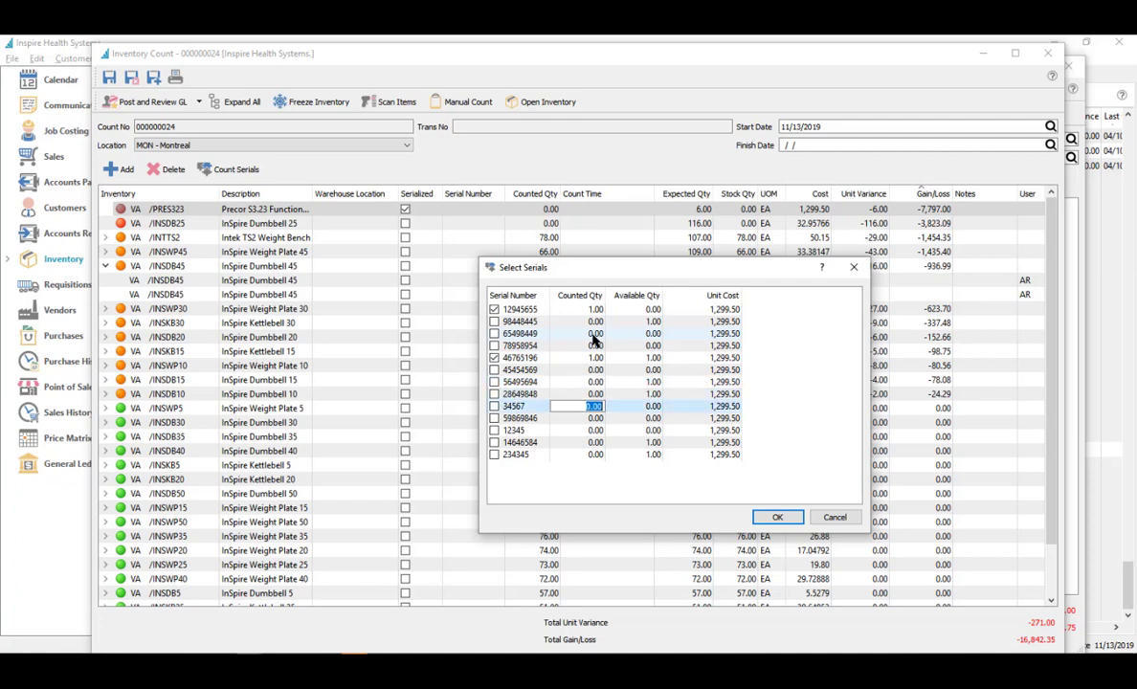
{"action": "type", "text": "1"}
{"action": "key", "text": "Down"}
{"action": "key", "text": "Down"}
{"action": "key", "text": "Down"}
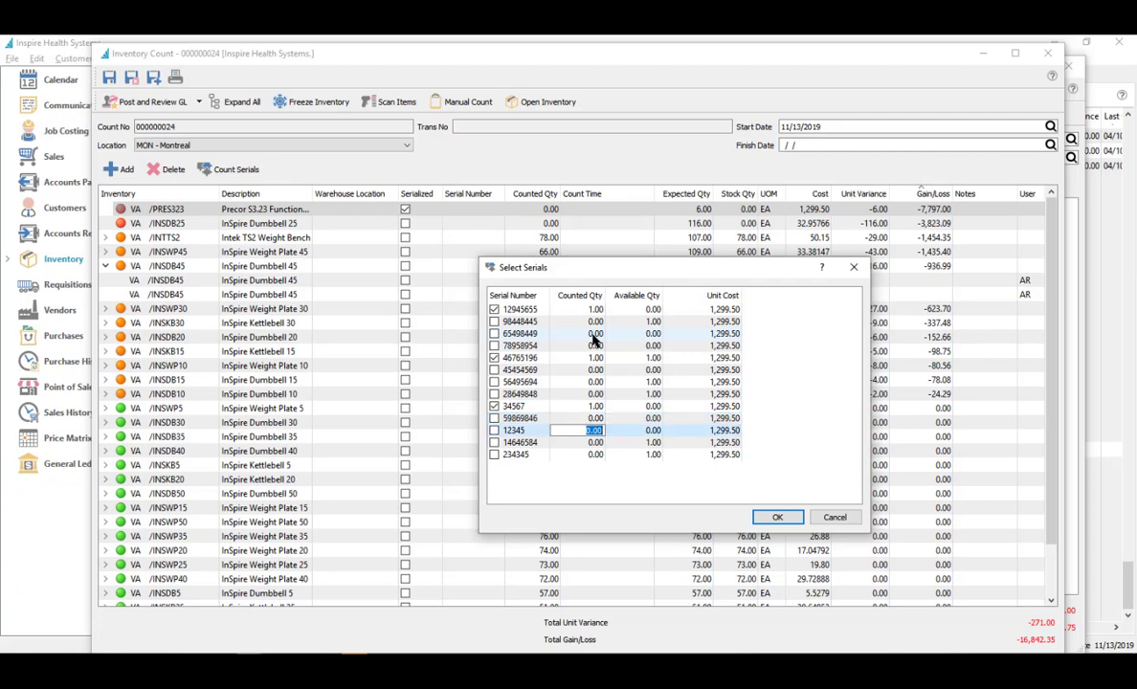
{"action": "type", "text": "1"}
{"action": "key", "text": "Down"}
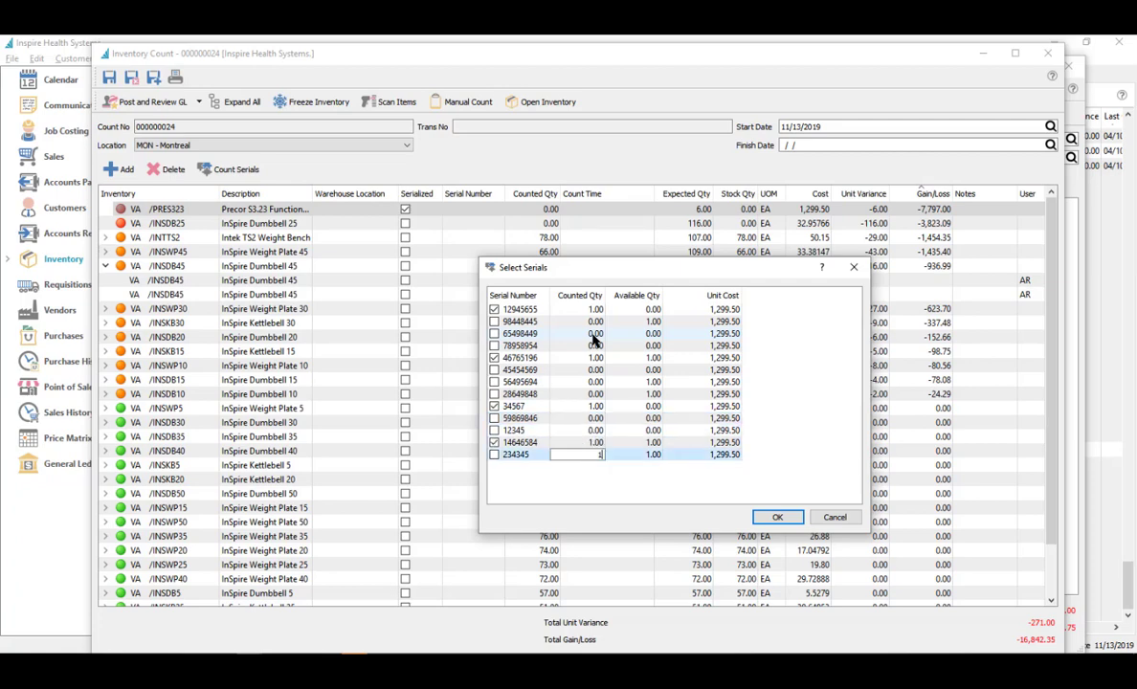
{"action": "key", "text": "Up"}
{"action": "key", "text": "Up"}
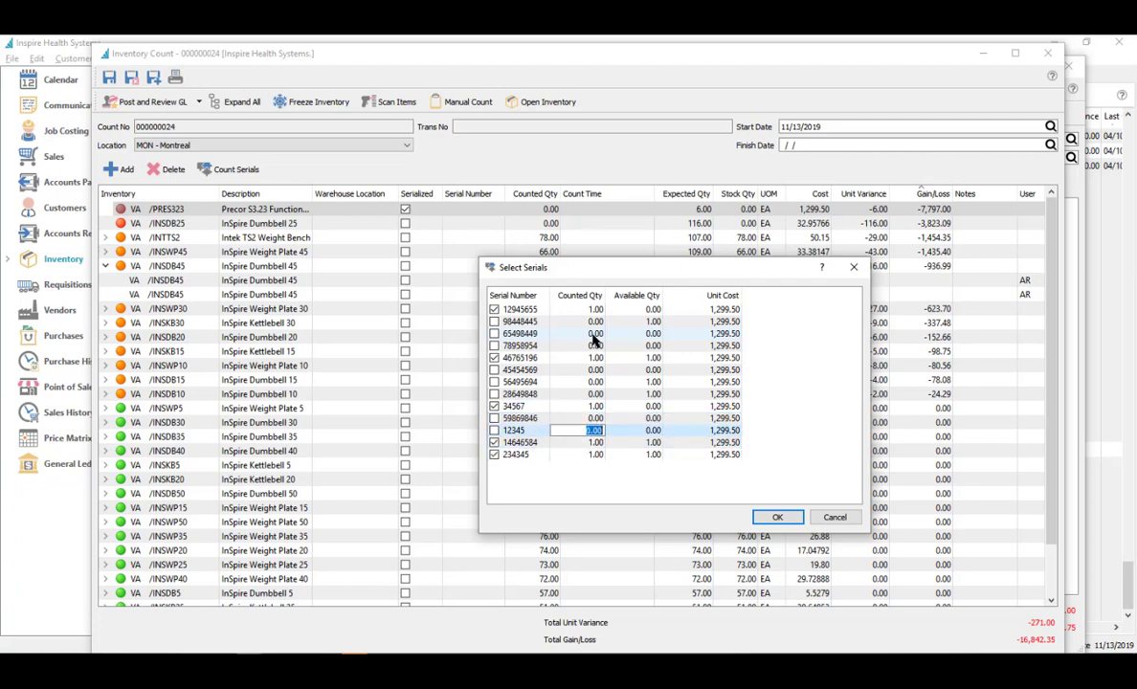
{"action": "left_click", "coordinate": [778, 518]}
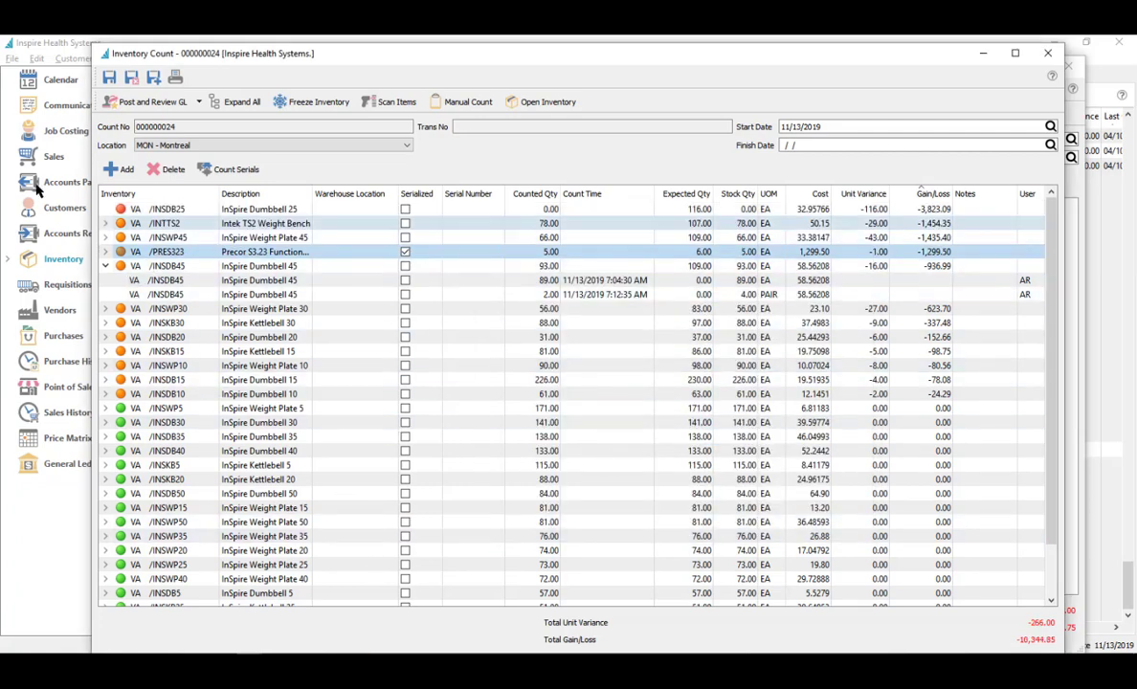
Step: Expand the Precor S3.23 and Intek TS2 Weight Bench lines to check their count entries, widening the Description column to show full names
{"action": "left_click", "coordinate": [105, 252]}
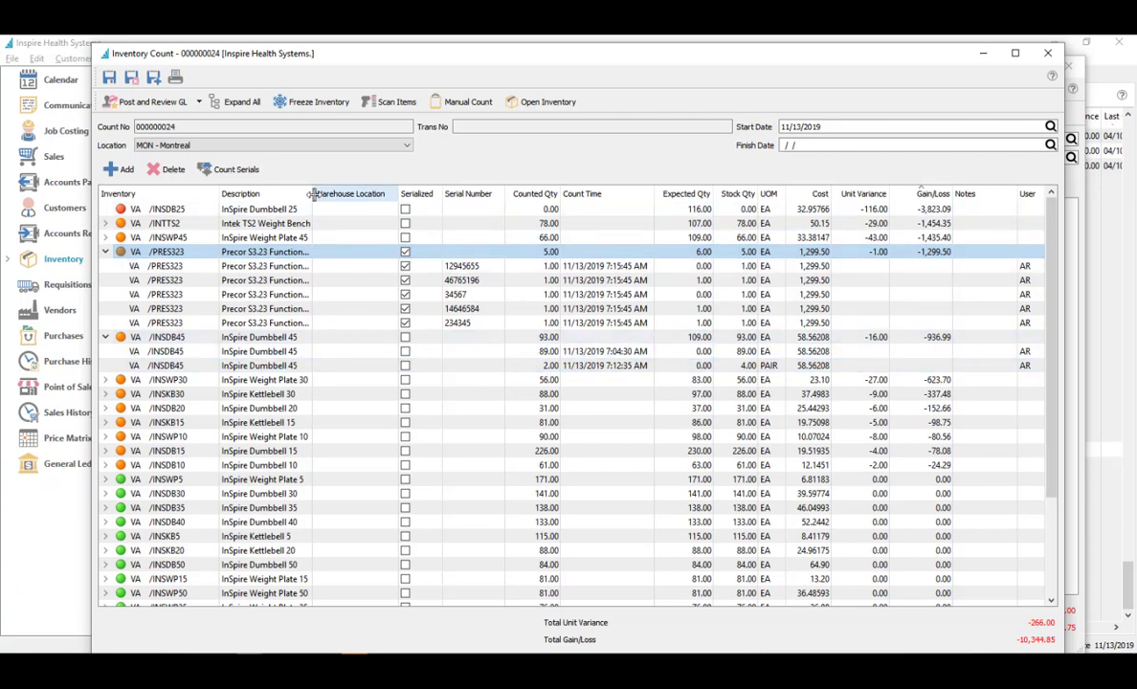
{"action": "left_click_drag", "start_coordinate": [313, 194], "coordinate": [359, 192]}
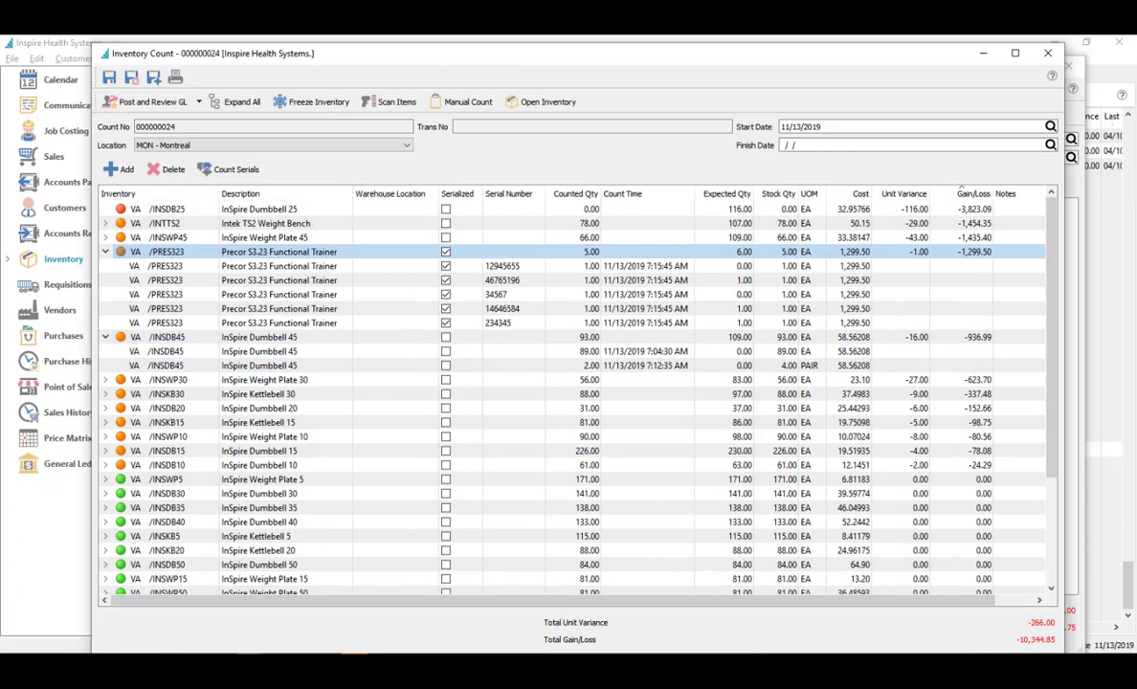
{"action": "left_click", "coordinate": [354, 662]}
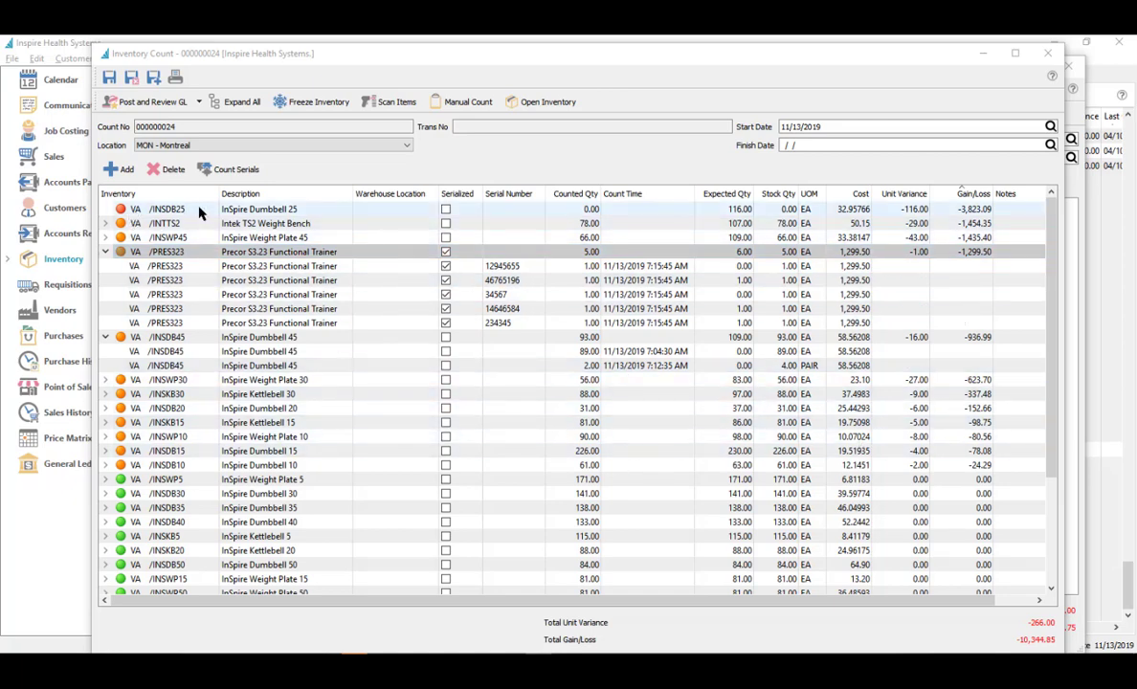
{"action": "left_click", "coordinate": [105, 223]}
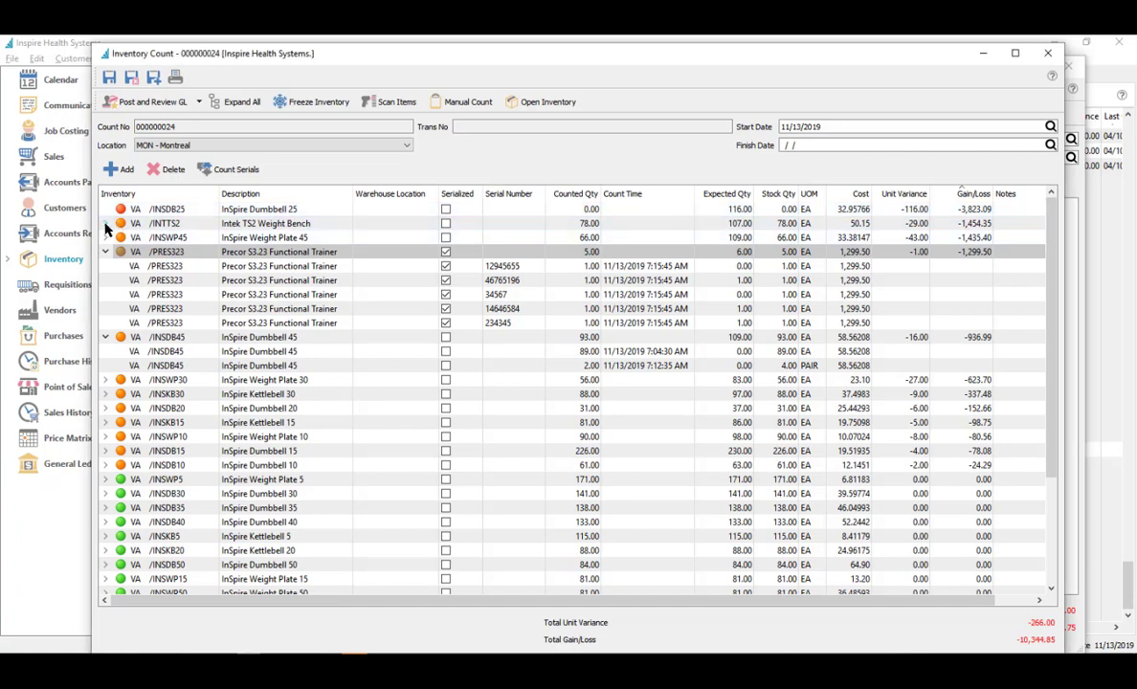
Step: Add a manual count of -1 EA for InSpire Dumbbell 10
{"action": "left_click", "coordinate": [476, 106]}
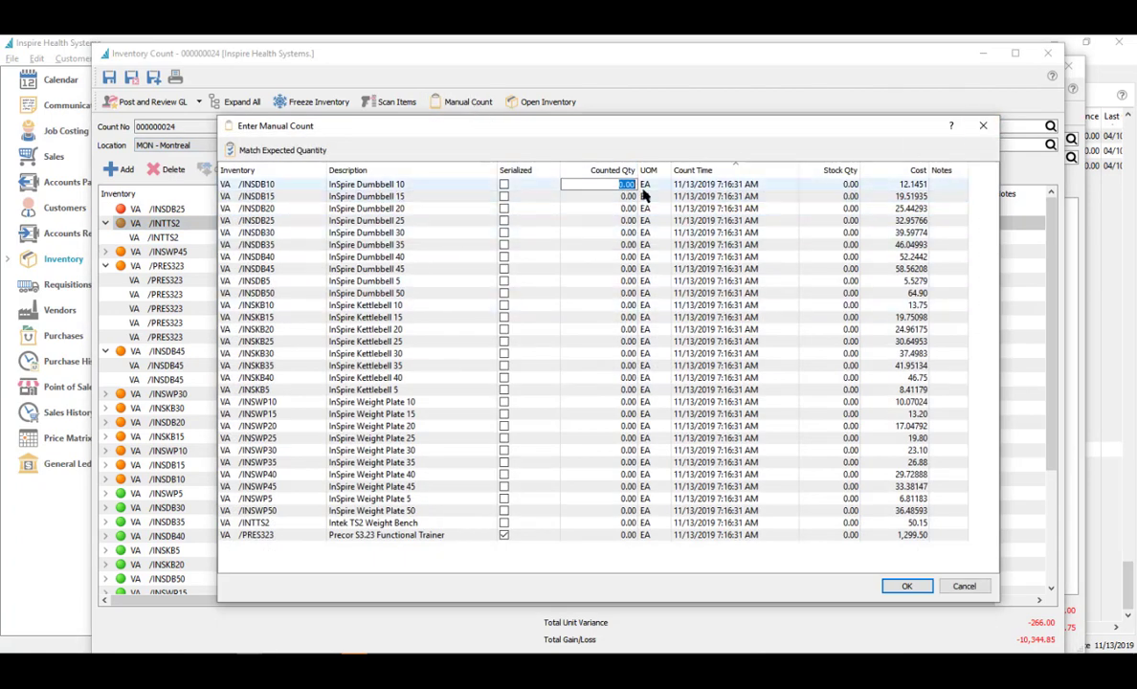
{"action": "key", "text": "BackSpace"}
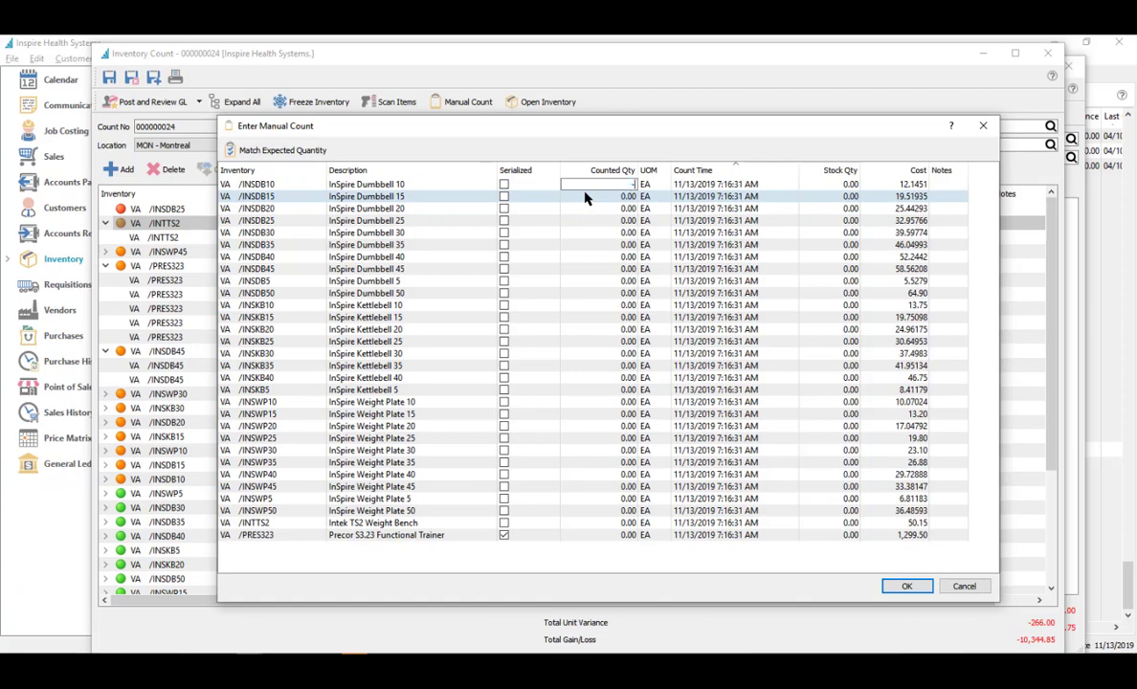
{"action": "key", "text": "Tab"}
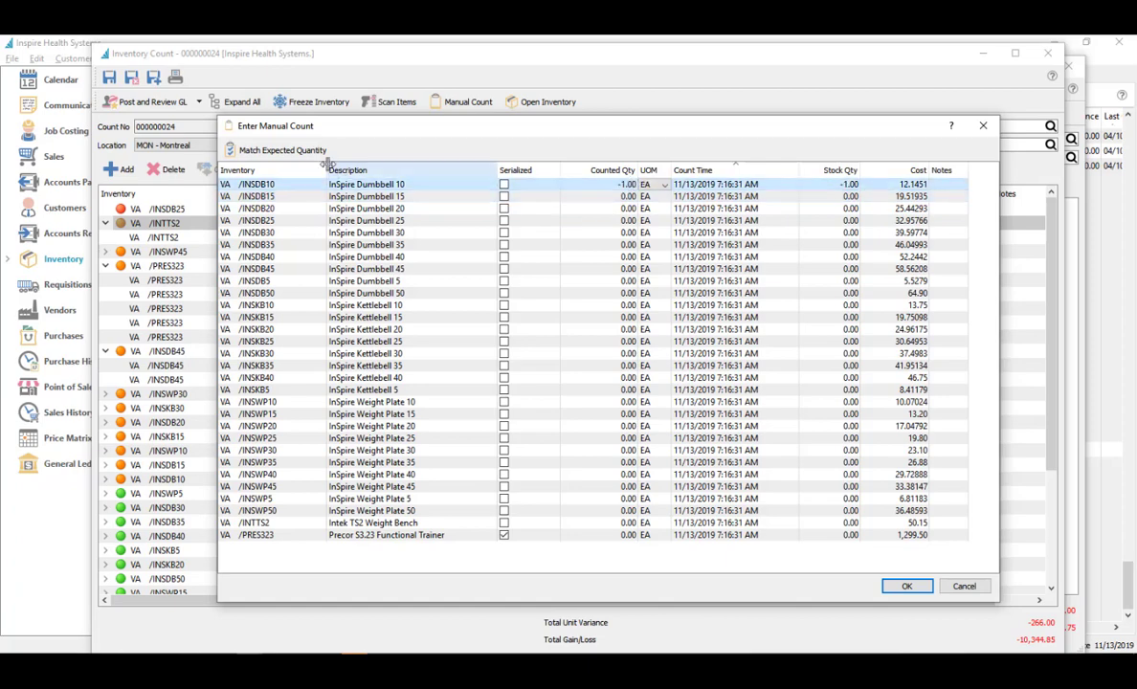
{"action": "left_click", "coordinate": [907, 586]}
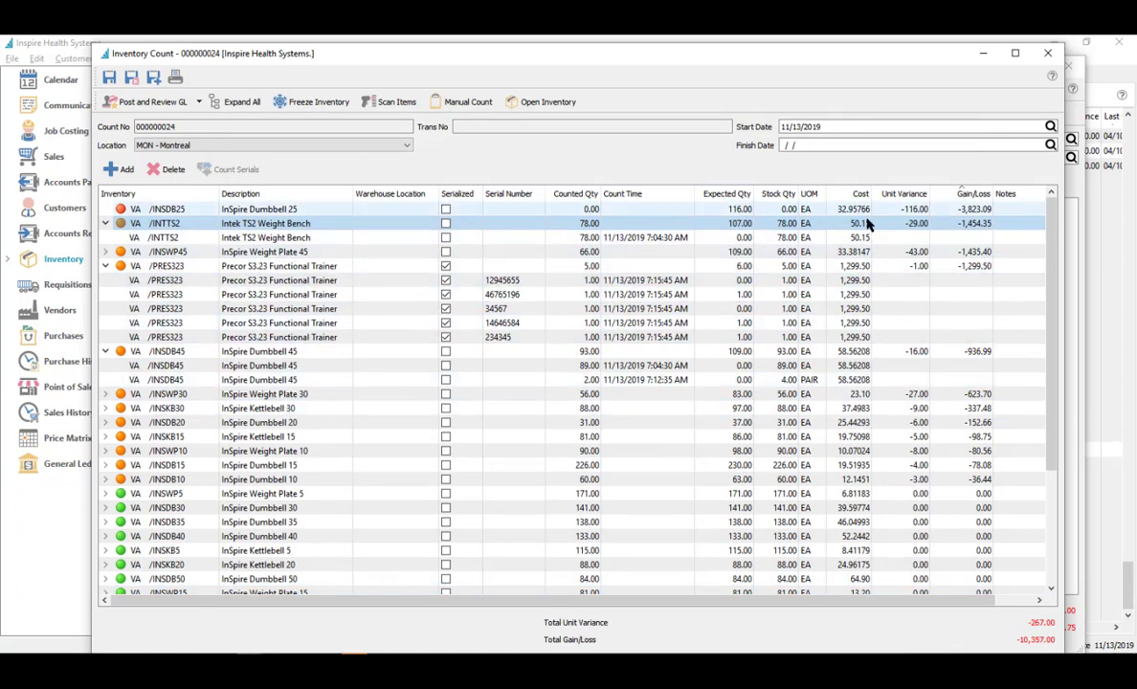
Step: Post the inventory count with transaction date 10/31/2019, reviewing the full account names in the GL transaction before accepting it
{"action": "left_click", "coordinate": [159, 107]}
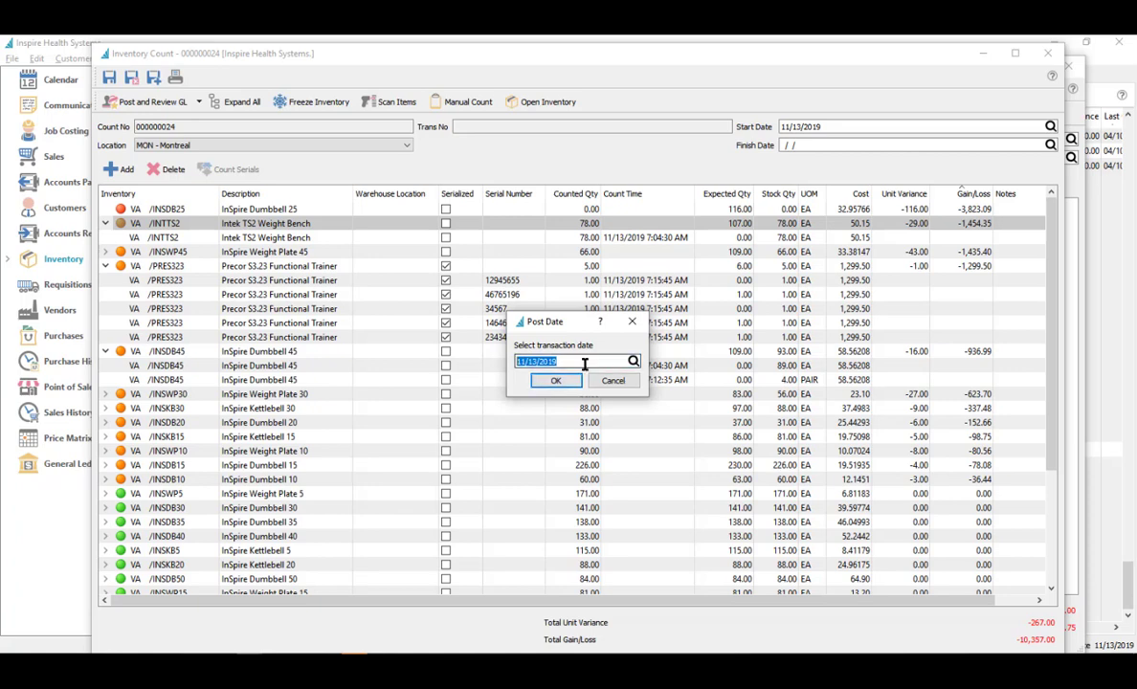
{"action": "type", "text": "10/3"}
{"action": "left_click", "coordinate": [556, 382]}
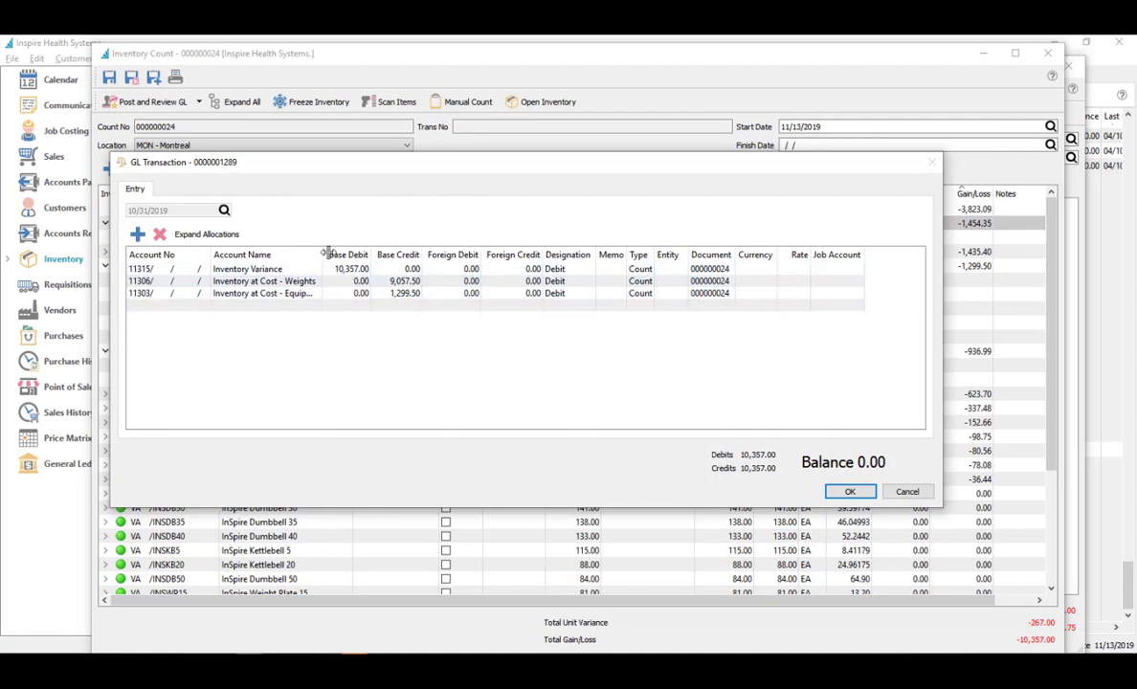
{"action": "left_click_drag", "start_coordinate": [328, 254], "coordinate": [364, 254]}
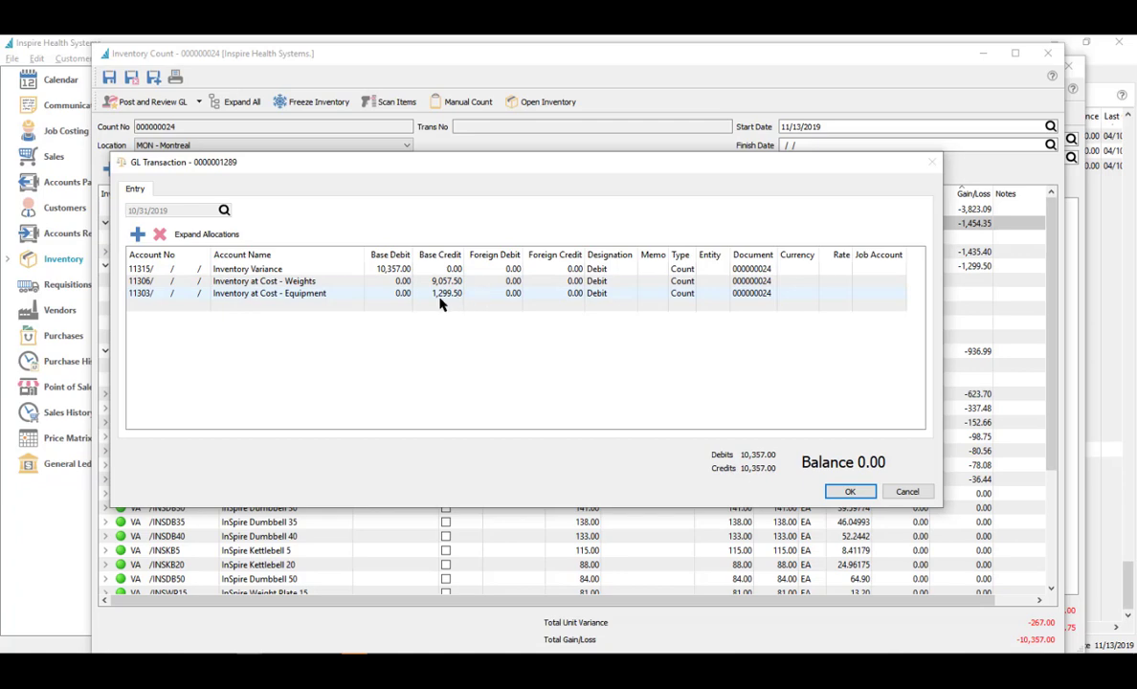
{"action": "left_click", "coordinate": [844, 493]}
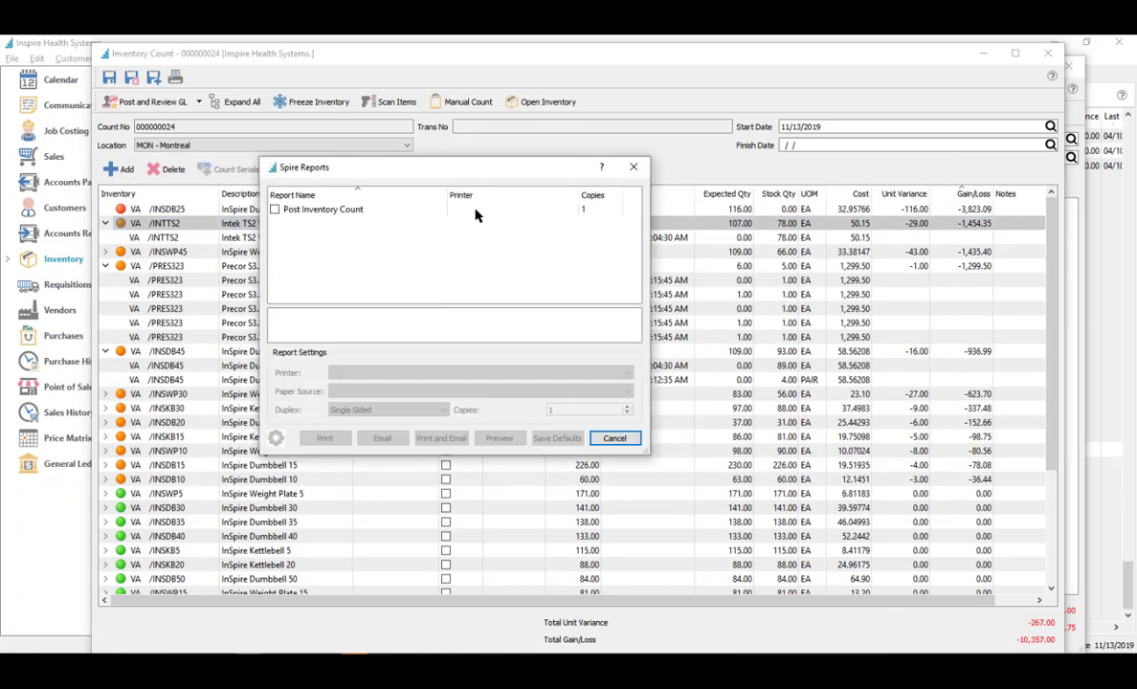
Step: Preview the Post Inventory Count report, check its adjustment quantities and extended costs, and close the preview
{"action": "left_click", "coordinate": [275, 209]}
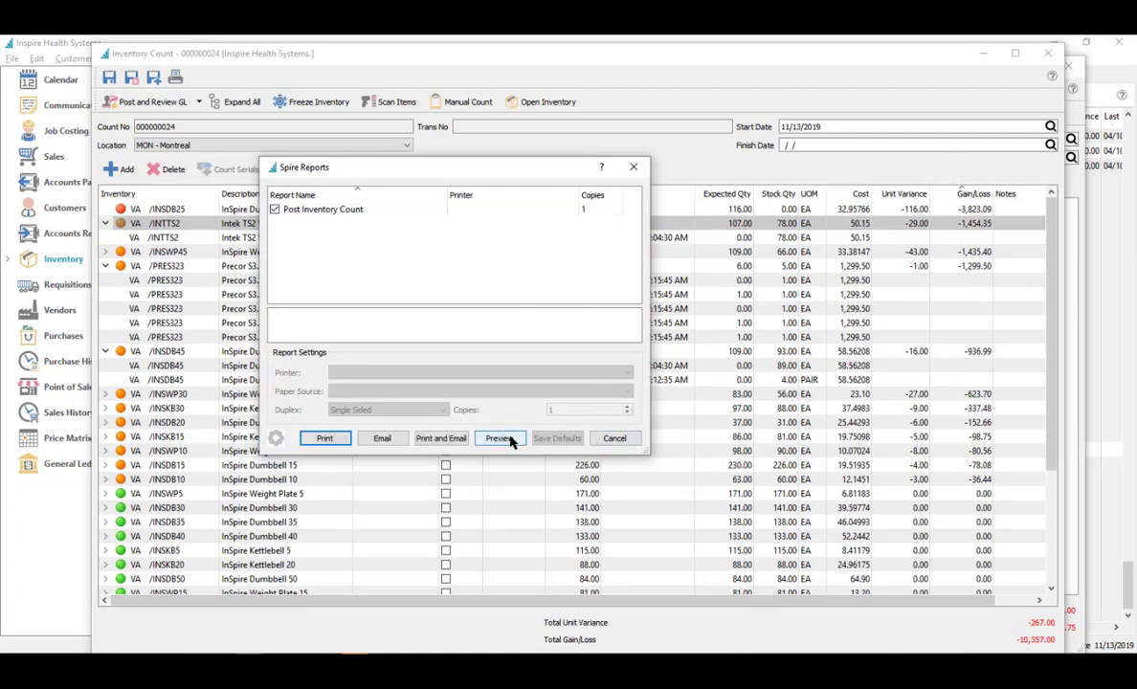
{"action": "left_click", "coordinate": [509, 437]}
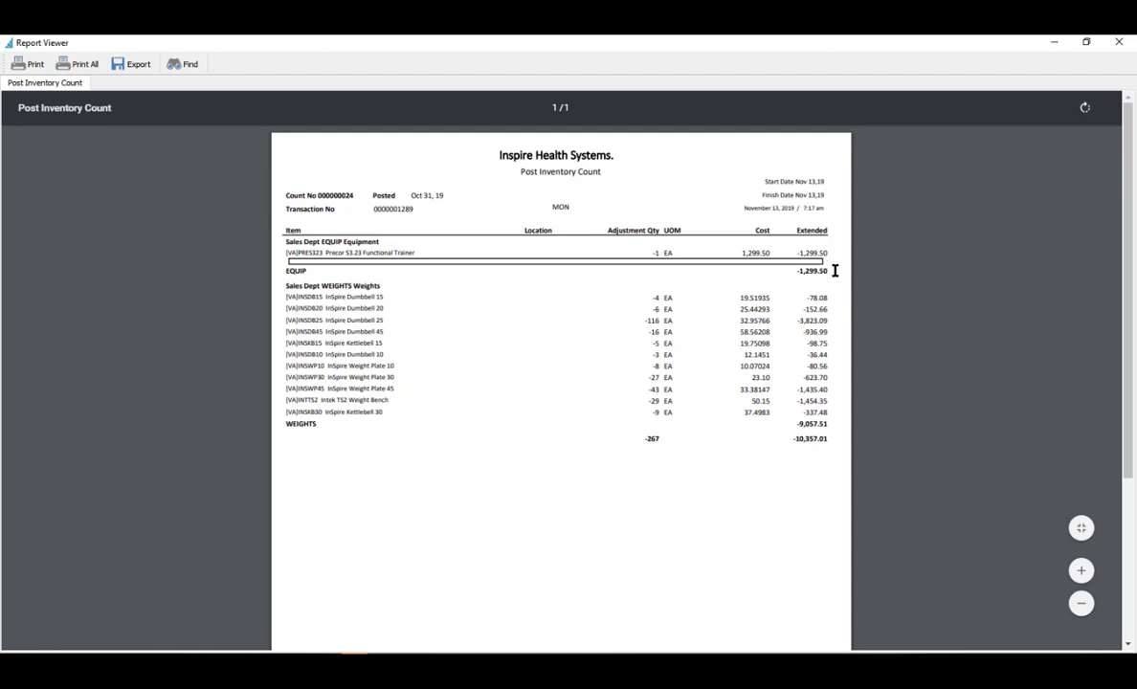
{"action": "left_click", "coordinate": [1120, 44]}
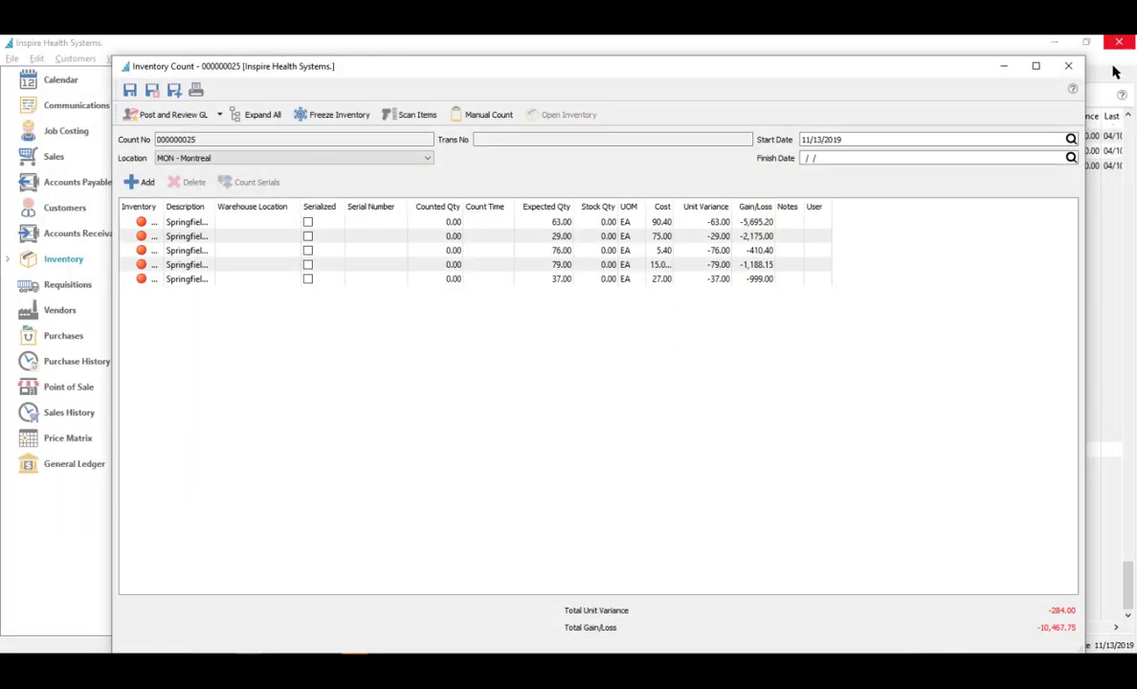
Step: Discard the changes to the remaining open inventory count and return to the main inventory list, selecting InSpire Dumbbell 10
{"action": "left_click", "coordinate": [1069, 66]}
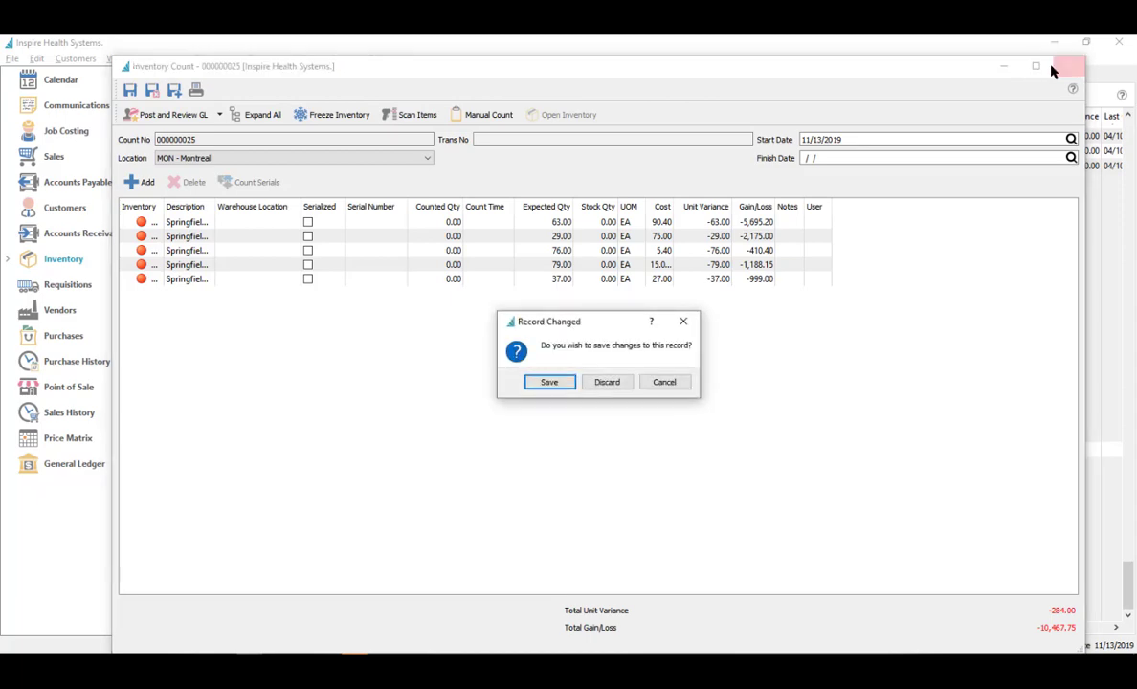
{"action": "left_click", "coordinate": [621, 386]}
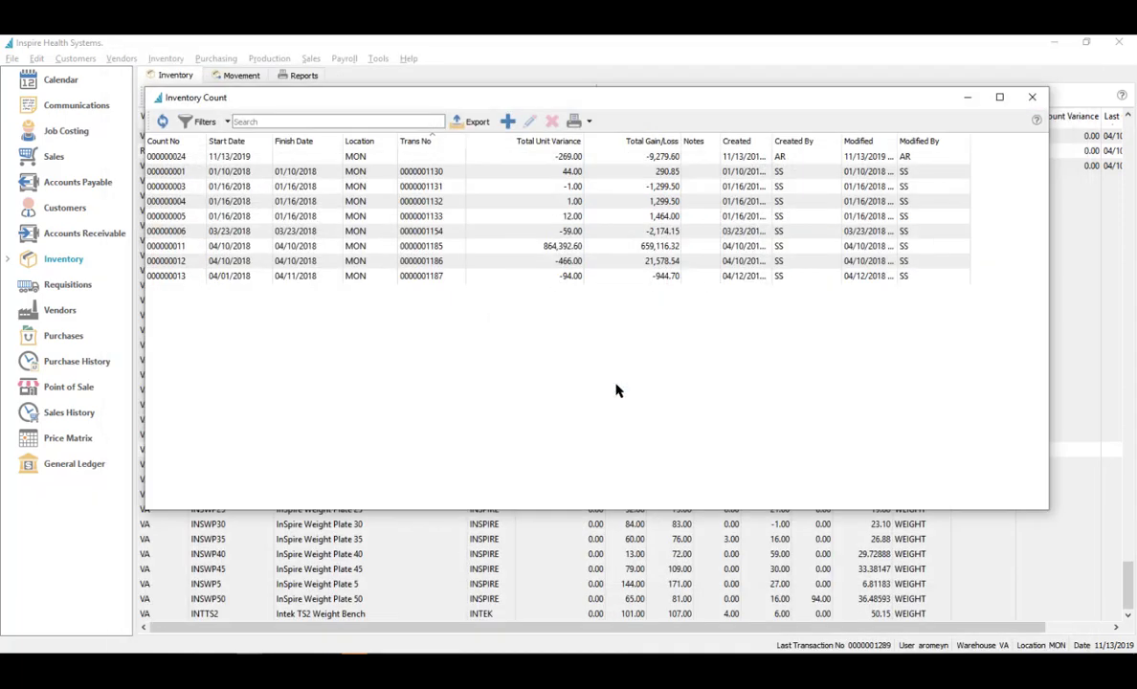
{"action": "left_click", "coordinate": [1033, 97]}
{"action": "left_click", "coordinate": [307, 182]}
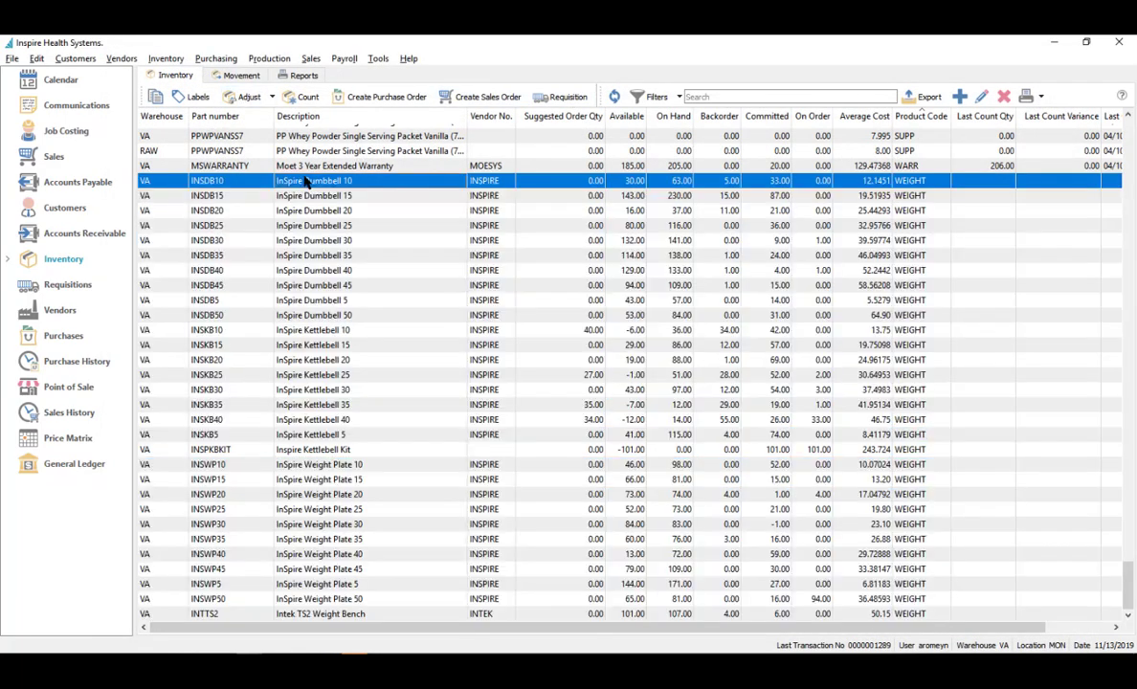
Step: Open the posted inventory count 000000024 from the inventory counts list, and open the Intek TS2 Weight Bench record from it
{"action": "left_click", "coordinate": [166, 58]}
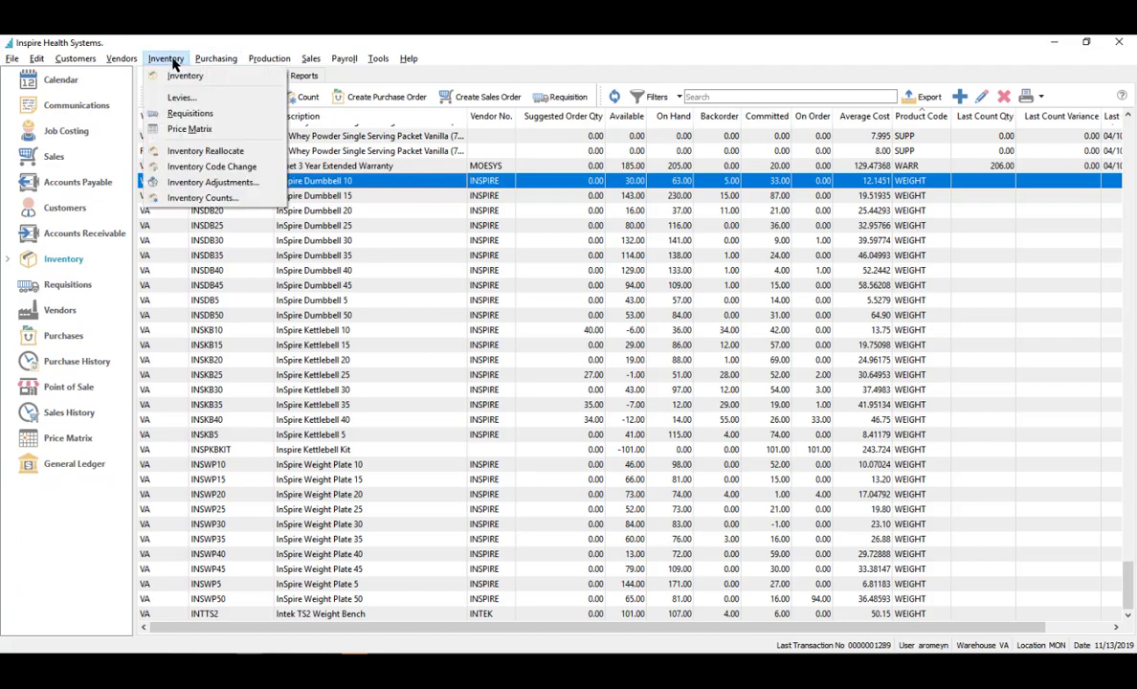
{"action": "left_click", "coordinate": [208, 197]}
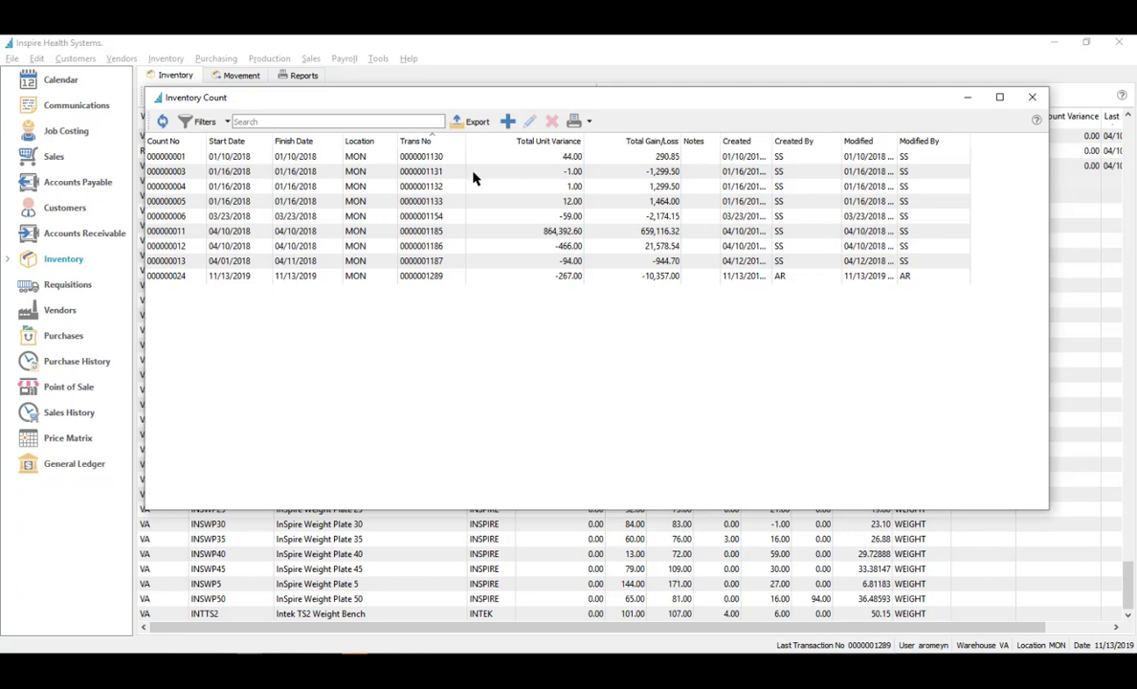
{"action": "double_click", "coordinate": [316, 277]}
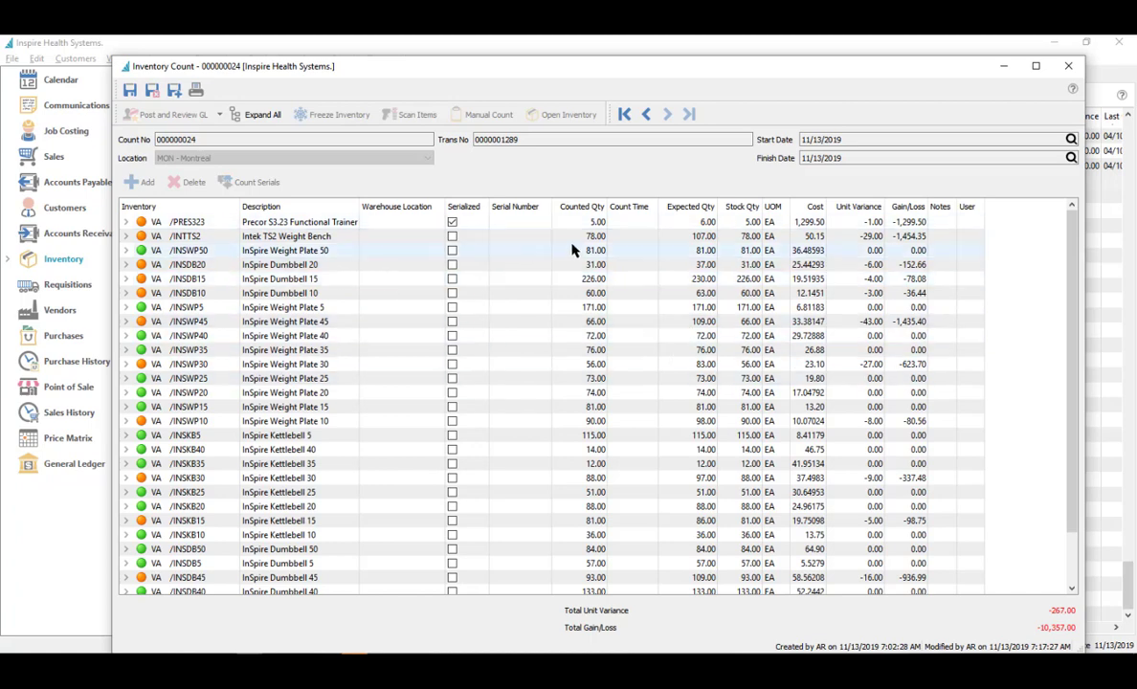
{"action": "left_click", "coordinate": [698, 239]}
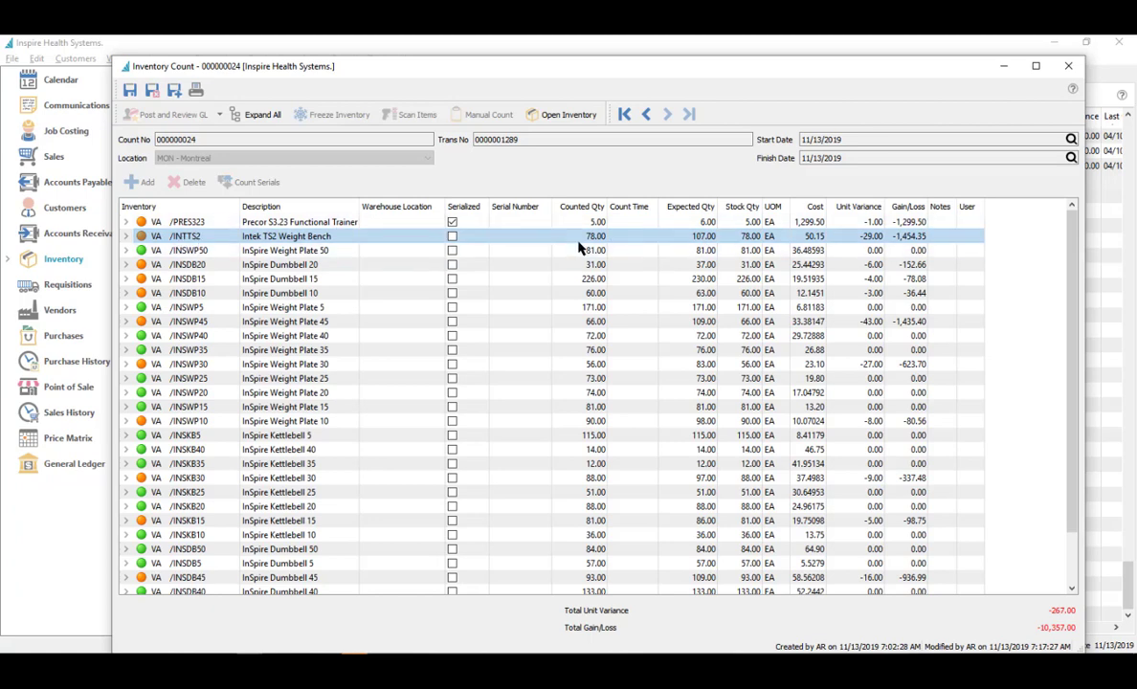
{"action": "left_click", "coordinate": [566, 114]}
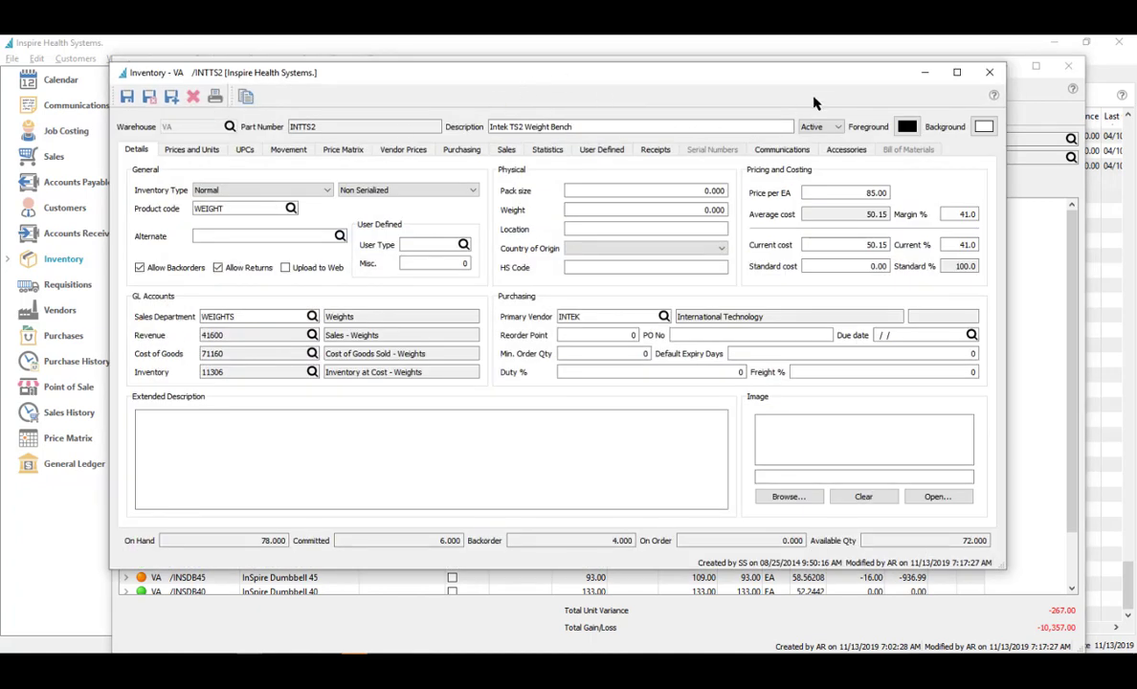
Step: Show the bench's receipts, widen the Vendor Name column and the window, and select the 10/31/2019 receipt from the count
{"action": "left_click", "coordinate": [657, 152]}
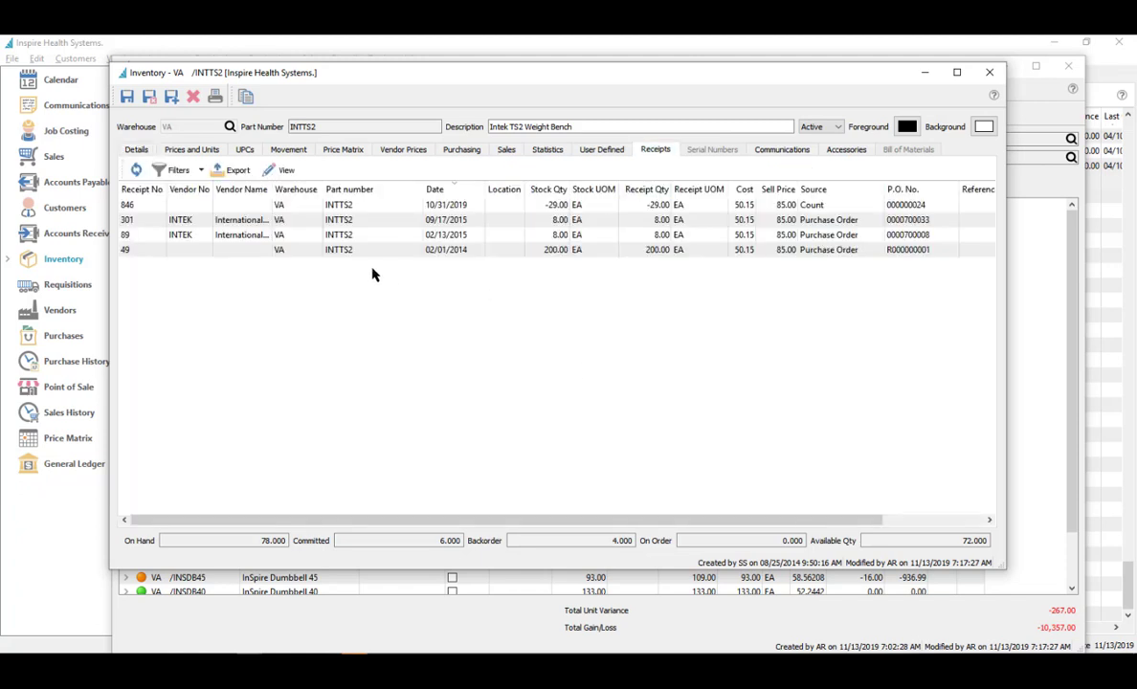
{"action": "left_click_drag", "start_coordinate": [272, 190], "coordinate": [306, 189]}
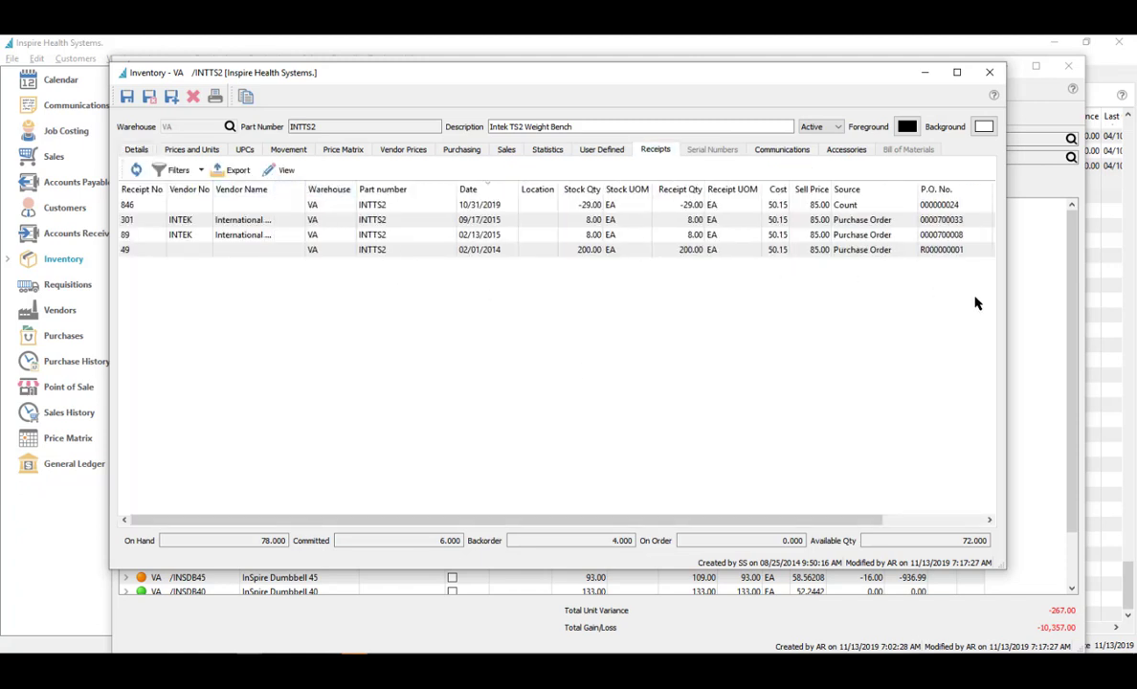
{"action": "left_click_drag", "start_coordinate": [1006, 311], "coordinate": [1114, 315]}
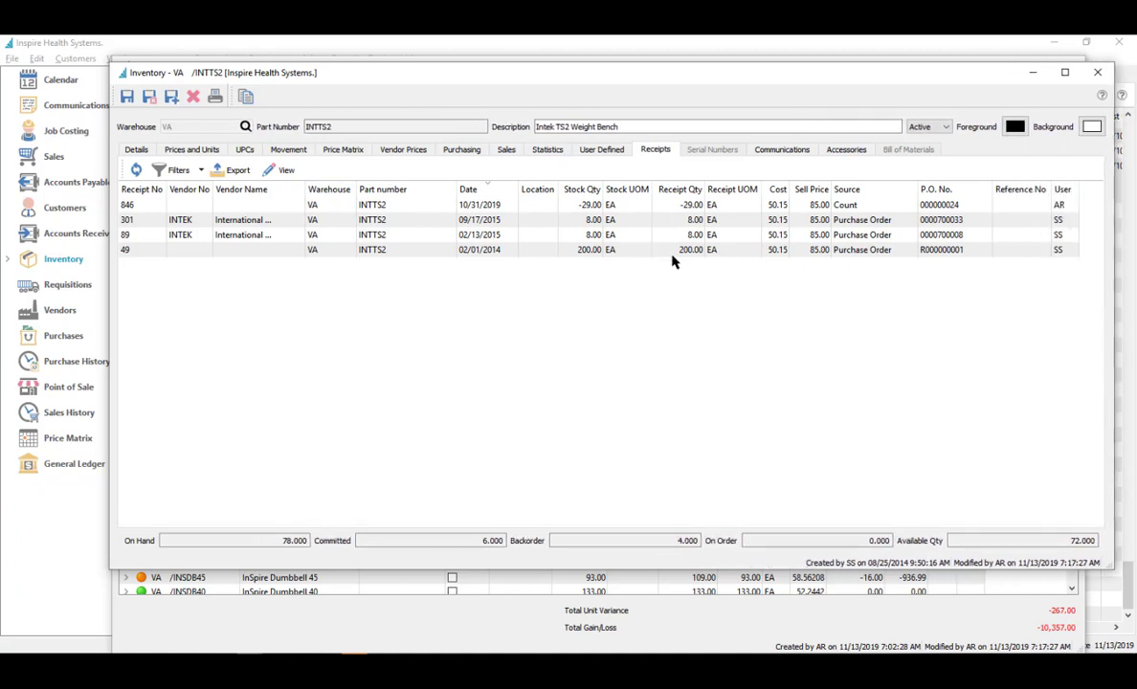
{"action": "left_click", "coordinate": [507, 207]}
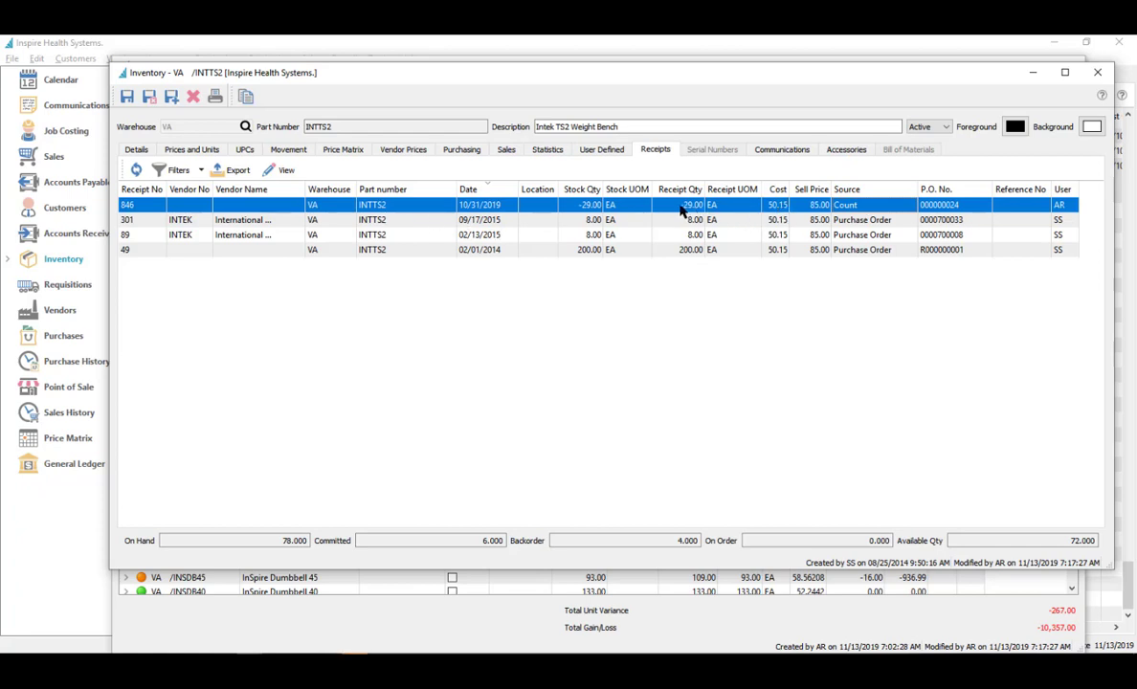
Step: Open the source count of the selected receipt, look through its item lines, and close it
{"action": "double_click", "coordinate": [579, 210]}
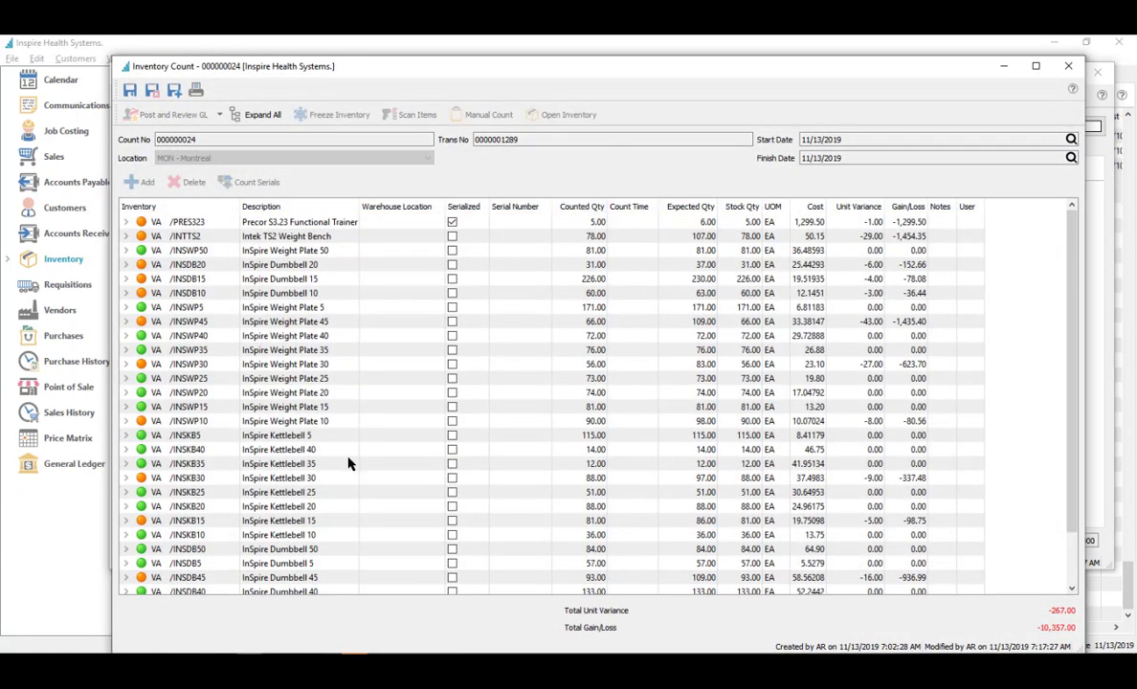
{"action": "scroll", "coordinate": [611, 523], "scroll_direction": "down", "scroll_amount": 2}
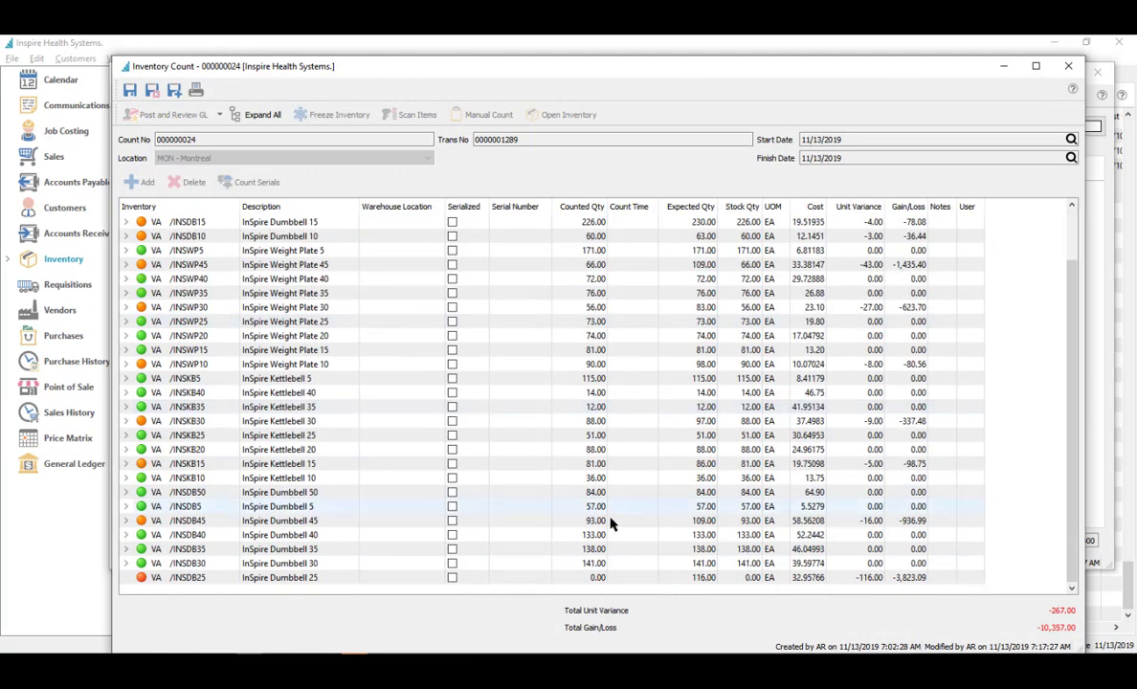
{"action": "scroll", "coordinate": [617, 517], "scroll_direction": "up", "scroll_amount": 2}
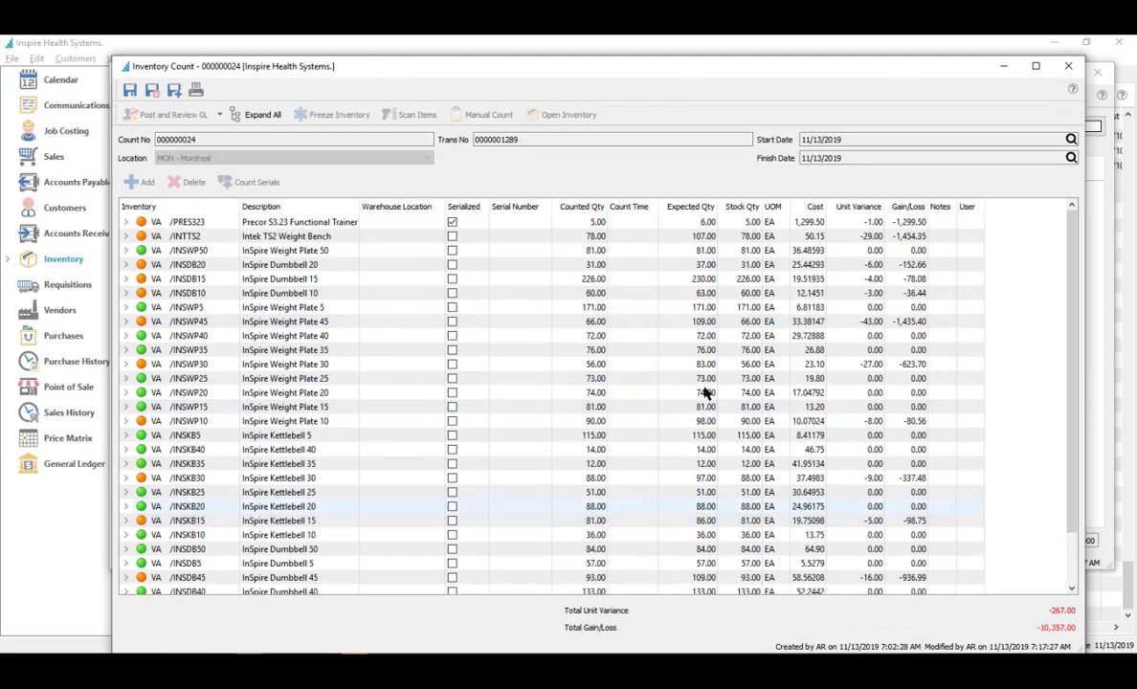
{"action": "left_click", "coordinate": [1068, 67]}
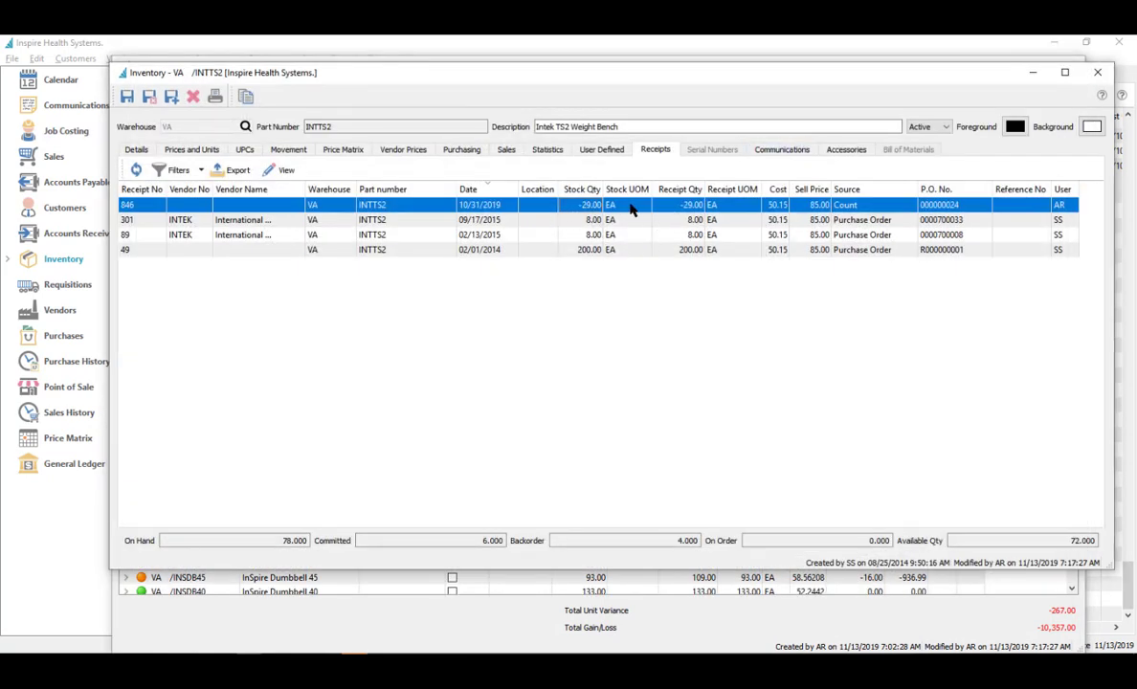
Step: Check the bench's movement history for the 10/31/2019 count entry and copy the part number INTTS2
{"action": "left_click", "coordinate": [288, 151]}
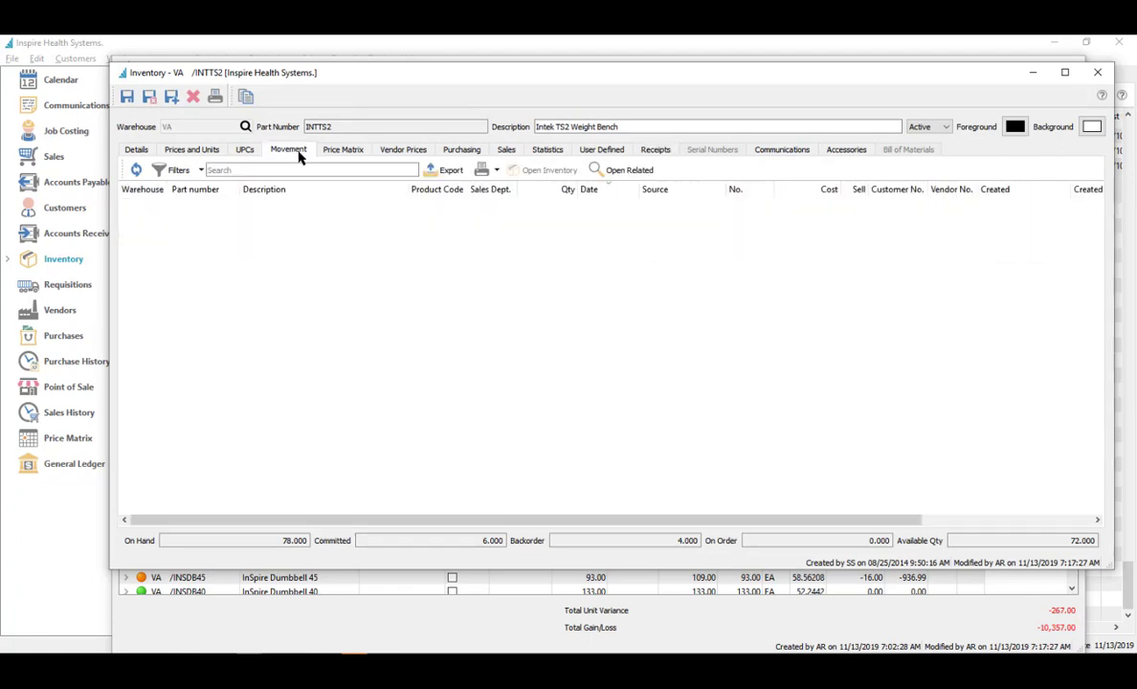
{"action": "left_click", "coordinate": [571, 205]}
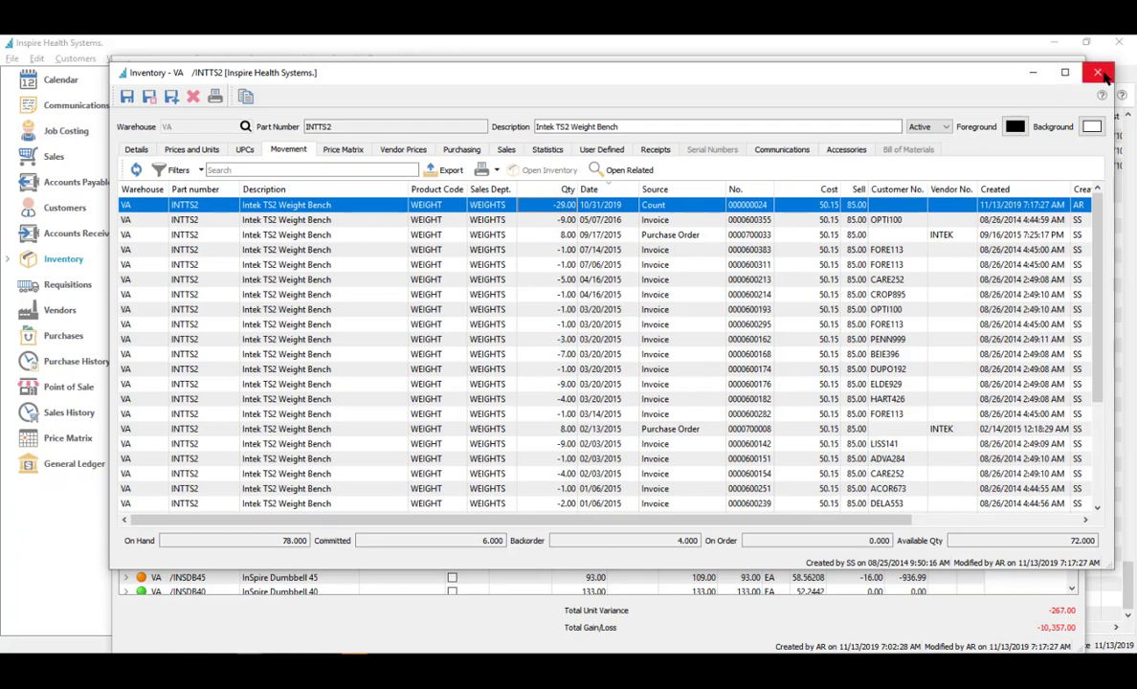
{"action": "left_click", "coordinate": [328, 128]}
{"action": "double_click", "coordinate": [320, 129]}
{"action": "right_click", "coordinate": [319, 132]}
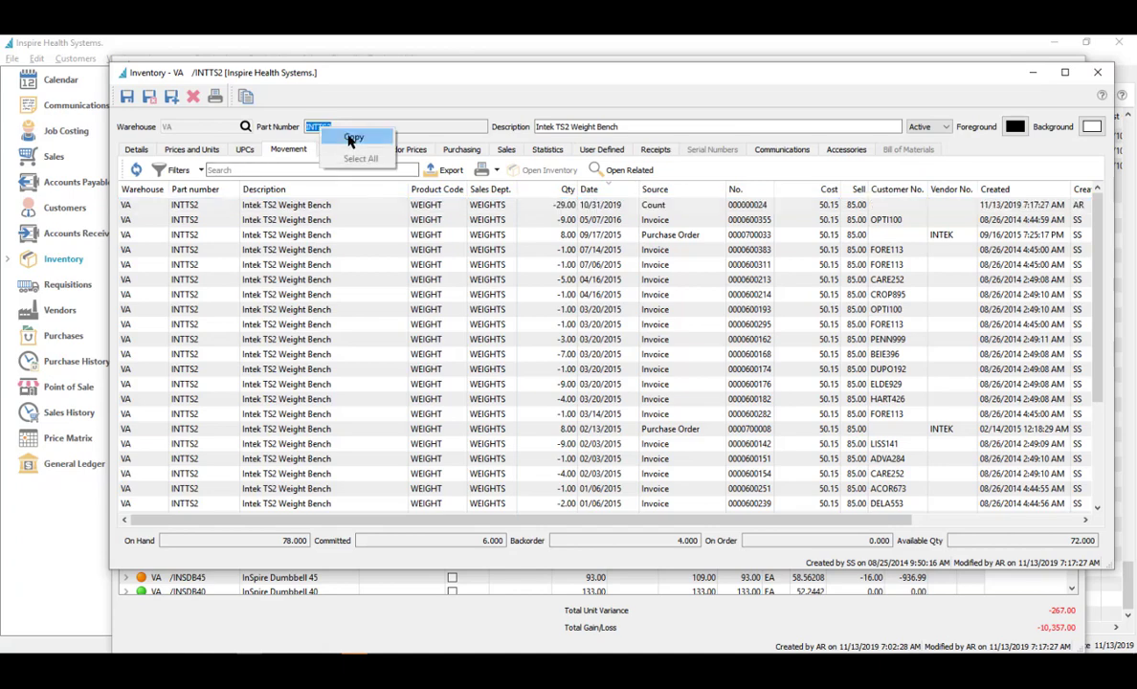
{"action": "left_click", "coordinate": [350, 140]}
Step: Close the item record, the count and the counts list, and search the main inventory list for INTTS2
{"action": "left_click", "coordinate": [1097, 72]}
{"action": "left_click", "coordinate": [1069, 67]}
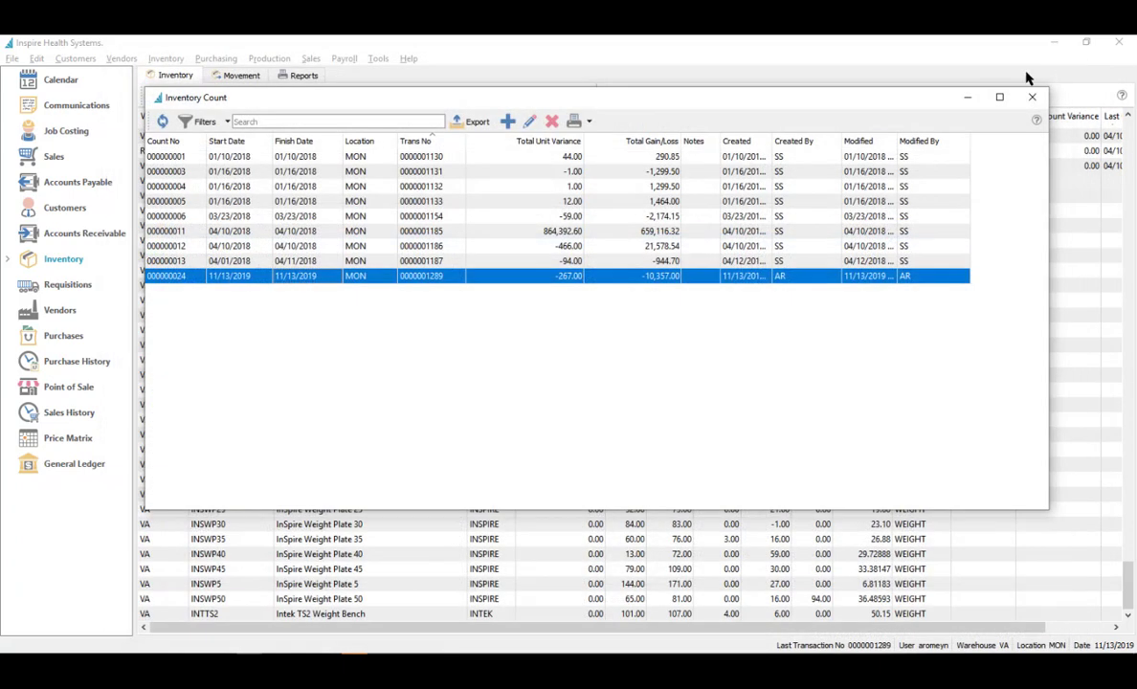
{"action": "left_click", "coordinate": [1031, 97]}
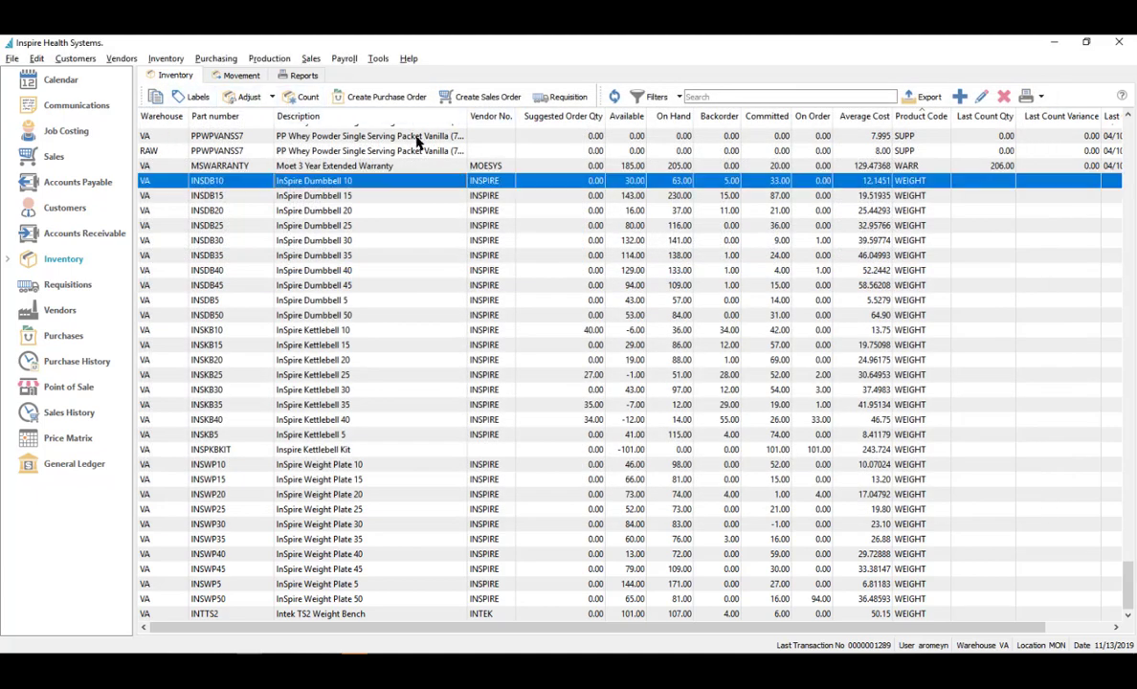
{"action": "left_click", "coordinate": [709, 97]}
{"action": "key", "text": "ctrl+v"}
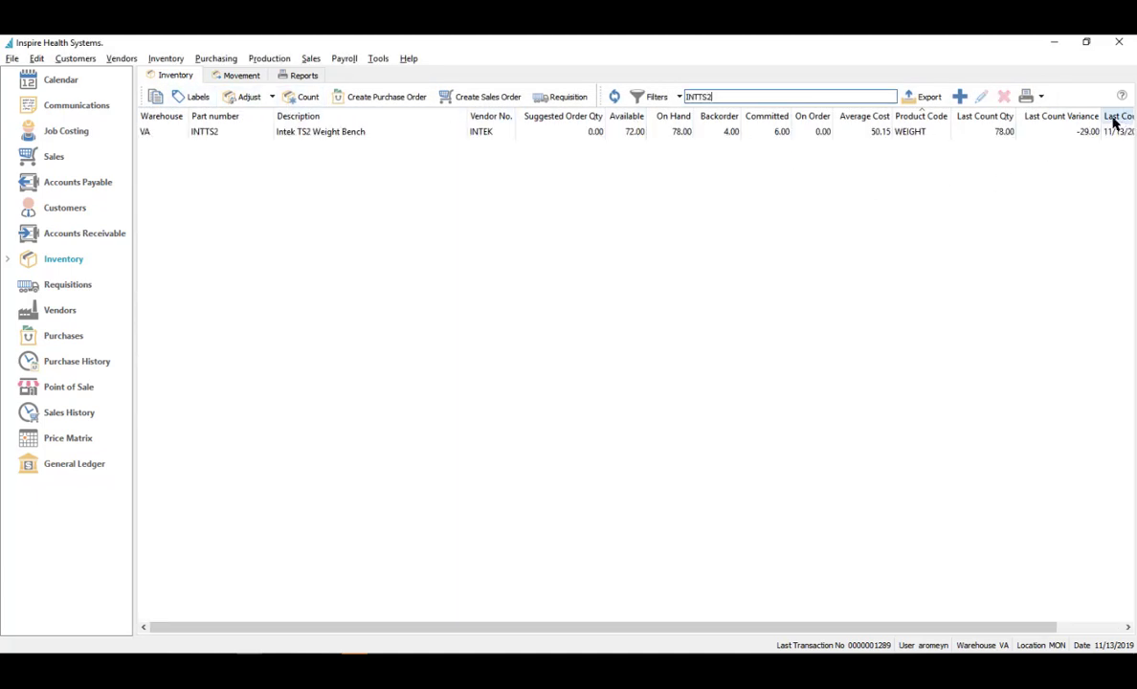
Step: Move the Last Count Date column between Product Code and Last Count Qty, and select the weight bench row
{"action": "left_click_drag", "start_coordinate": [1017, 116], "coordinate": [1014, 116]}
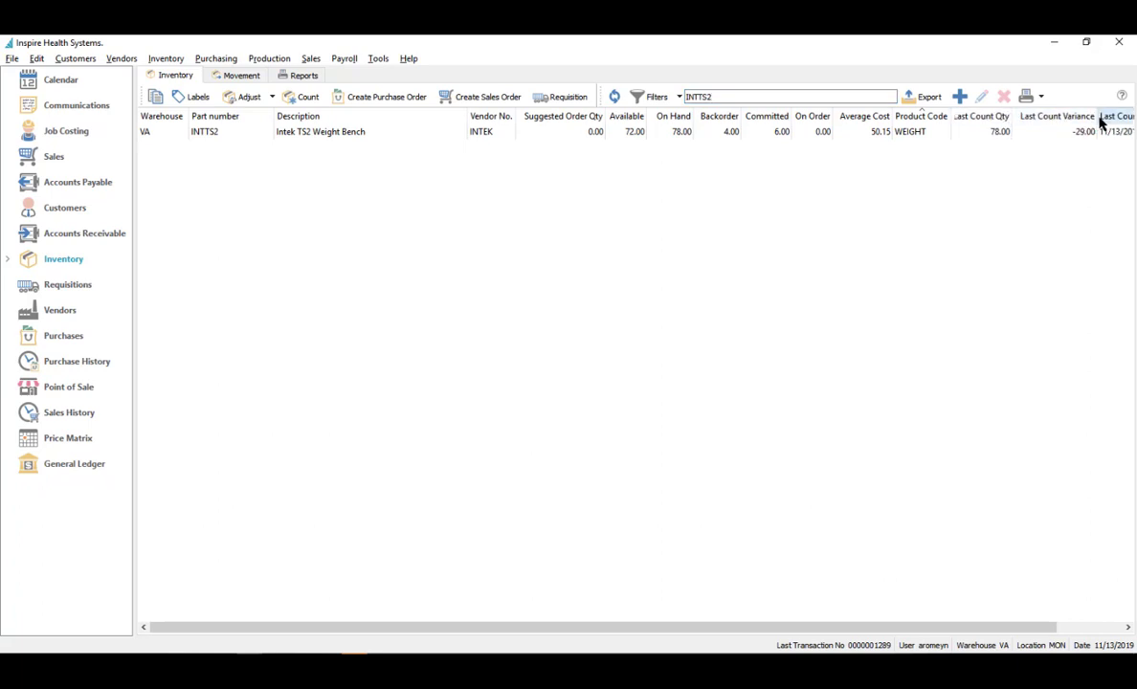
{"action": "left_click_drag", "start_coordinate": [1126, 118], "coordinate": [923, 131]}
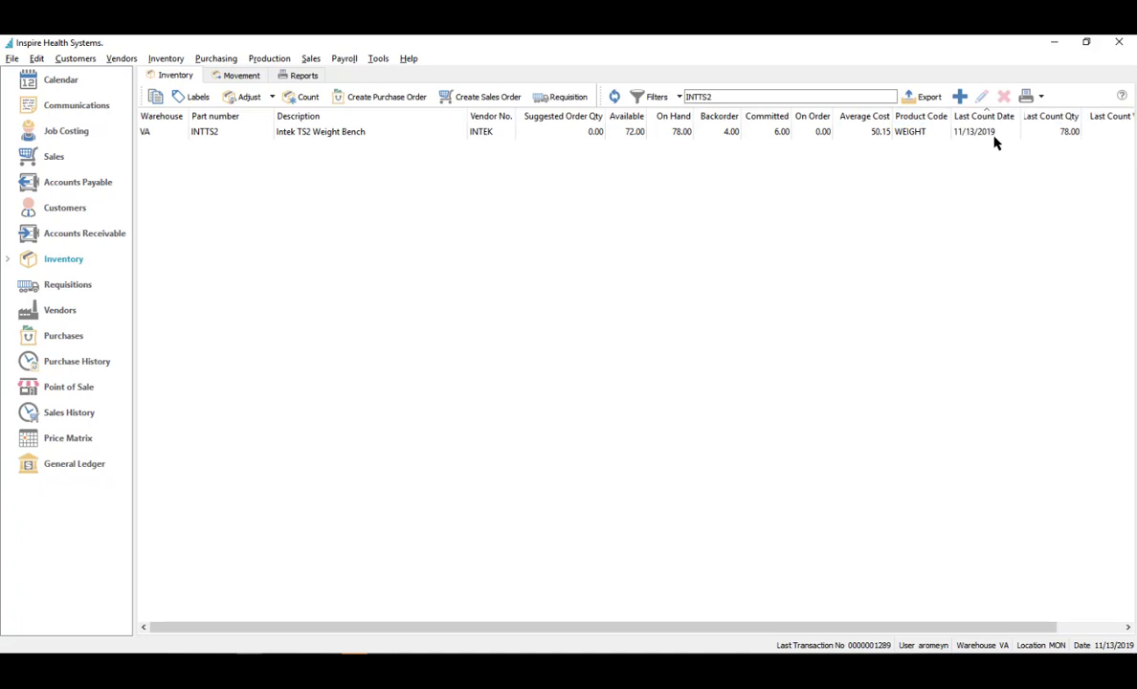
{"action": "left_click", "coordinate": [921, 131]}
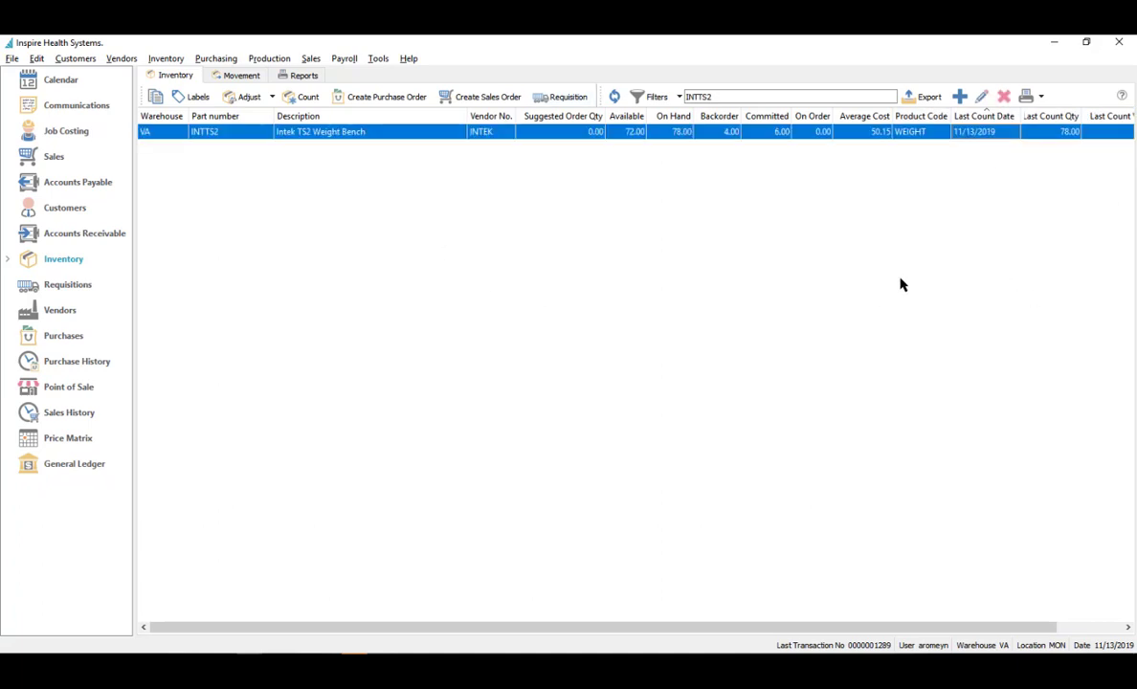
Step: Clear the inventory search and sort the full list by Last Count Date, newest first
{"action": "double_click", "coordinate": [731, 98]}
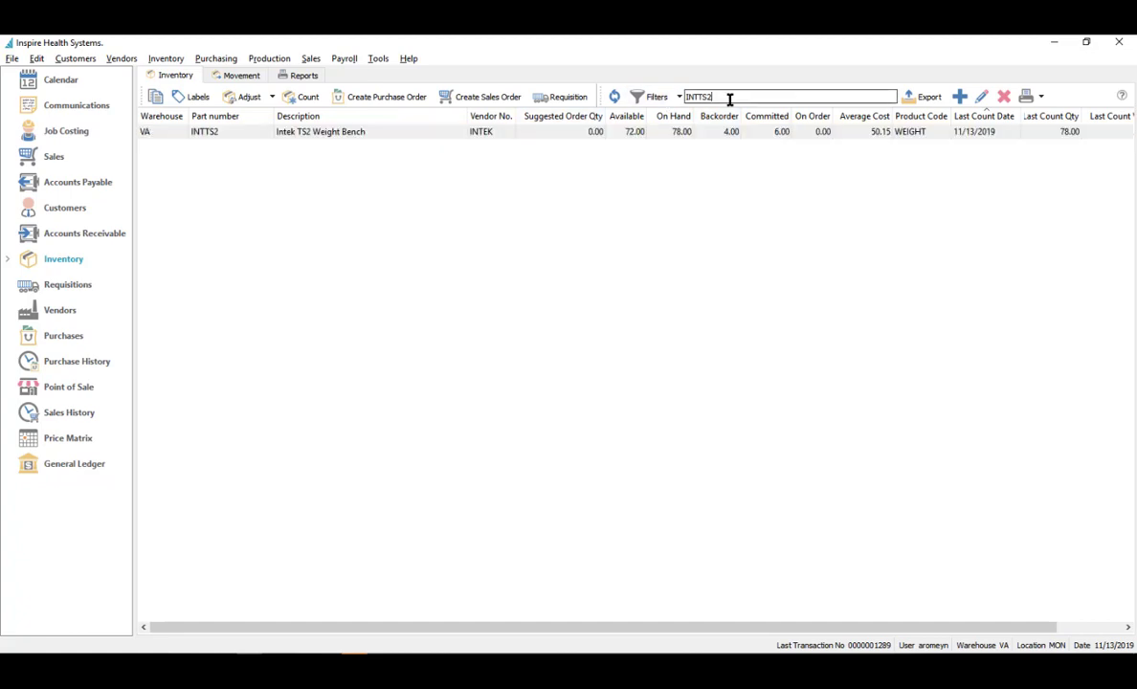
{"action": "key", "text": "BackSpace"}
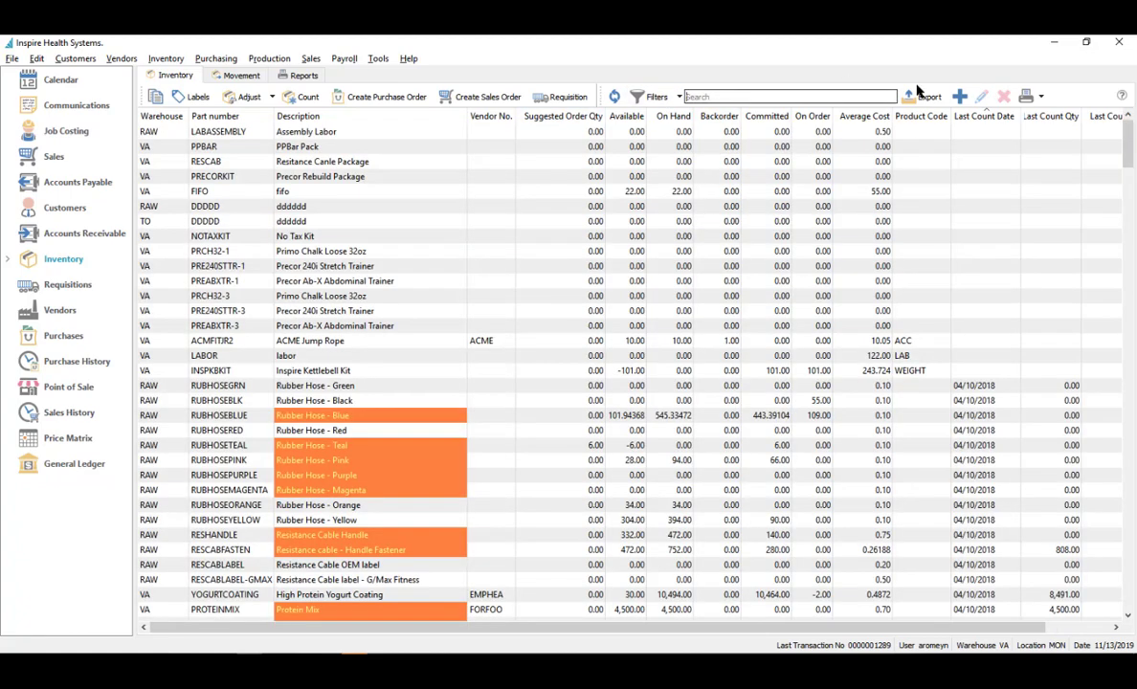
{"action": "left_click", "coordinate": [1000, 120]}
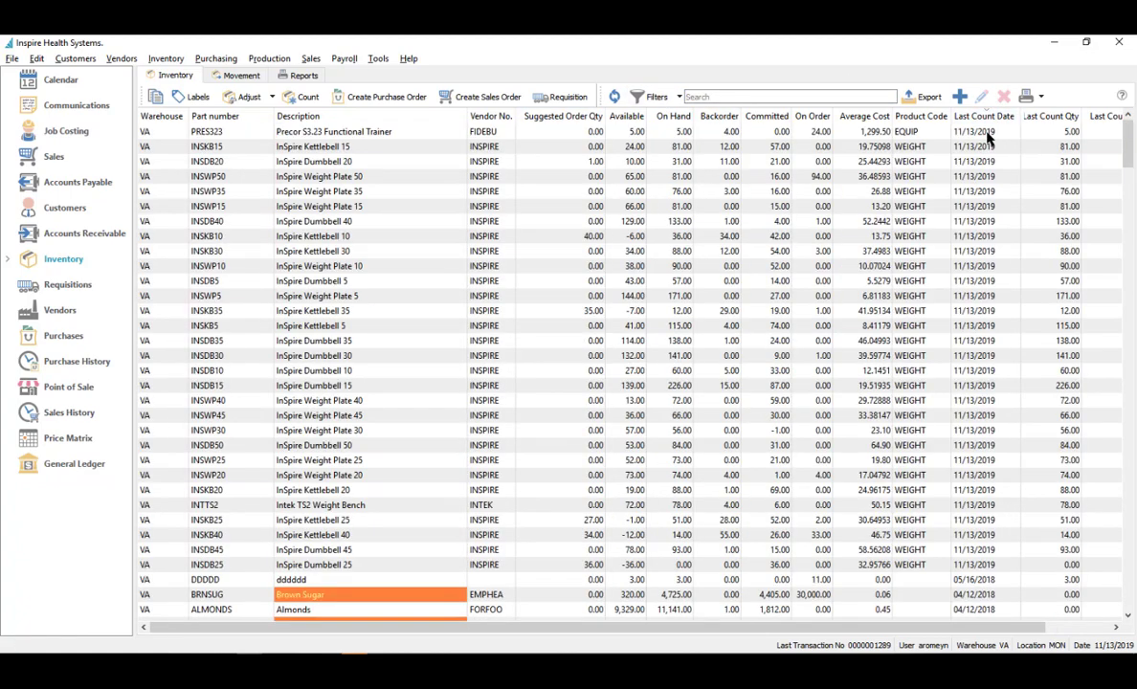
Step: Open and close the Precor S3.23 Functional Trainer record, and look through the inventory list to compare last count dates
{"action": "left_click", "coordinate": [988, 135]}
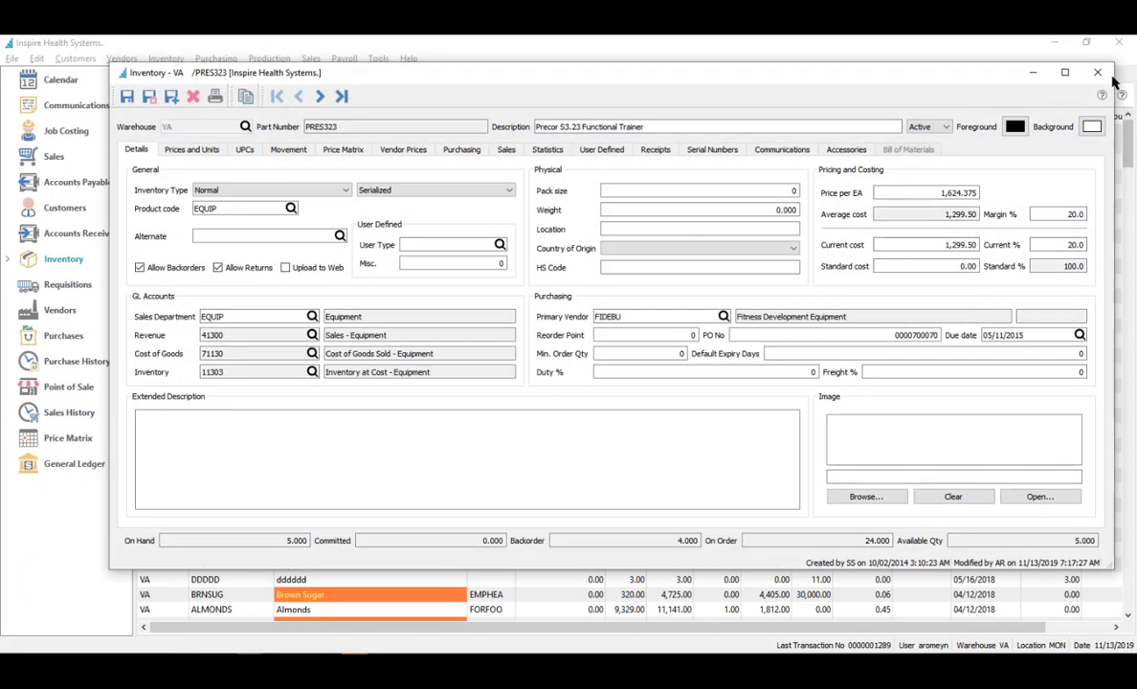
{"action": "left_click", "coordinate": [1108, 74]}
{"action": "scroll", "coordinate": [925, 493], "scroll_direction": "down", "scroll_amount": 8}
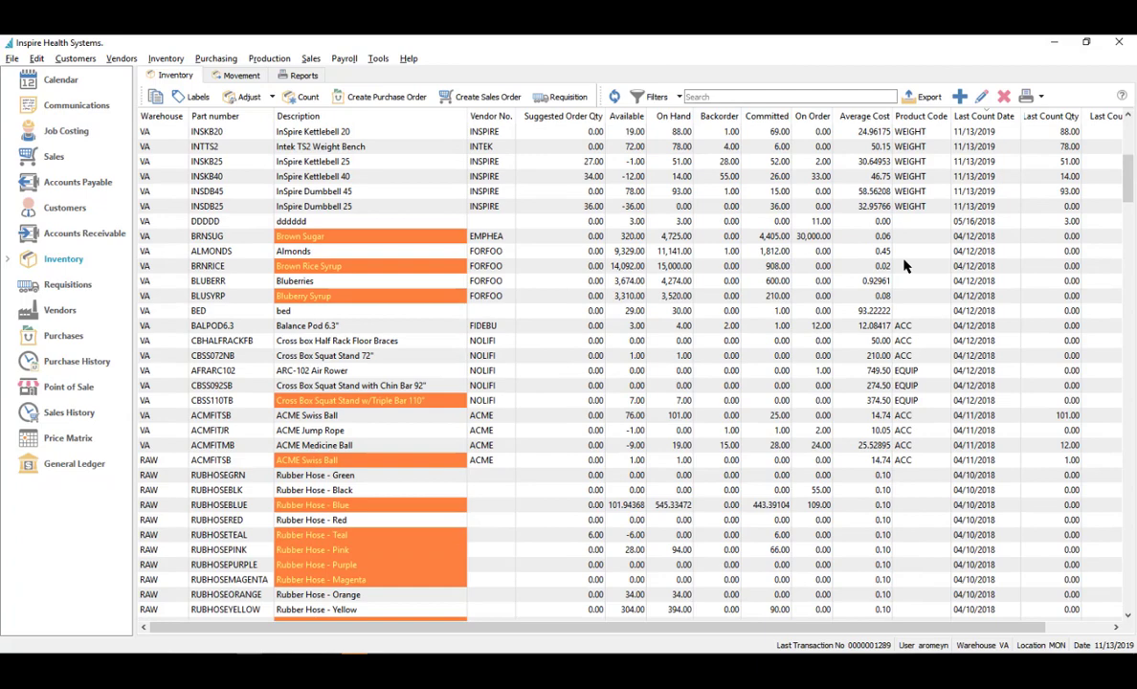
{"action": "scroll", "coordinate": [986, 326], "scroll_direction": "up", "scroll_amount": 6}
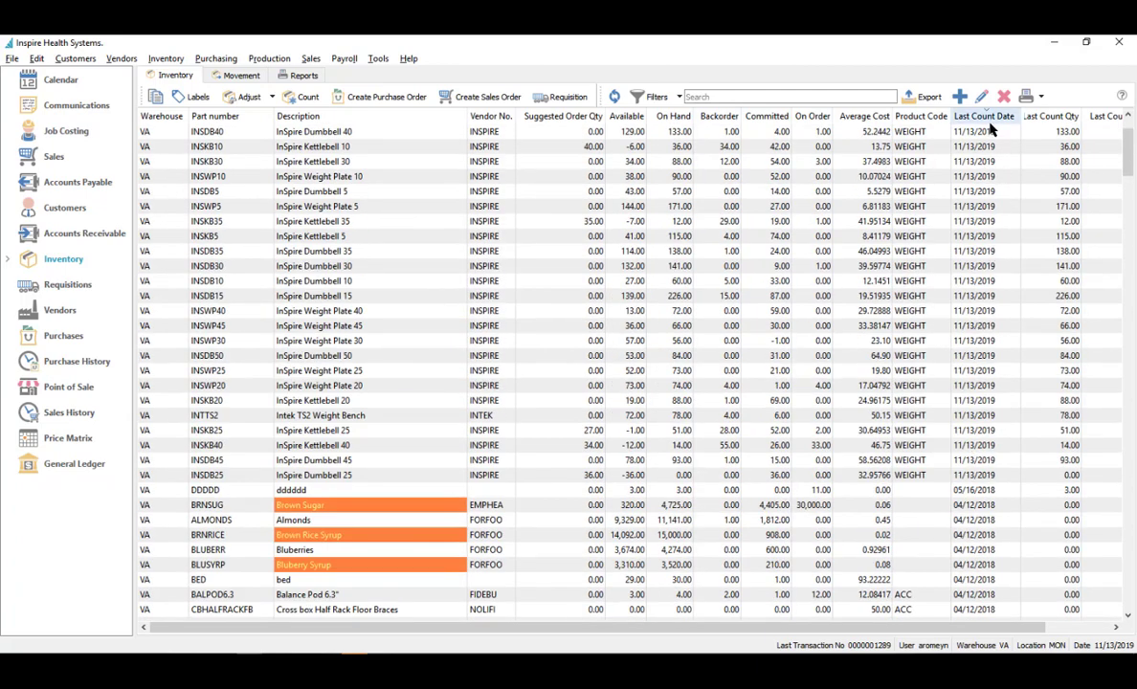
{"action": "scroll", "coordinate": [991, 489], "scroll_direction": "down", "scroll_amount": 17}
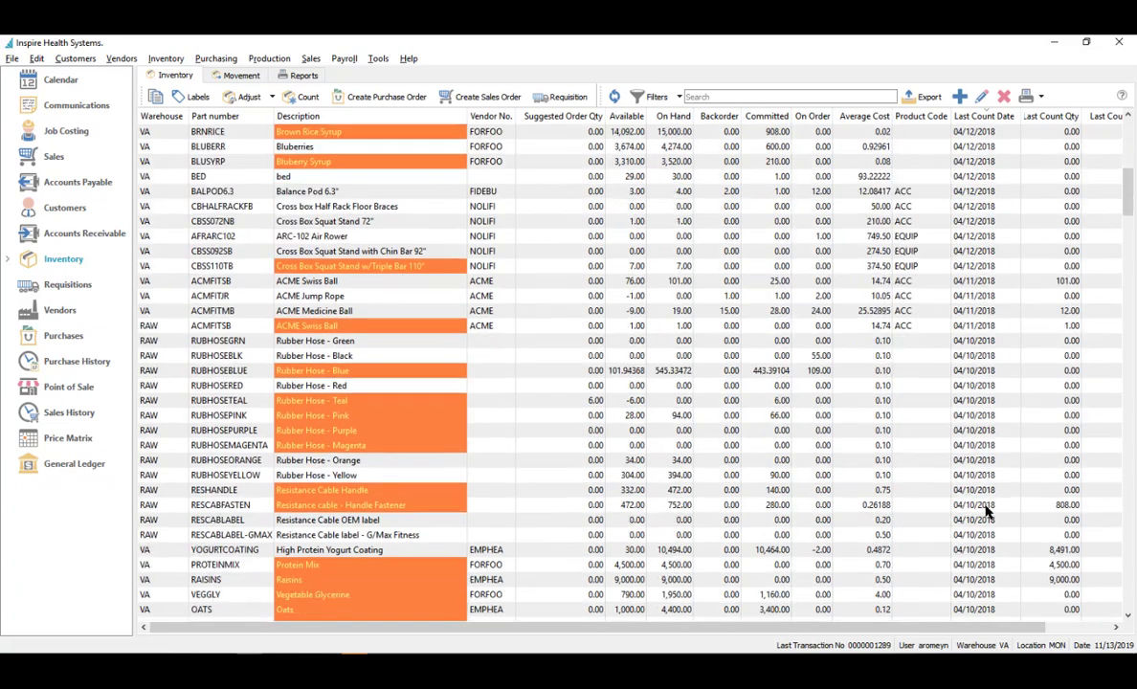
{"action": "scroll", "coordinate": [977, 536], "scroll_direction": "down", "scroll_amount": 8}
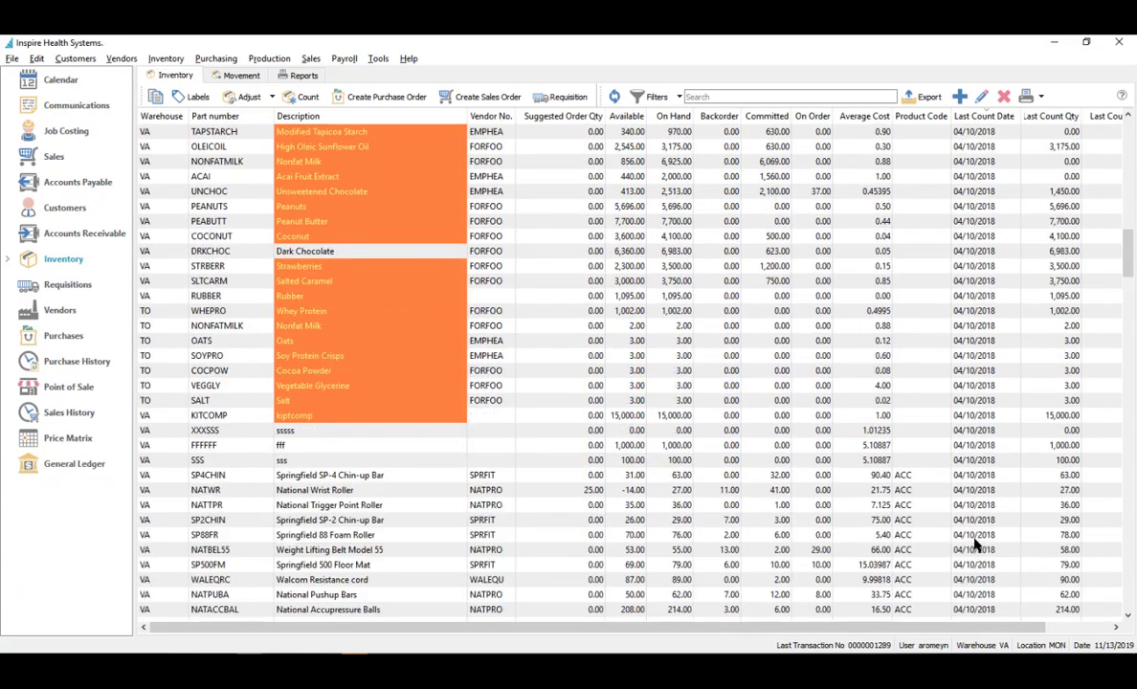